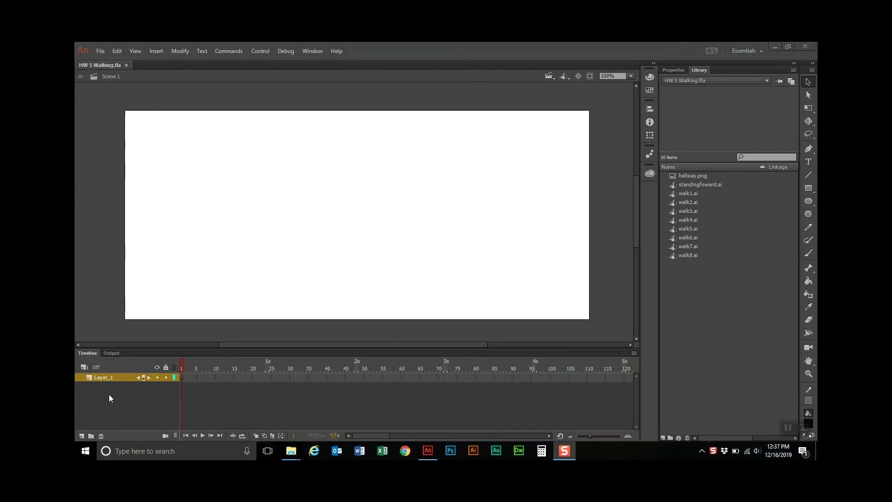
# Rename Layer_1 to Hallway
pyautogui.click(100, 378)
pyautogui.doubleClick(100, 378)
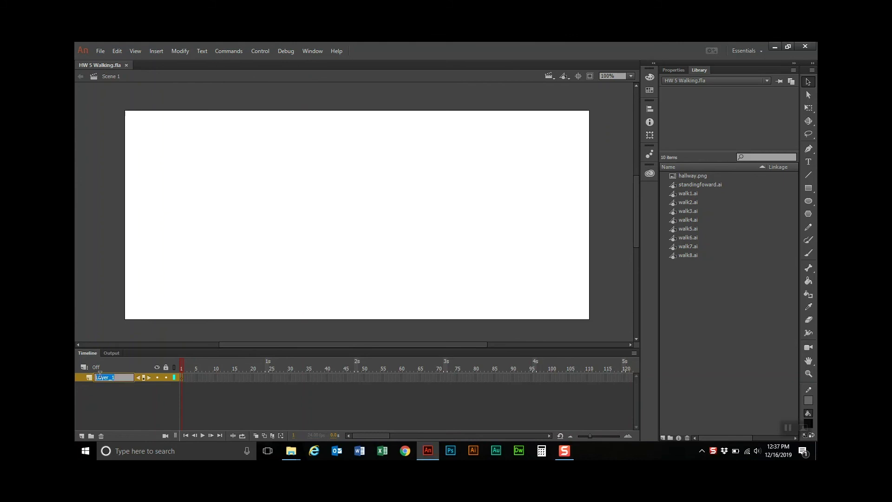
pyautogui.write('Hallway')
pyautogui.press('Return')
# Place hallway.png from the Library onto the stage and centre it vertically with Align
pyautogui.click(689, 175)
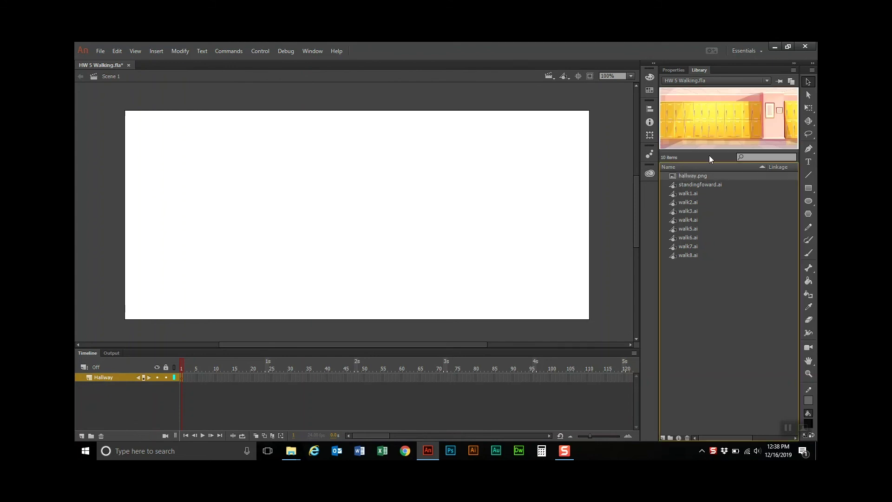
pyautogui.moveTo(736, 110); pyautogui.dragTo(356, 216)
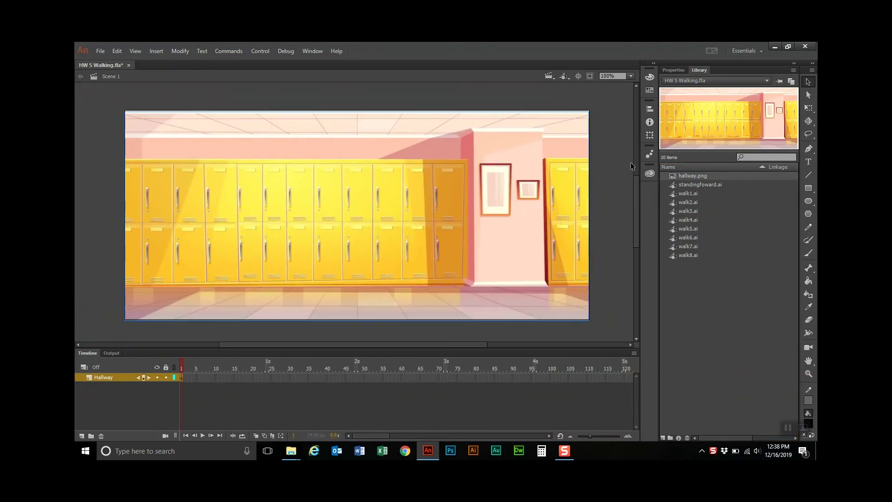
pyautogui.click(649, 110)
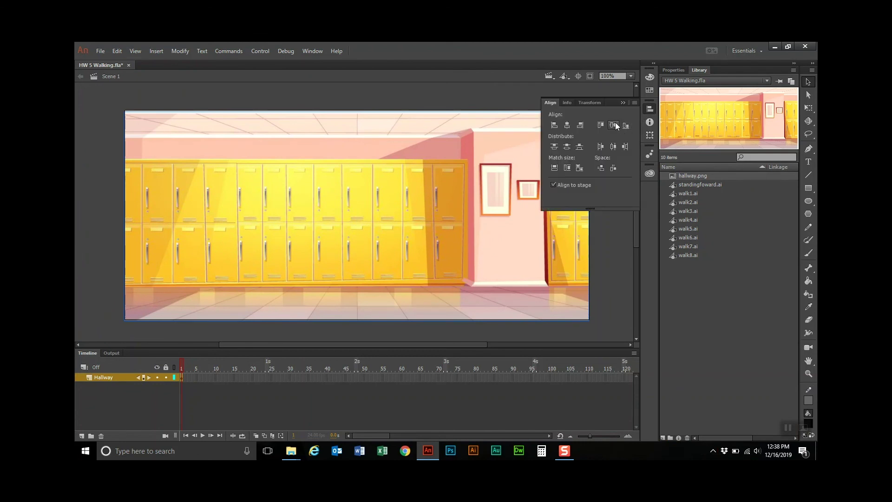
pyautogui.click(615, 125)
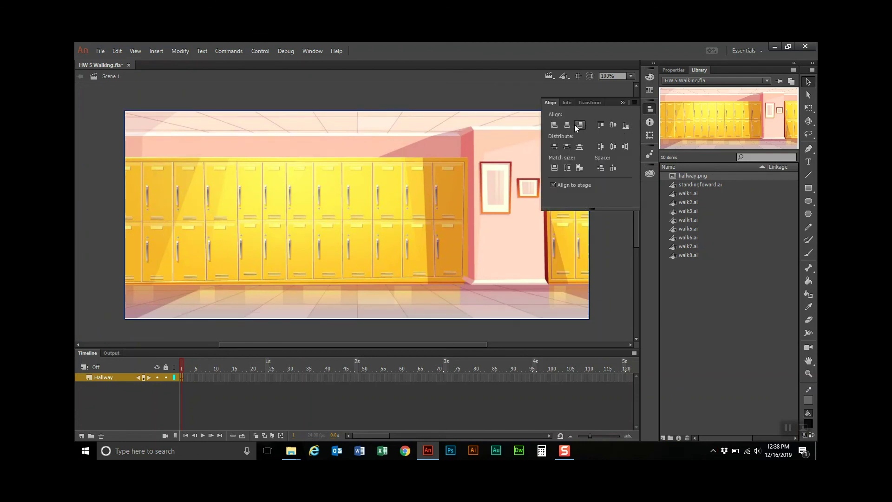
pyautogui.click(622, 103)
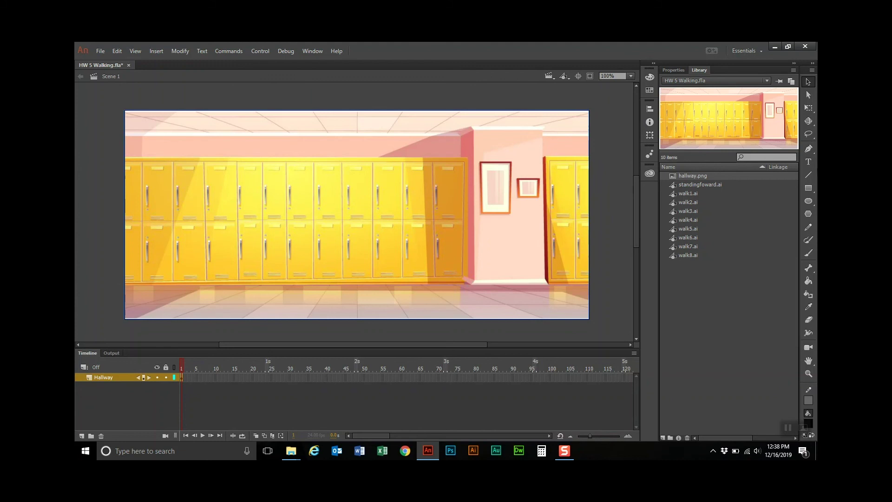
# Insert a keyframe at frame 288 on the Hallway layer, then lock the layer
pyautogui.click(537, 436)
pyautogui.click(536, 436)
pyautogui.click(536, 436)
pyautogui.click(536, 436)
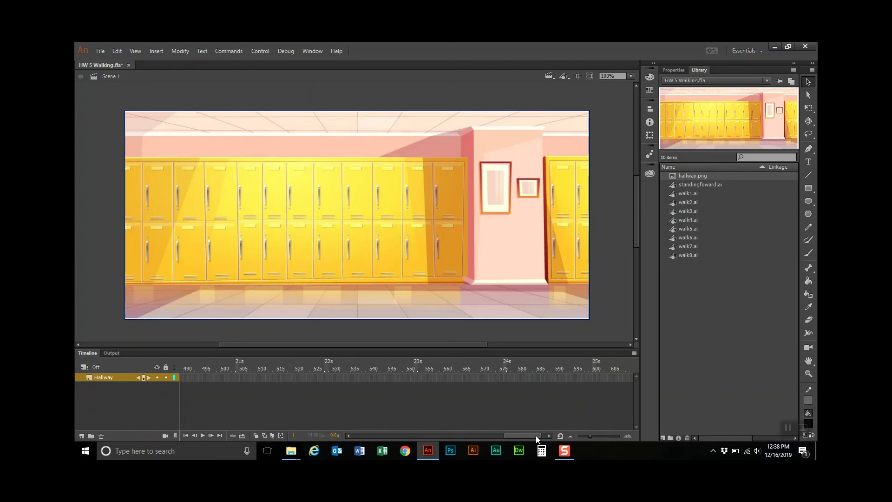
pyautogui.moveTo(516, 436); pyautogui.dragTo(465, 437)
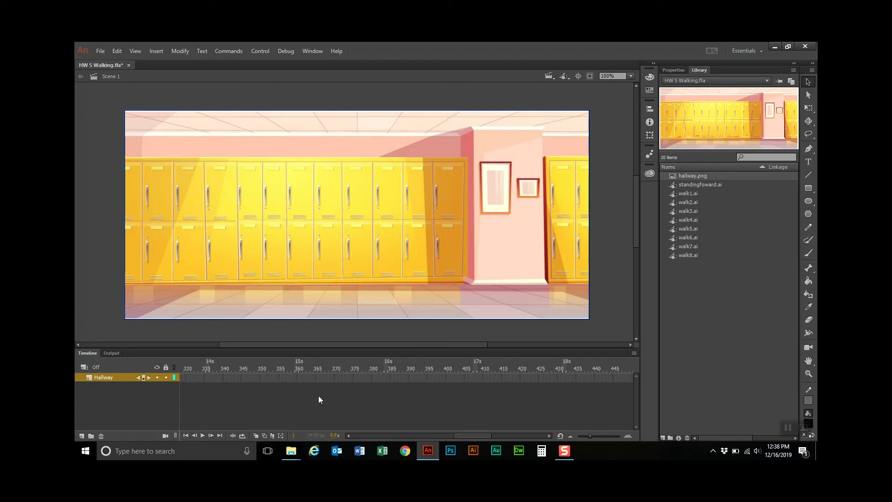
pyautogui.moveTo(473, 435); pyautogui.dragTo(454, 436)
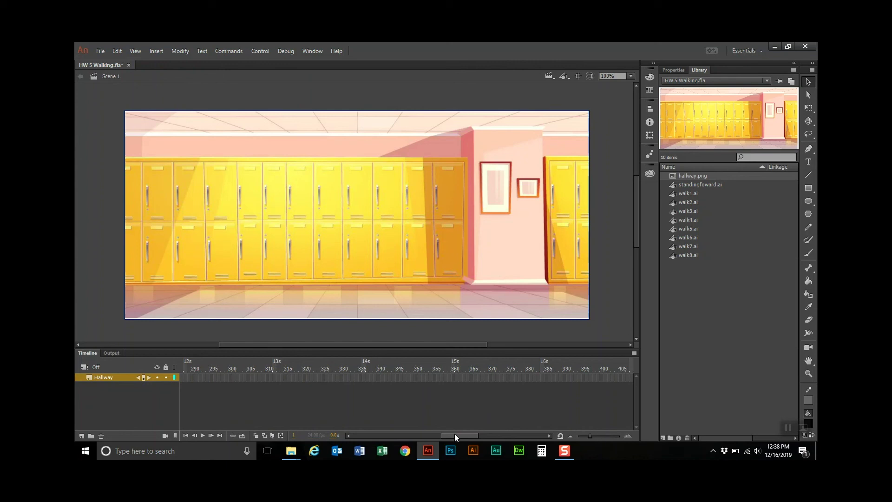
pyautogui.click(346, 435)
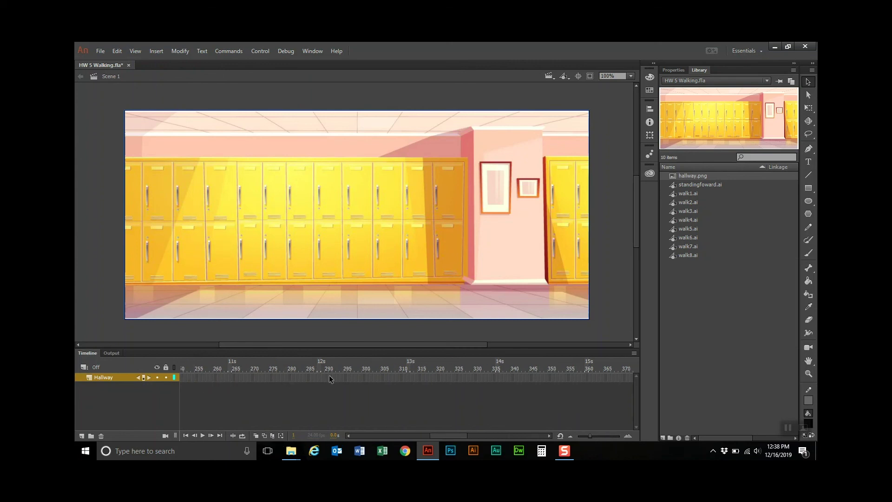
pyautogui.click(319, 377)
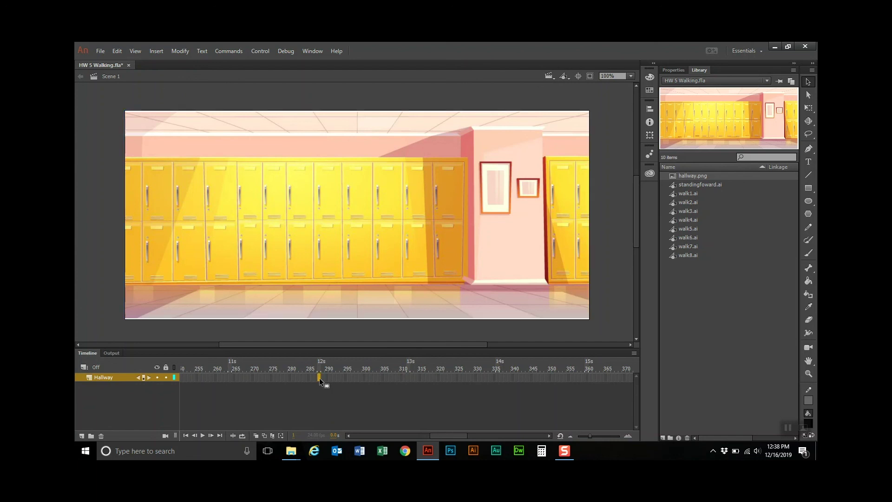
pyautogui.rightClick(320, 378)
pyautogui.click(384, 186)
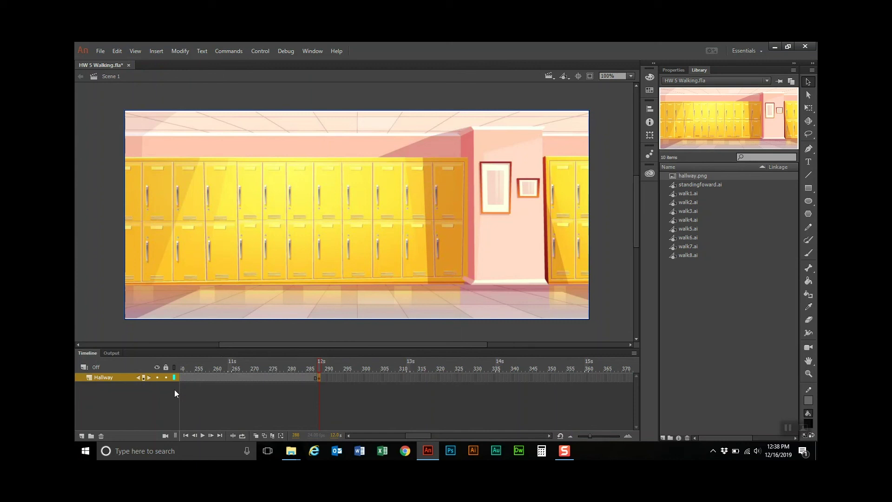
pyautogui.click(166, 377)
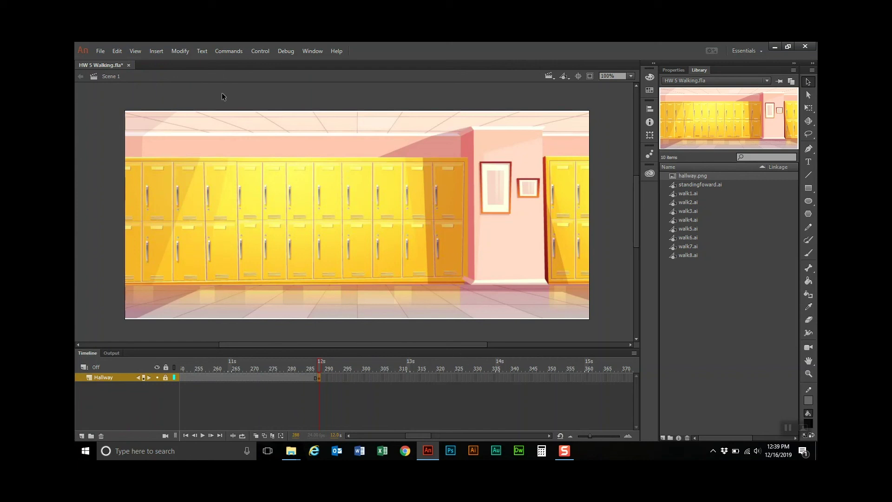
# Insert a new Movie Clip symbol named WalkFastMC
pyautogui.click(156, 51)
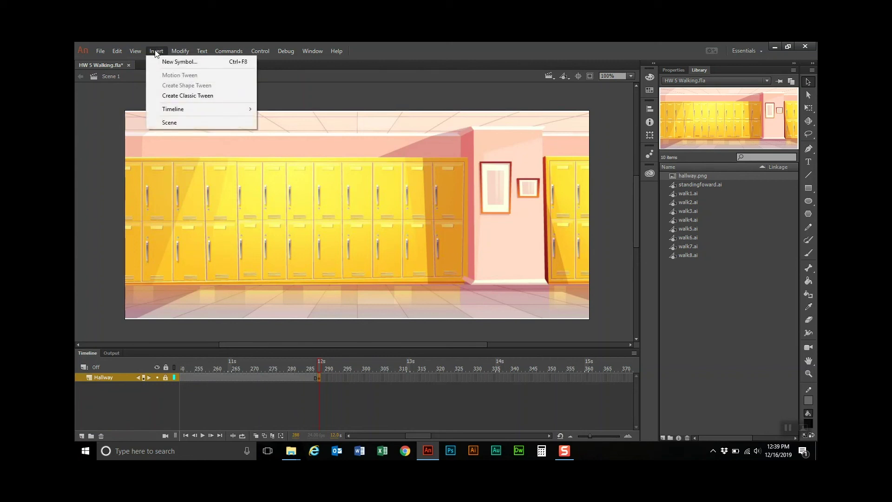
pyautogui.click(180, 62)
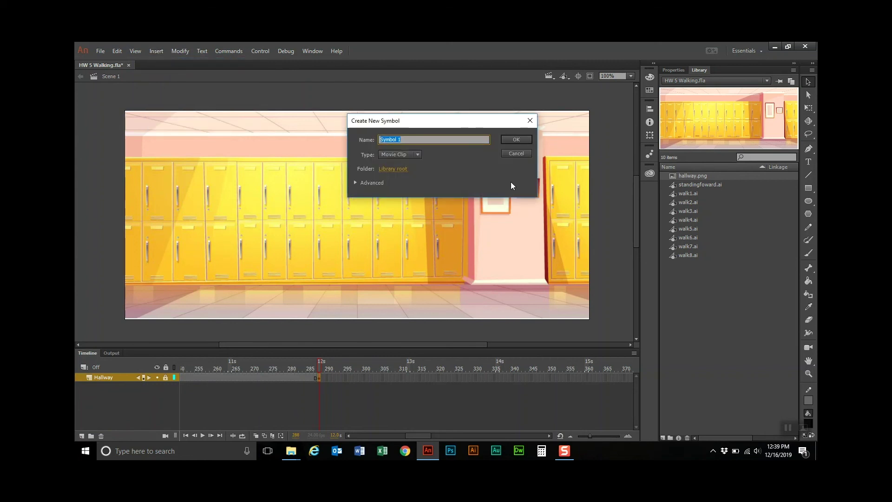
pyautogui.write('WalkFastMC')
pyautogui.click(513, 139)
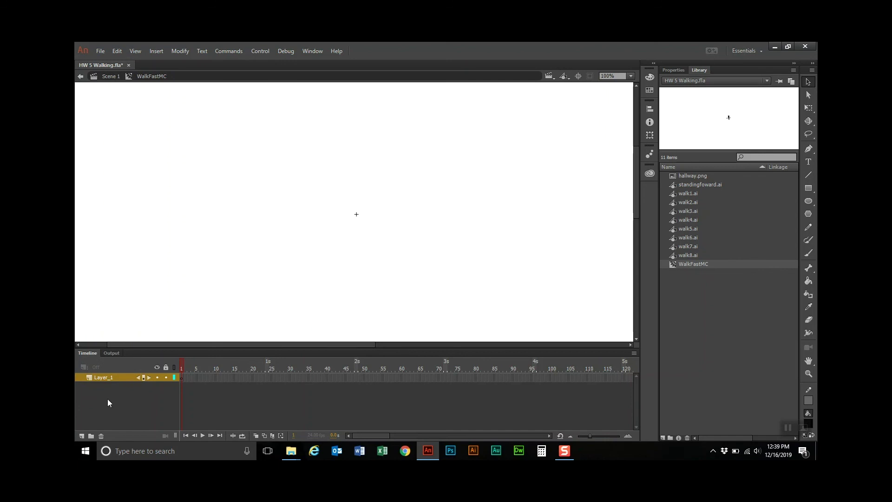
# Rename the symbol's layer to walk
pyautogui.doubleClick(102, 376)
pyautogui.write('W')
pyautogui.press('Return')
# Place walk1.ai from the Library onto the stage, centred vertically and horizontally
pyautogui.click(682, 194)
pyautogui.moveTo(740, 121); pyautogui.dragTo(358, 221)
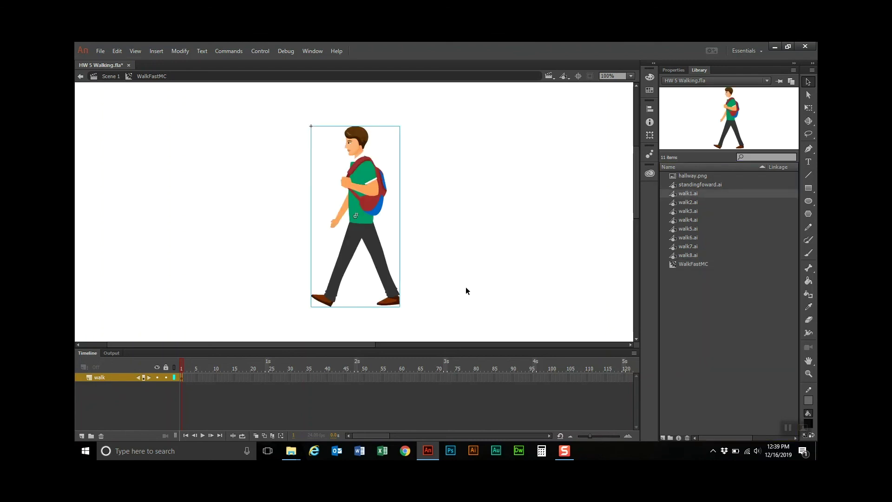
pyautogui.click(650, 109)
pyautogui.click(613, 126)
pyautogui.click(566, 126)
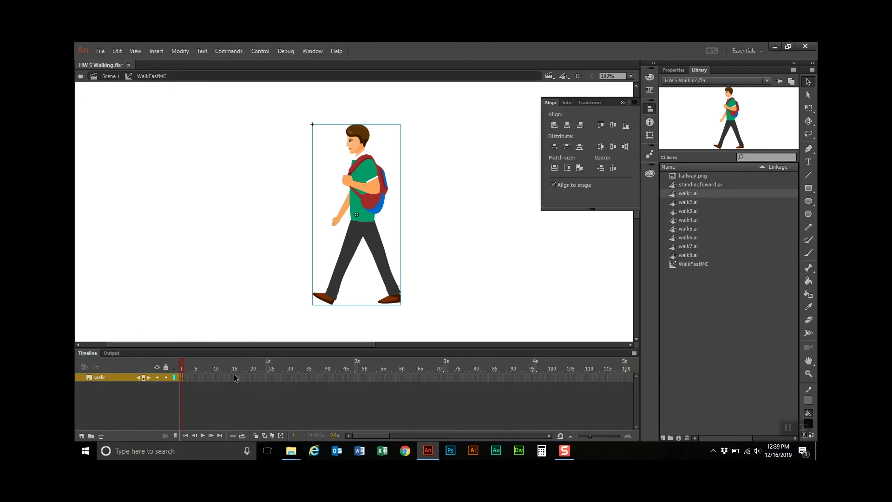
# Add a keyframe at frame 2, swap the pose to walk2.ai, and centre it
pyautogui.rightClick(185, 379)
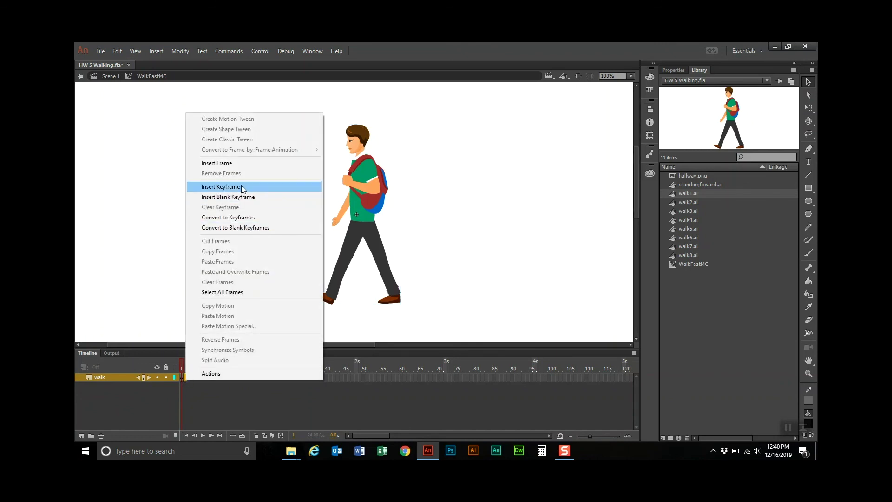
pyautogui.click(241, 186)
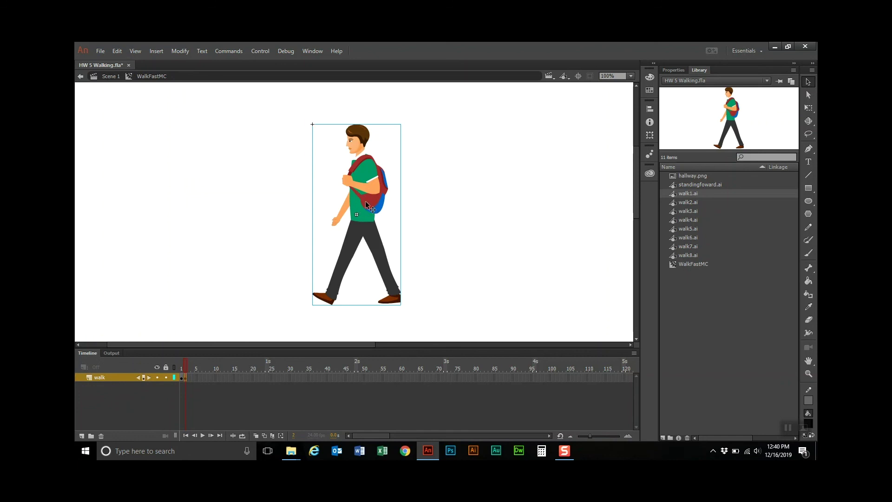
pyautogui.click(674, 70)
pyautogui.click(771, 112)
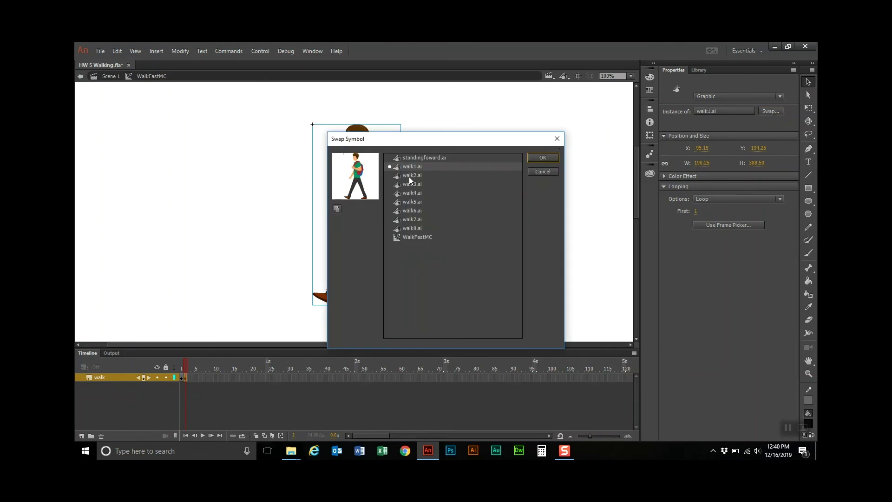
pyautogui.click(408, 176)
pyautogui.click(551, 157)
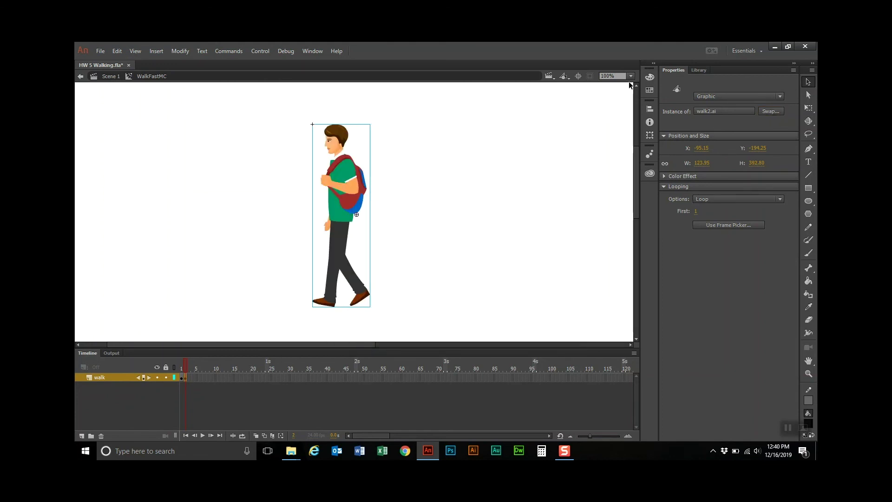
pyautogui.click(645, 108)
pyautogui.click(614, 125)
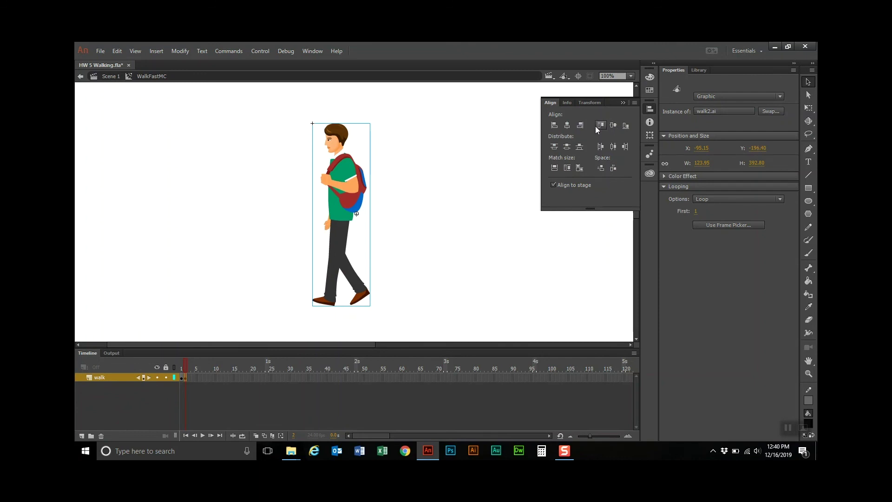
pyautogui.click(568, 125)
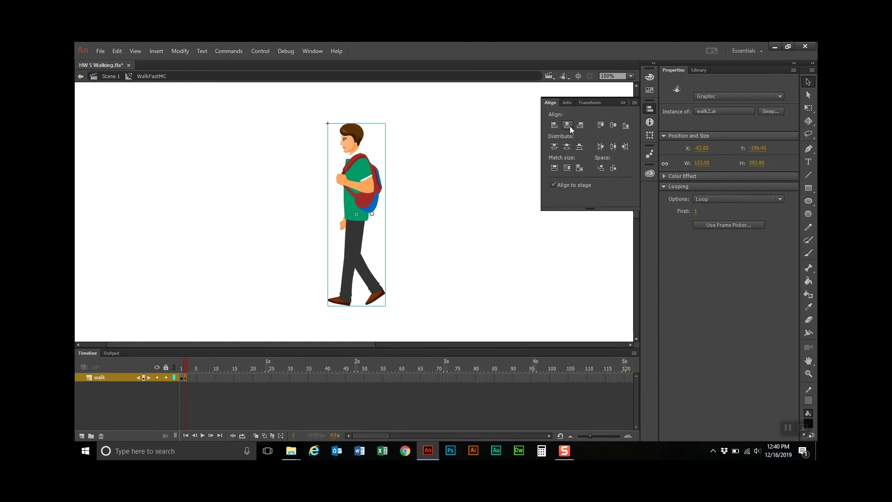
# Add a keyframe at frame 3, swap the pose to walk3.ai, and centre it
pyautogui.click(189, 378)
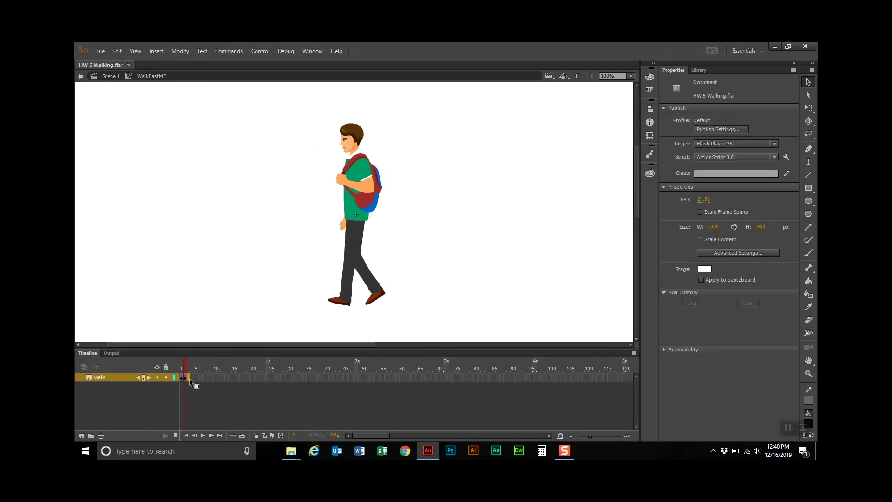
pyautogui.rightClick(188, 378)
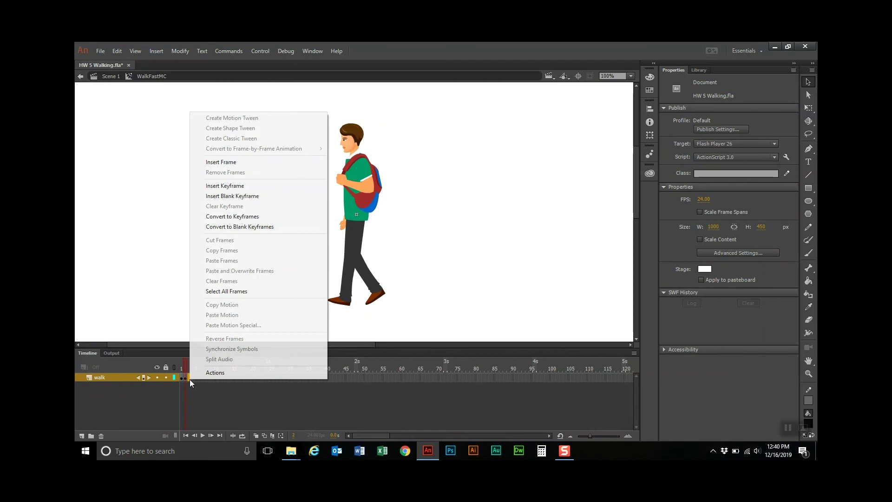
pyautogui.click(248, 186)
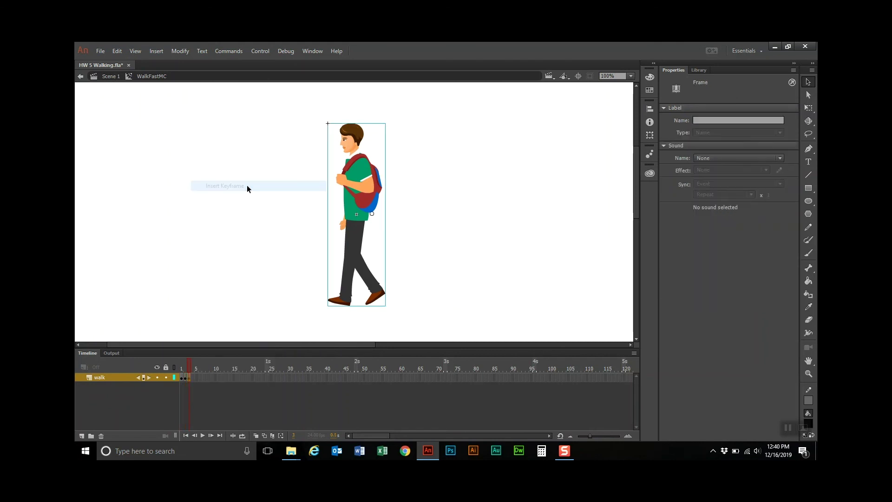
pyautogui.click(358, 222)
pyautogui.click(772, 111)
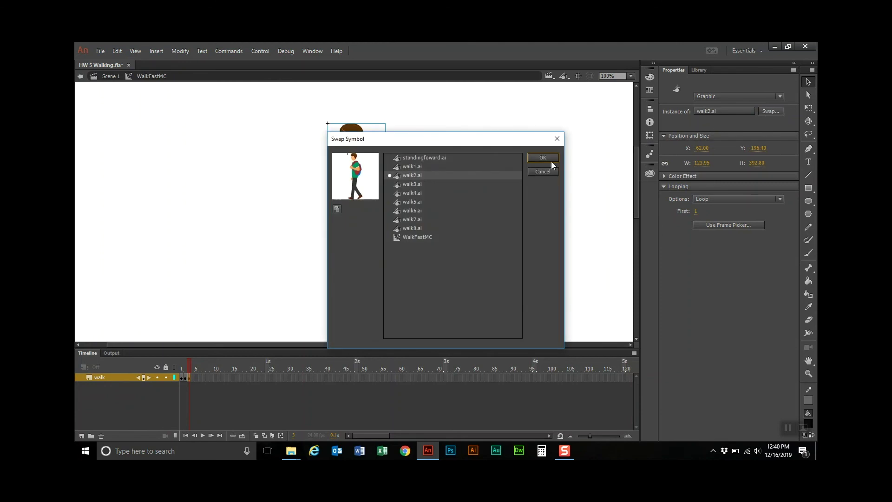
pyautogui.click(423, 185)
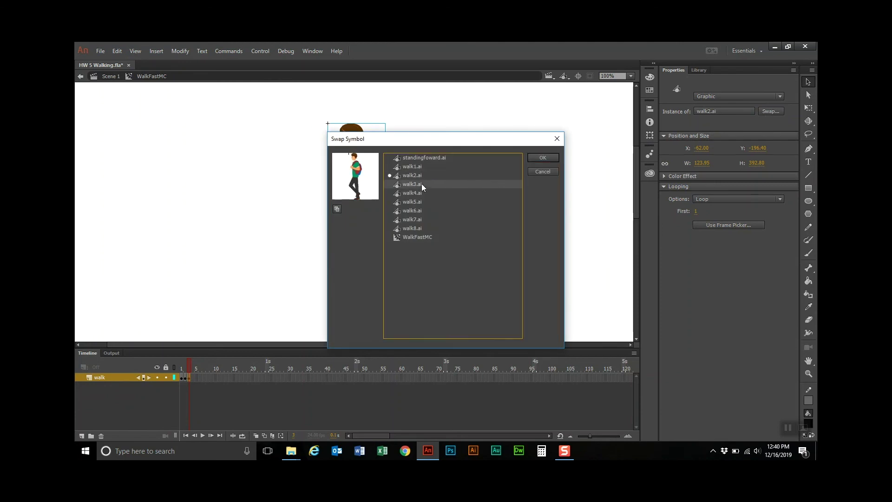
pyautogui.click(550, 158)
pyautogui.click(649, 110)
pyautogui.click(615, 126)
pyautogui.click(568, 125)
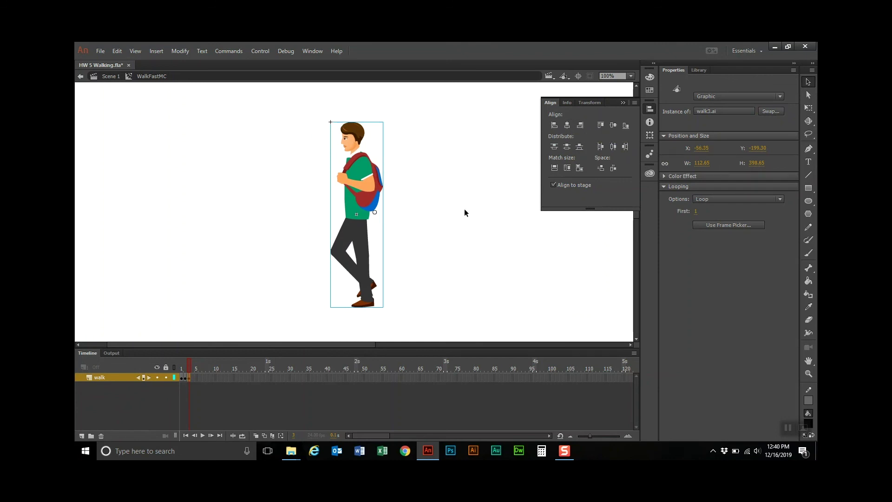
# Add a keyframe at frame 4 and swap the pose to walk4.ai
pyautogui.click(193, 377)
pyautogui.rightClick(193, 377)
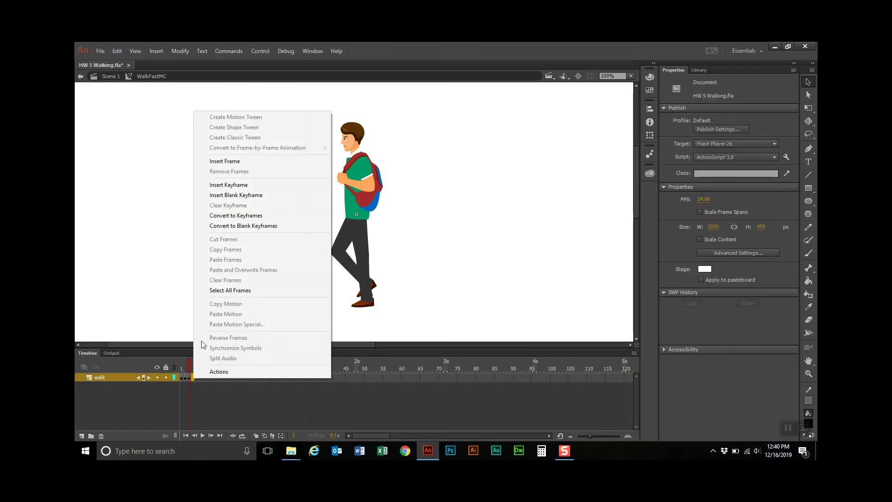
pyautogui.click(237, 196)
pyautogui.click(360, 215)
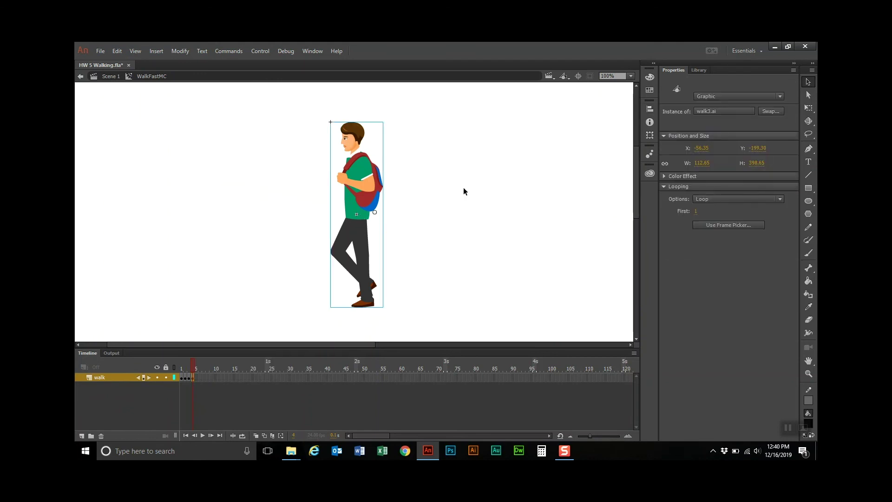
pyautogui.click(770, 111)
pyautogui.doubleClick(436, 192)
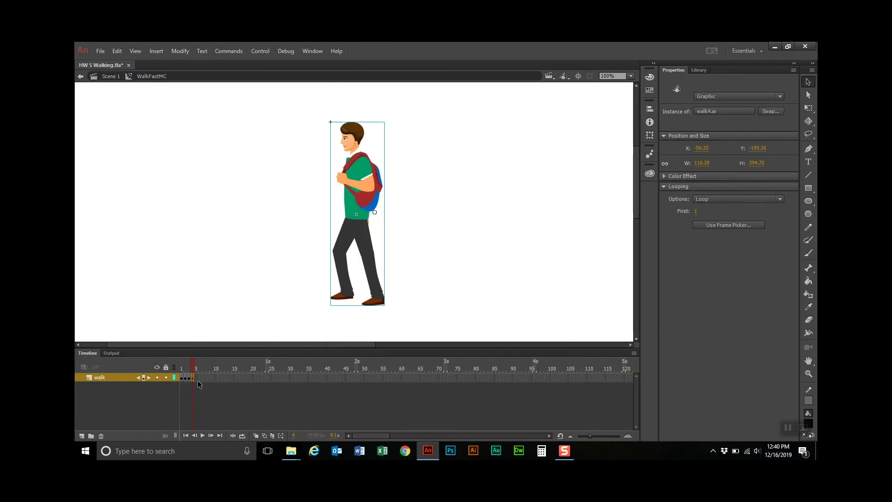
# Add a keyframe at frame 5, swap the pose to walk5.ai, and centre it
pyautogui.click(197, 380)
pyautogui.rightClick(197, 379)
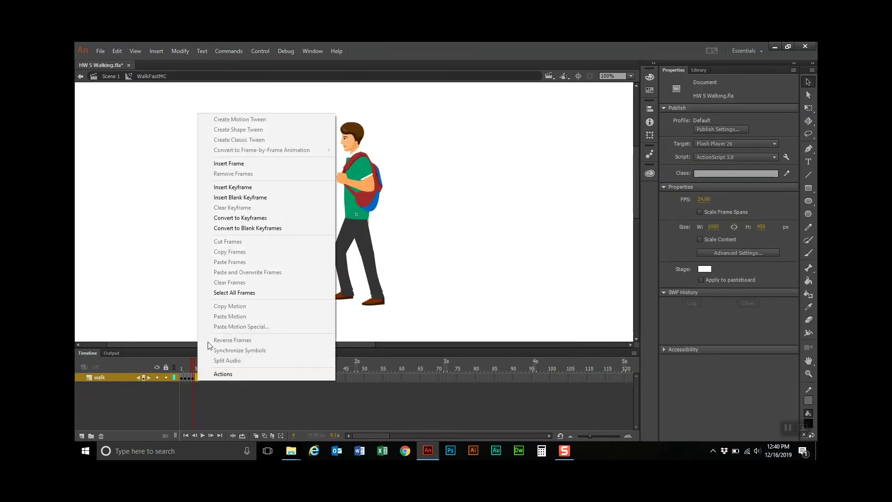
pyautogui.click(267, 187)
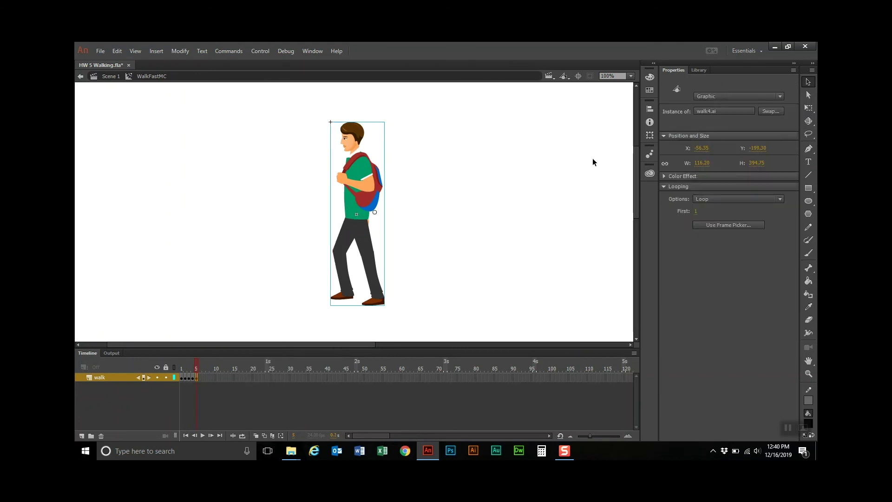
pyautogui.click(772, 111)
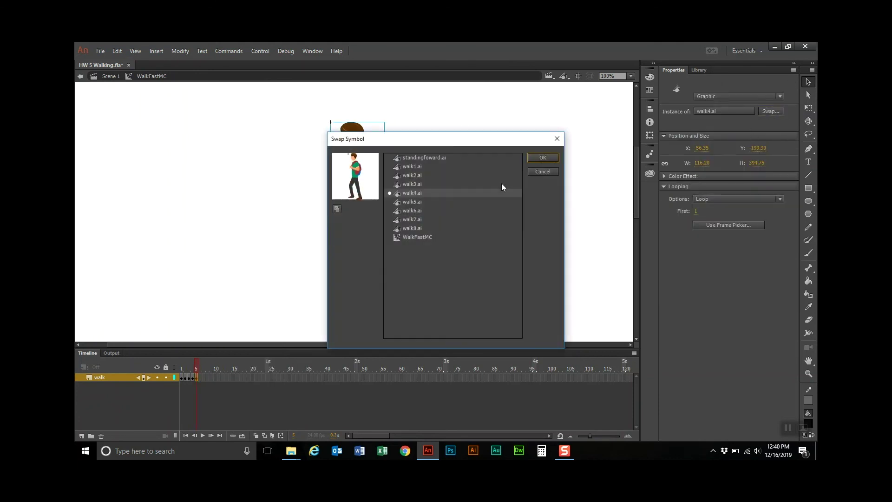
pyautogui.doubleClick(412, 203)
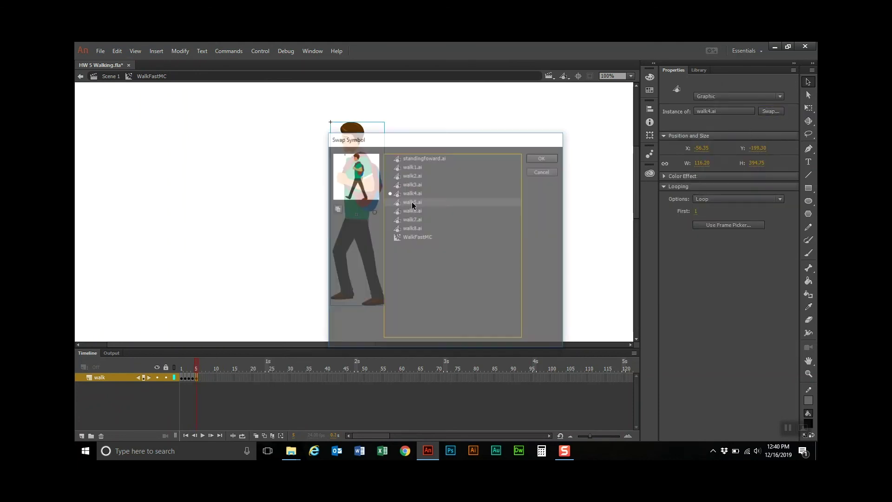
pyautogui.click(650, 109)
pyautogui.click(613, 126)
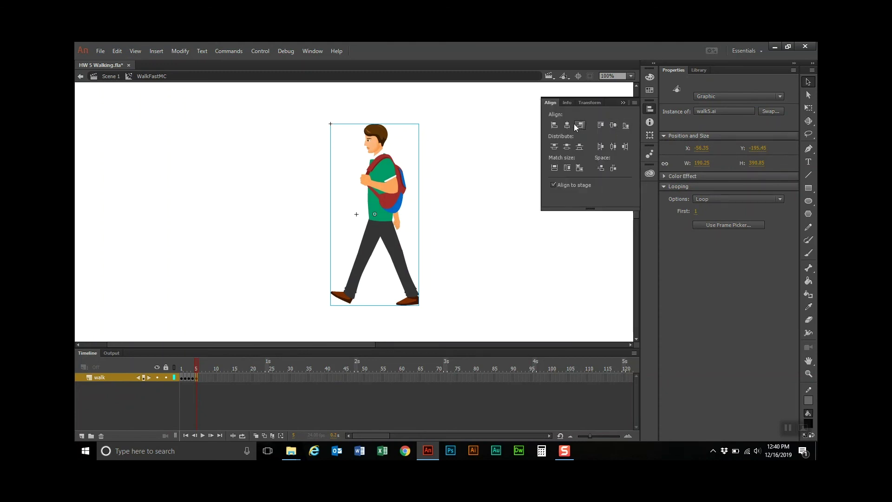
pyautogui.click(565, 124)
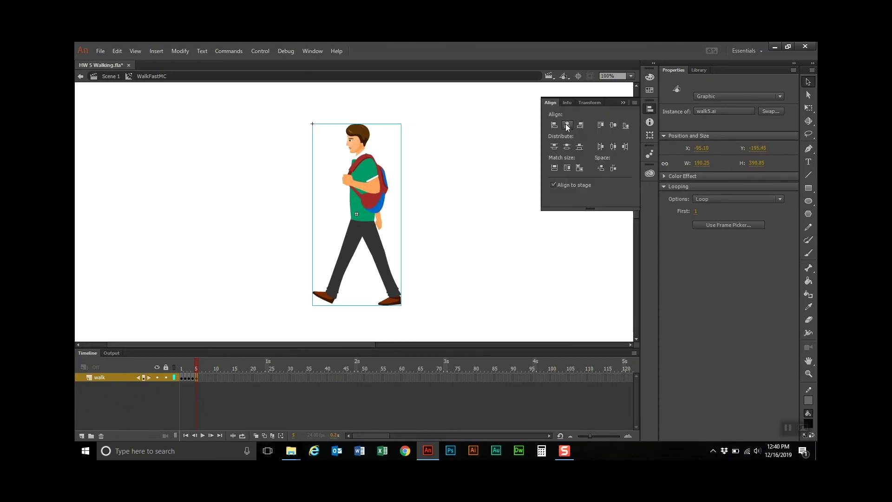
# Centre the frame 4 walk4 pose vertically and horizontally on the stage
pyautogui.click(193, 377)
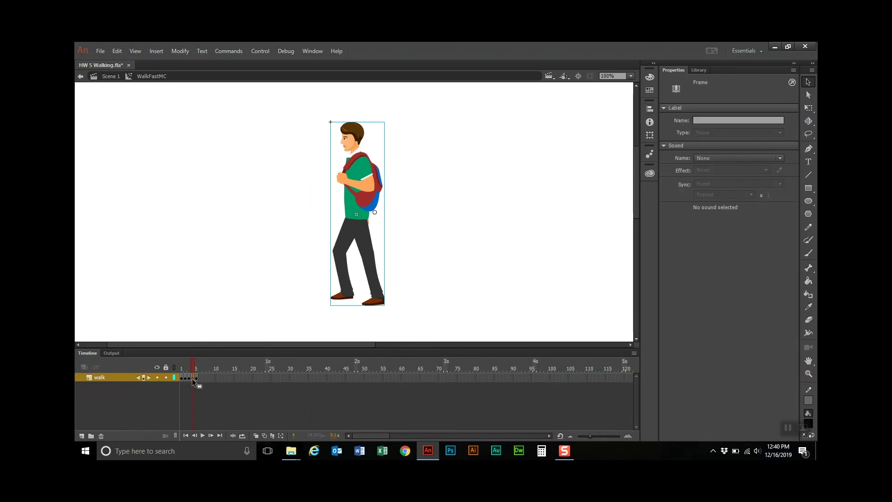
pyautogui.click(649, 109)
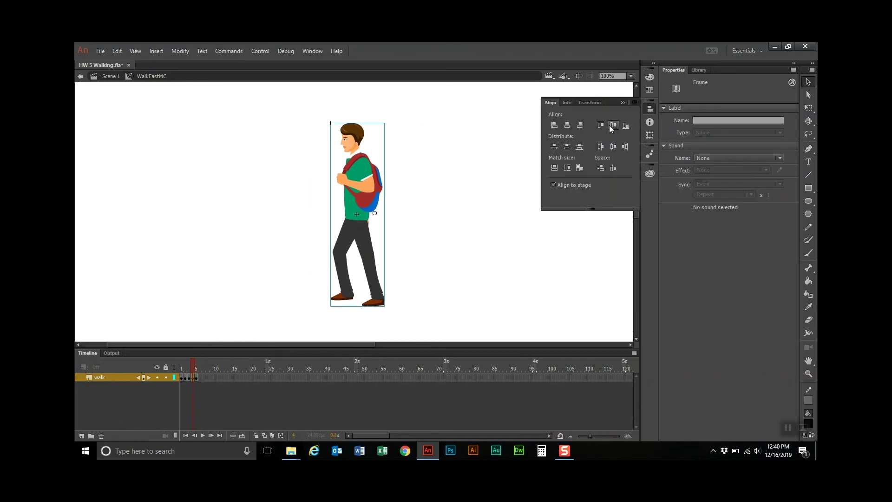
pyautogui.click(613, 126)
pyautogui.click(568, 125)
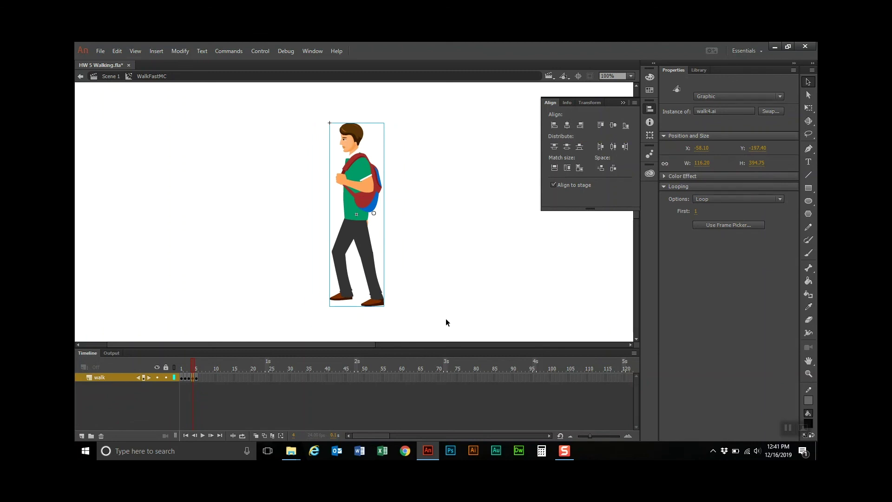
# Add a keyframe at frame 6, swap the pose to walk6.ai, and centre it horizontally
pyautogui.click(200, 377)
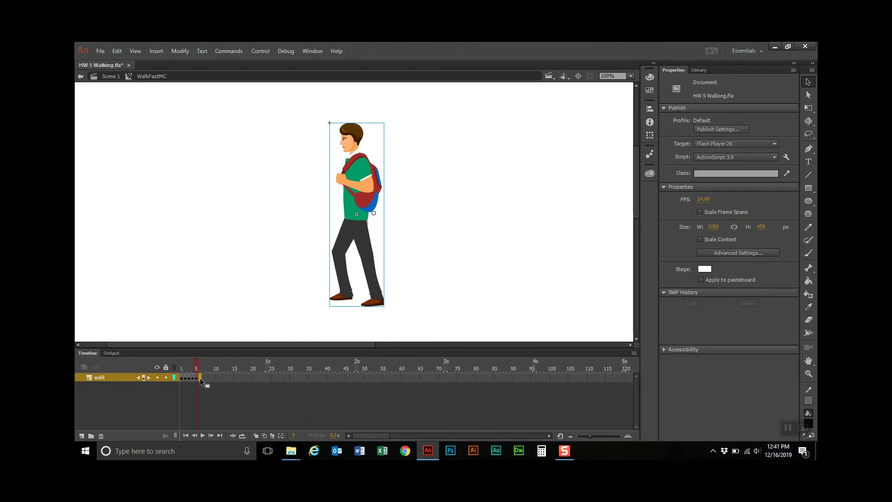
pyautogui.rightClick(200, 378)
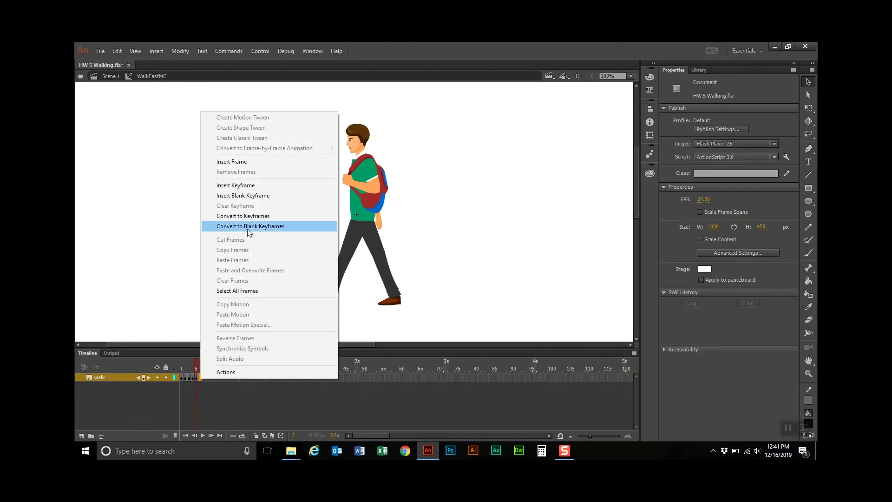
pyautogui.click(253, 186)
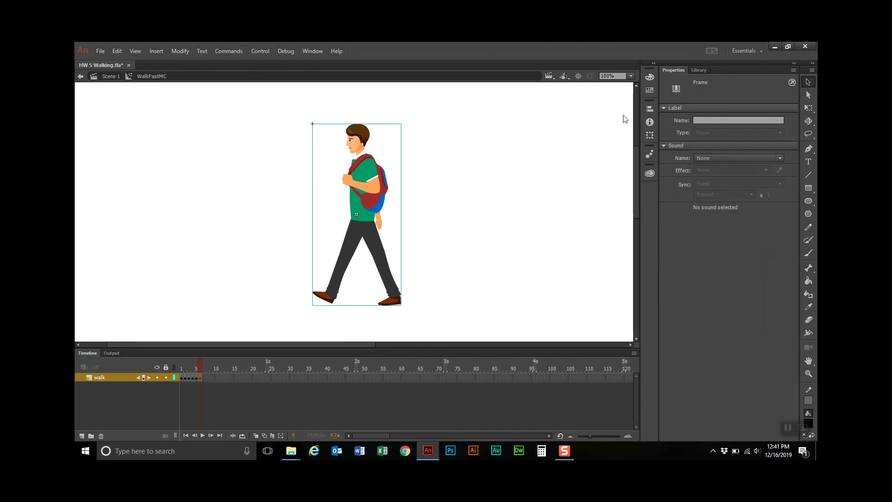
pyautogui.click(368, 203)
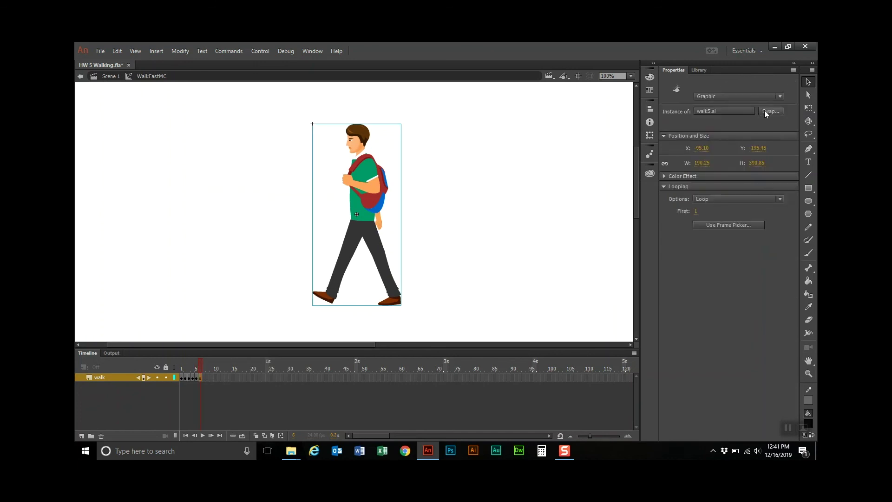
pyautogui.click(765, 112)
pyautogui.click(424, 210)
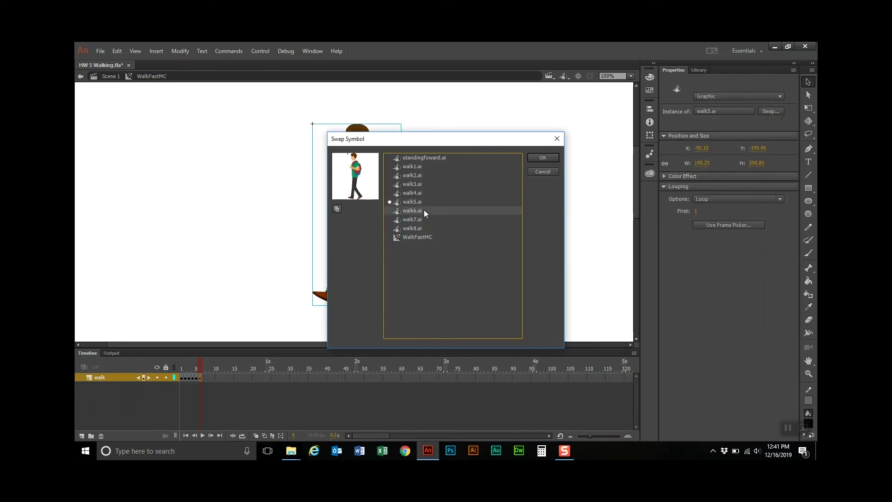
pyautogui.click(547, 157)
pyautogui.click(649, 109)
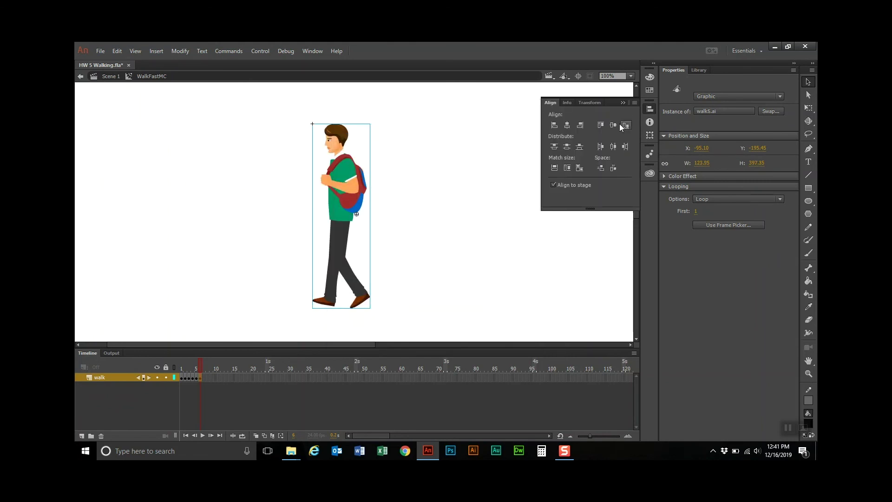
pyautogui.click(568, 122)
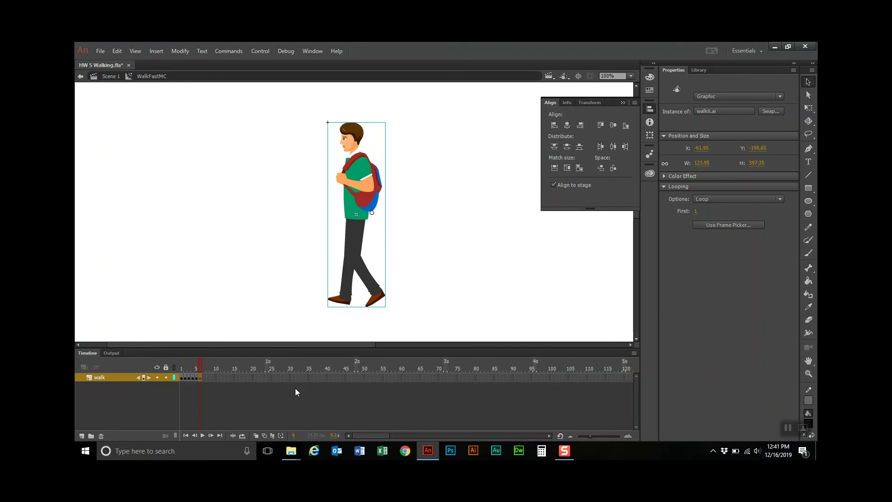
# Add a keyframe at frame 7, swap the pose to walk7.ai, and centre it
pyautogui.rightClick(203, 377)
pyautogui.click(261, 185)
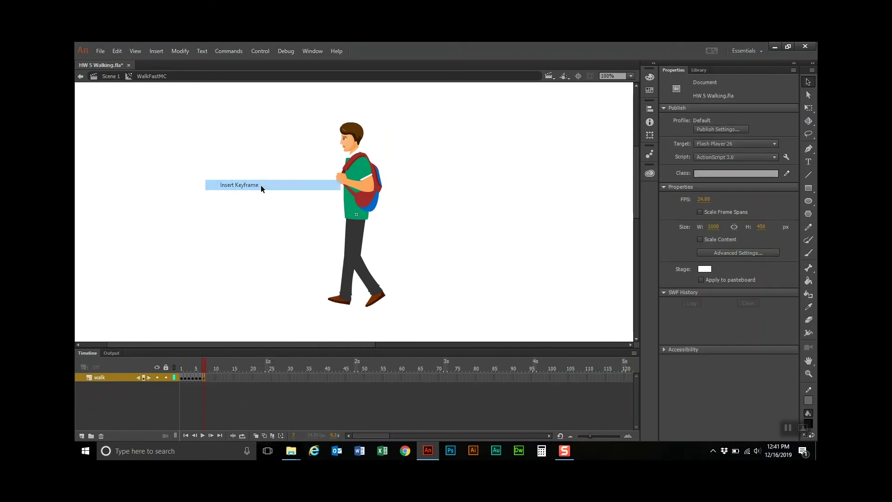
pyautogui.click(361, 180)
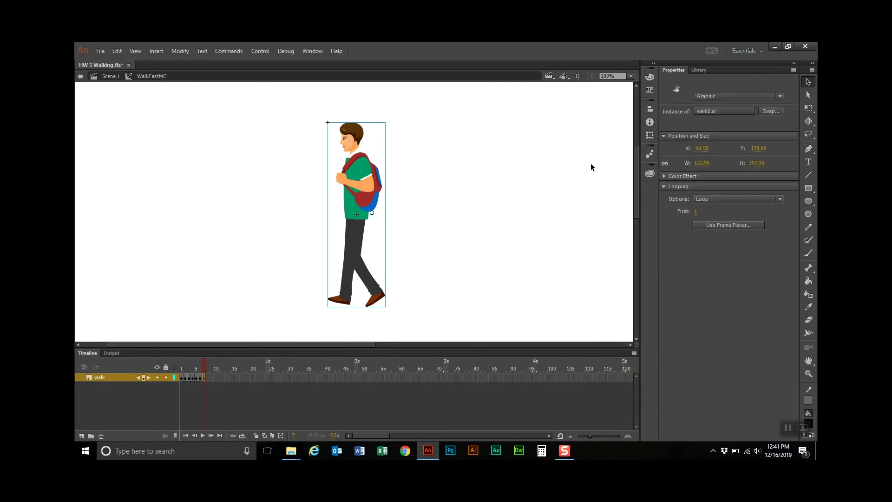
pyautogui.click(770, 111)
pyautogui.click(405, 220)
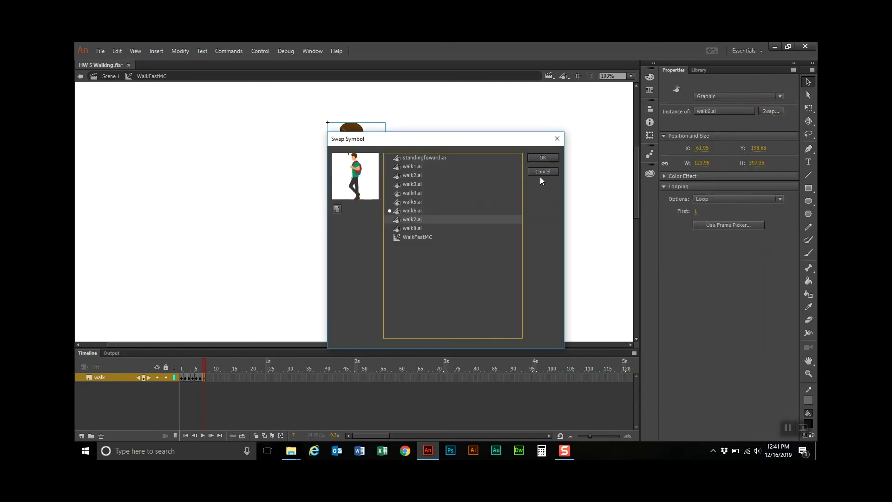
pyautogui.click(543, 157)
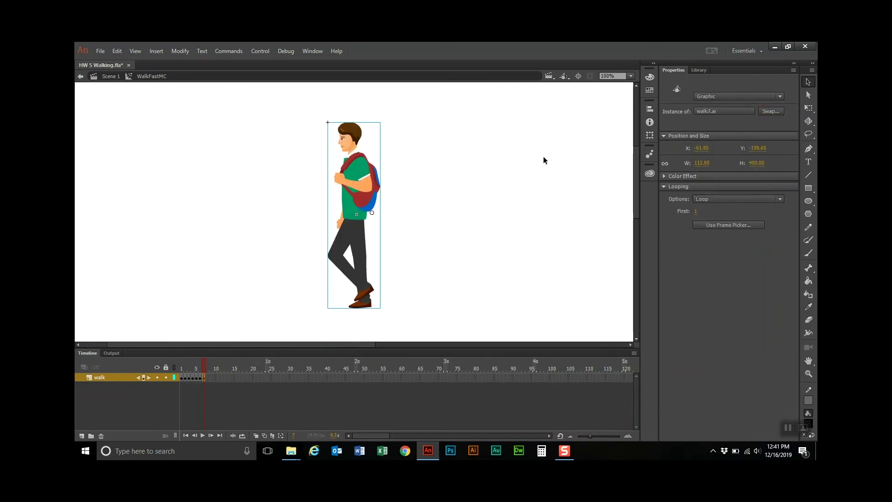
pyautogui.click(650, 110)
pyautogui.click(613, 124)
pyautogui.click(568, 125)
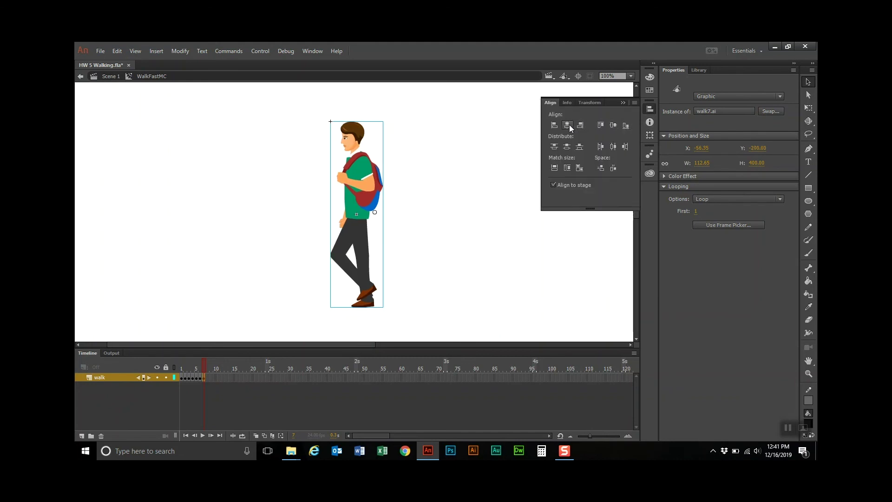
# Add a keyframe at frame 8, swap the pose to walk8.ai, and centre it
pyautogui.click(208, 378)
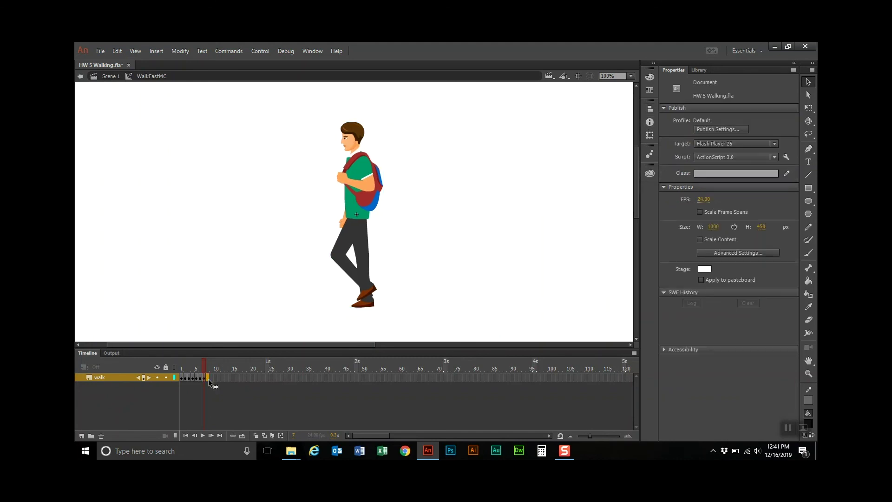
pyautogui.rightClick(208, 378)
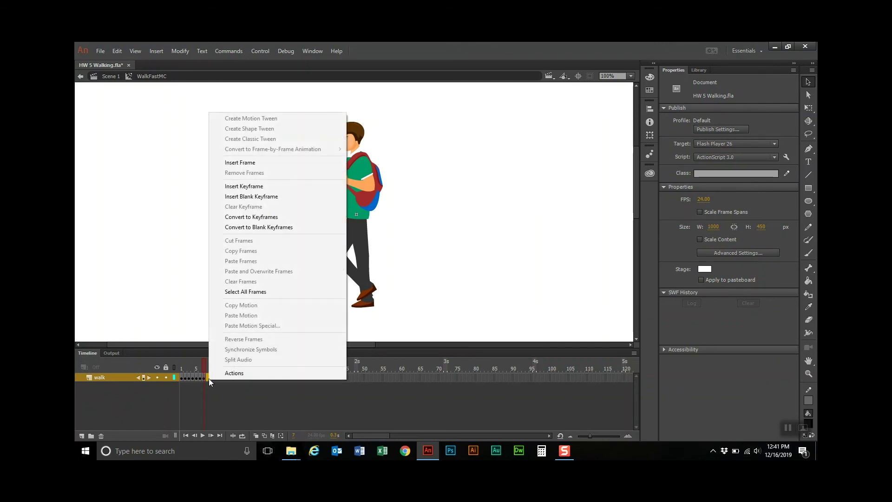
pyautogui.click(243, 186)
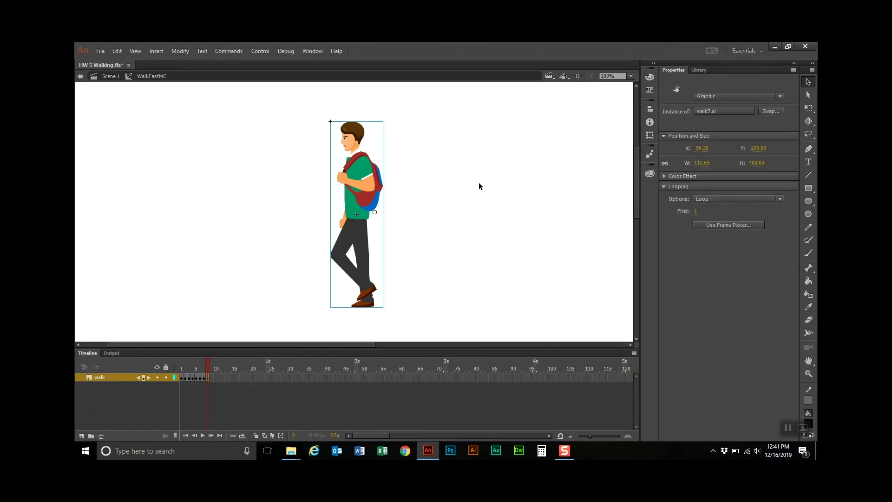
pyautogui.click(771, 111)
pyautogui.click(423, 228)
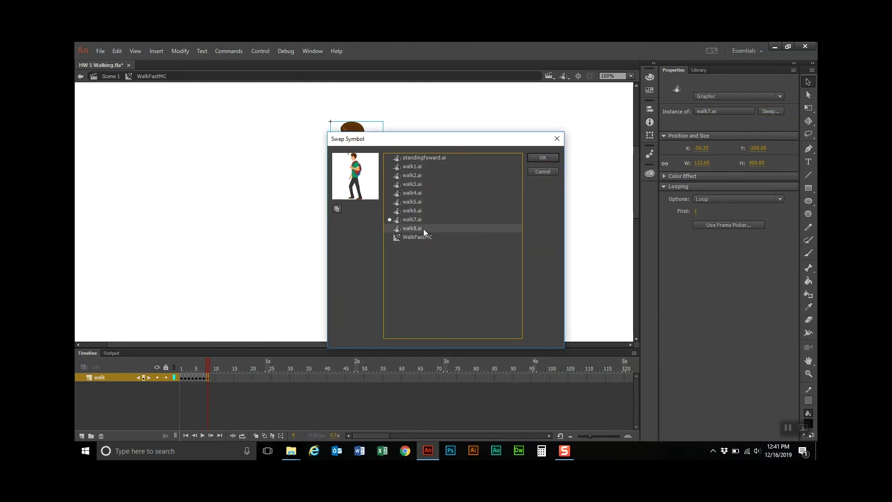
pyautogui.click(543, 158)
pyautogui.click(649, 108)
pyautogui.click(613, 125)
pyautogui.click(568, 125)
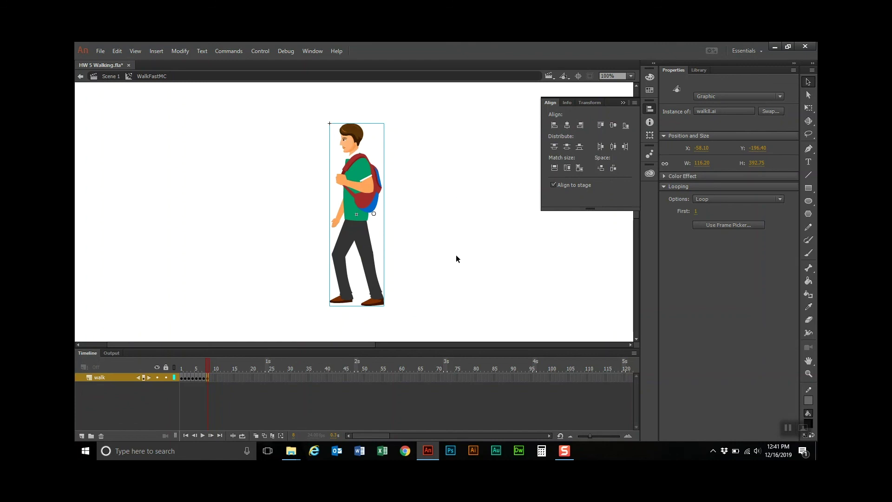
pyautogui.click(623, 103)
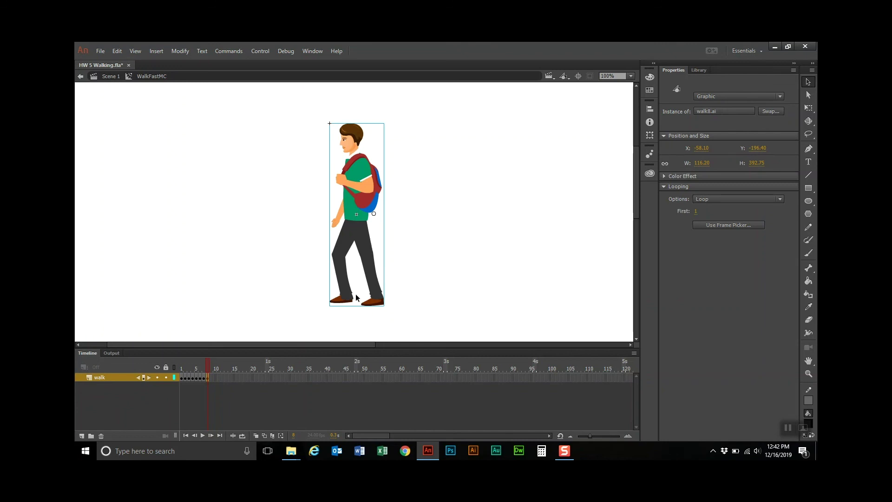
pyautogui.click(242, 436)
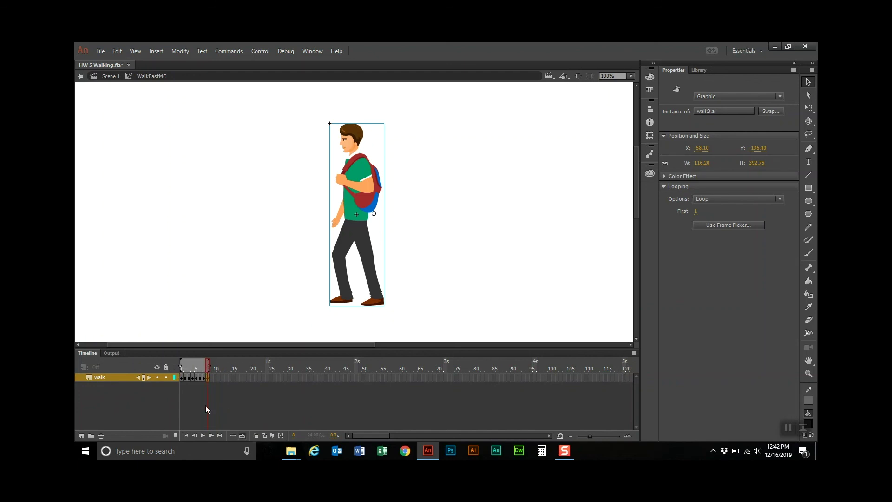
pyautogui.click(203, 436)
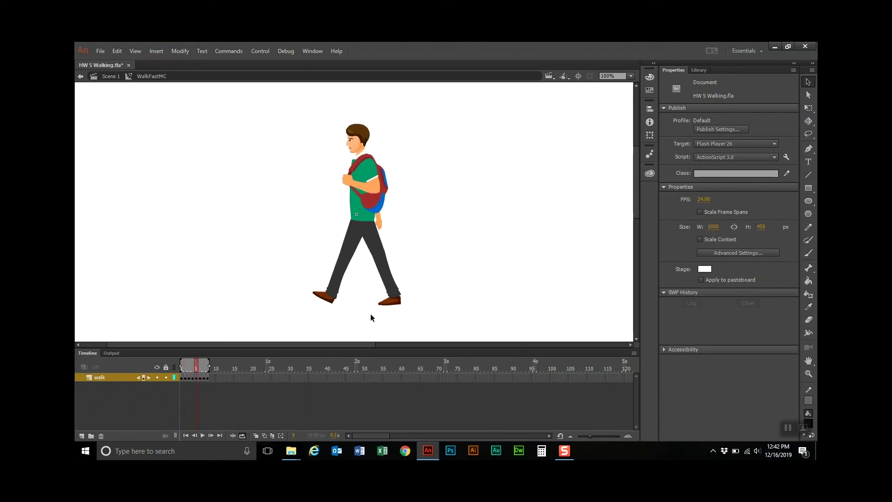
# Turn on onion skinning, review frames 1–8, and widen the onion range to frames 1–8
pyautogui.click(256, 436)
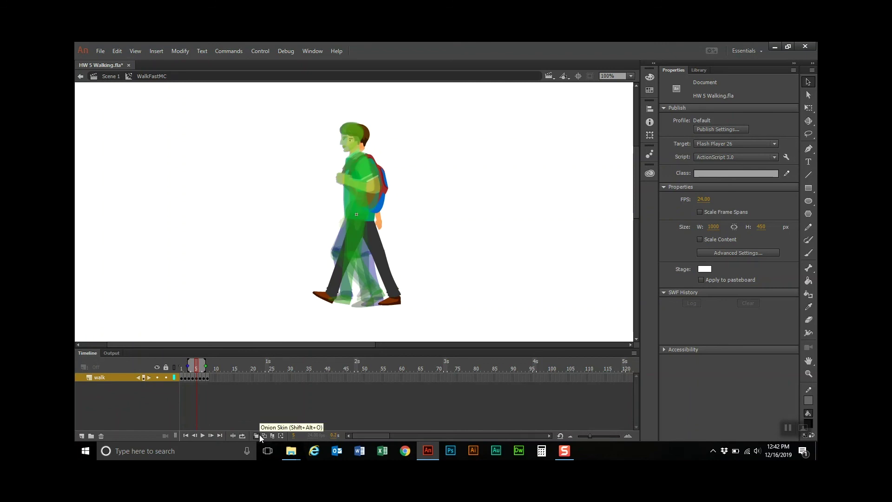
pyautogui.click(183, 378)
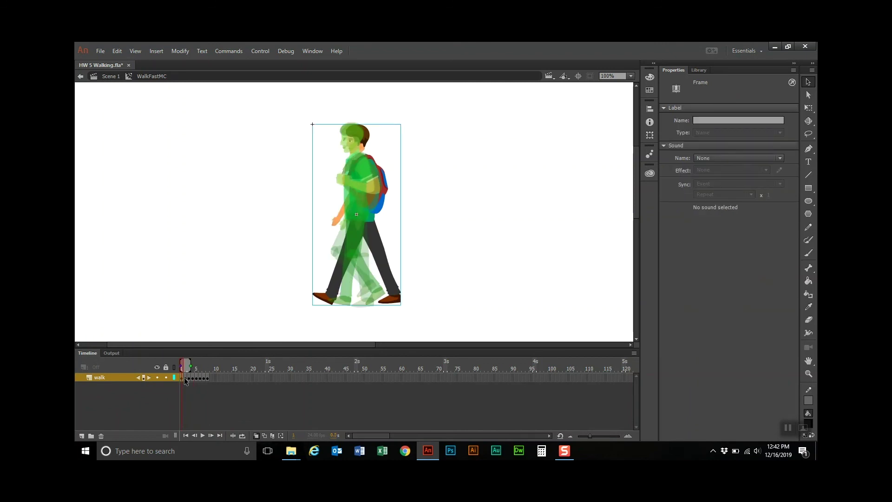
pyautogui.click(185, 378)
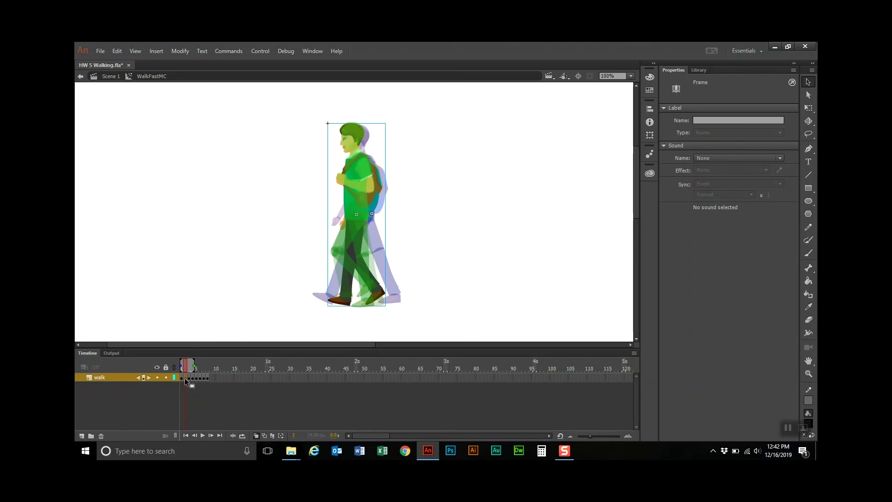
pyautogui.click(189, 377)
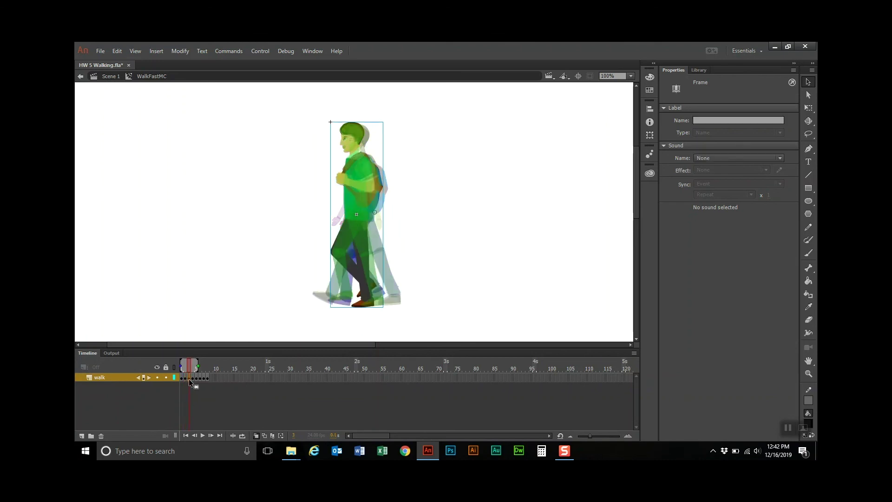
pyautogui.click(193, 378)
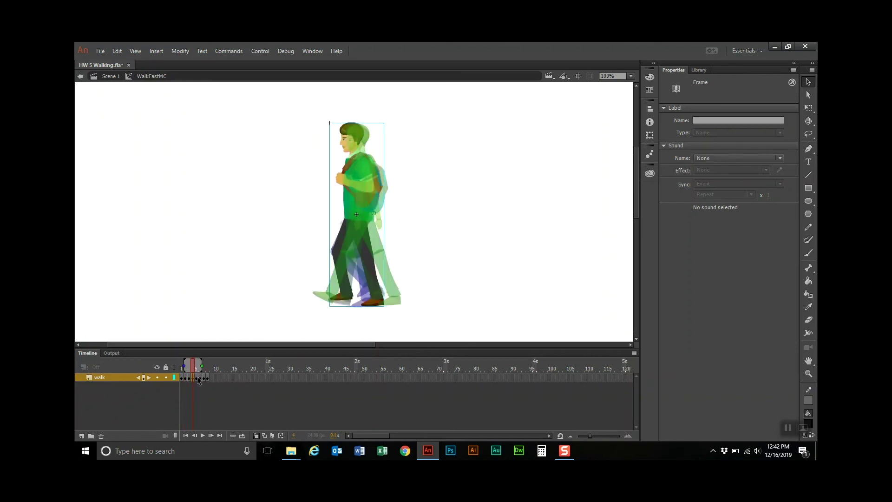
pyautogui.click(197, 377)
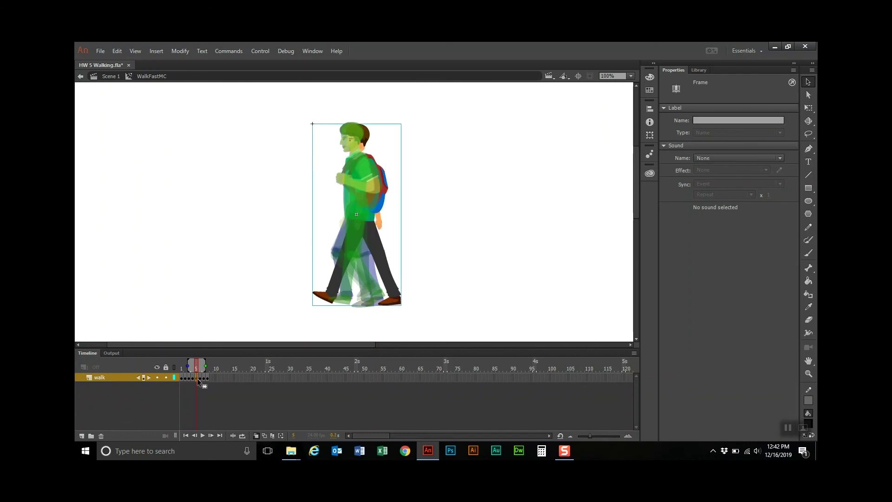
pyautogui.click(200, 378)
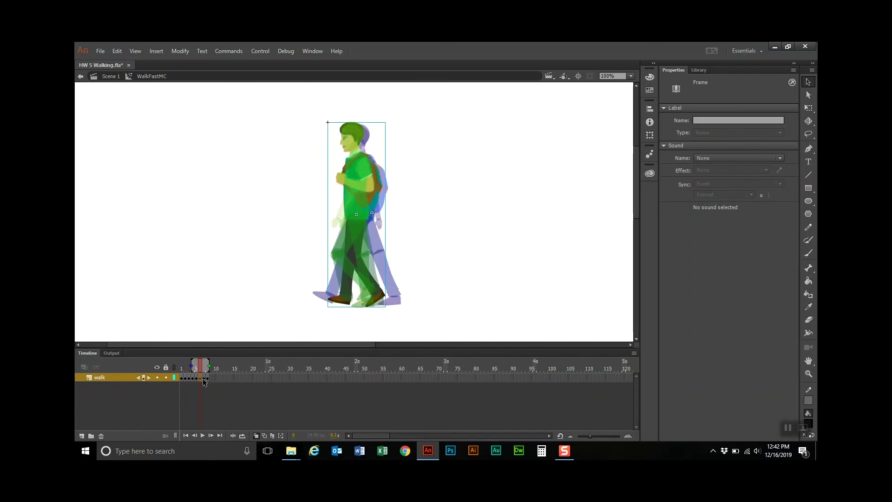
pyautogui.click(204, 378)
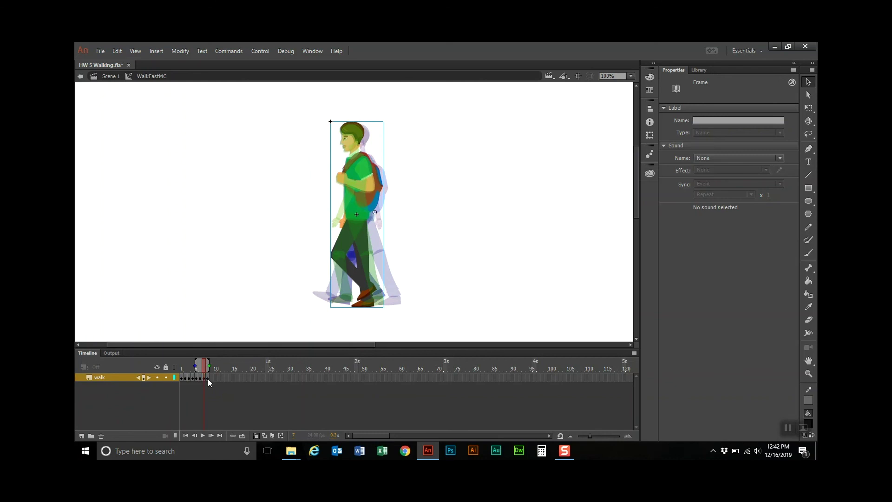
pyautogui.click(207, 379)
pyautogui.moveTo(200, 366); pyautogui.dragTo(166, 370)
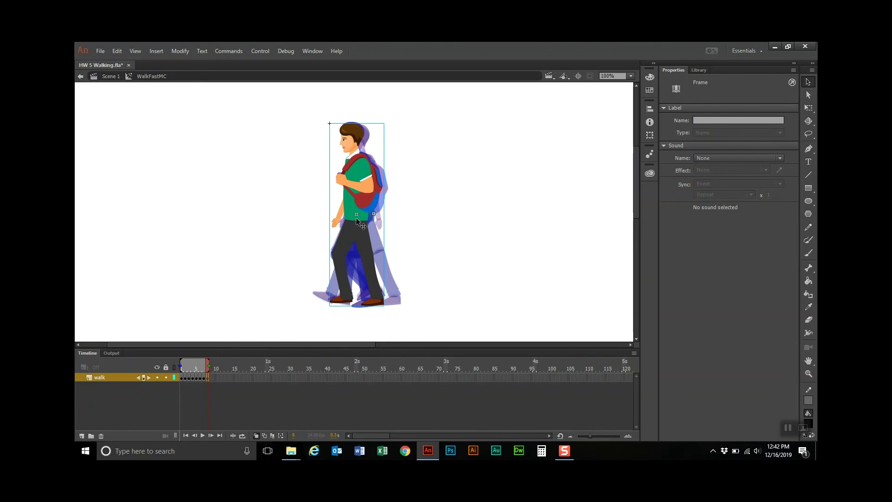
# Nudge the frame 8, 7 and 6 poses right and frame 5 slightly left
pyautogui.moveTo(356, 217); pyautogui.dragTo(360, 219)
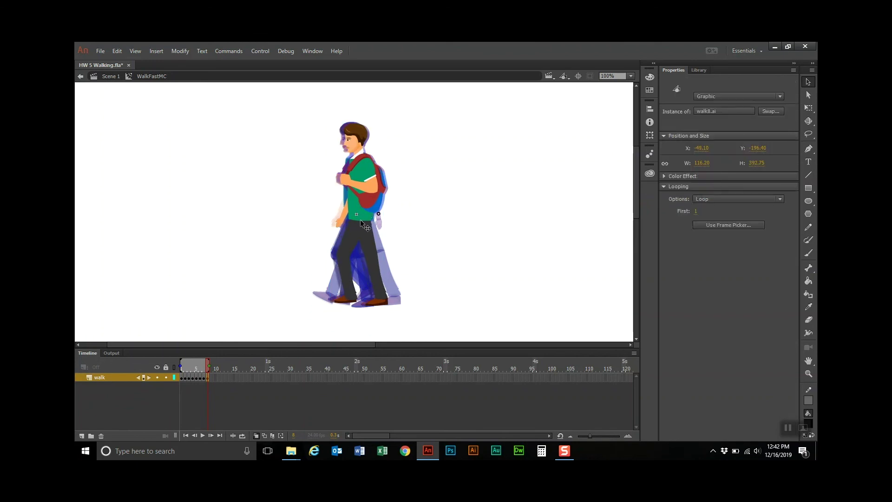
pyautogui.press(',')
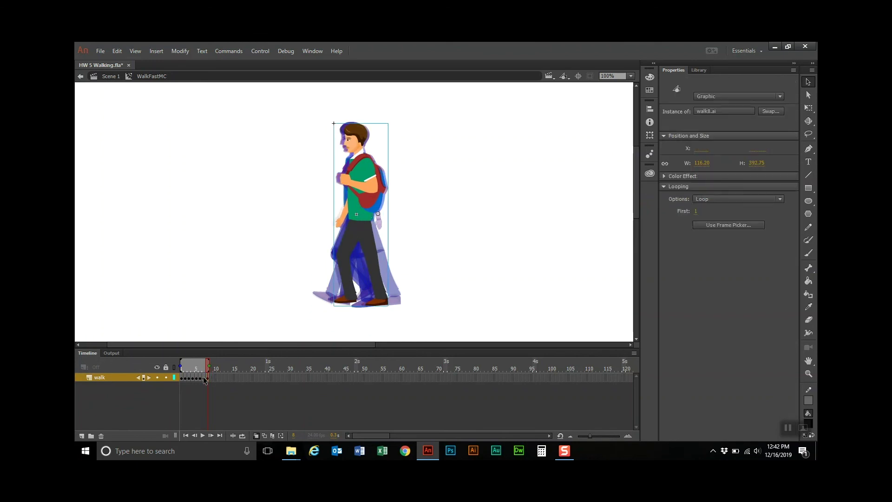
pyautogui.press('Right')
pyautogui.press('Right')
pyautogui.press('Right')
pyautogui.press('Right')
pyautogui.press('Right')
pyautogui.press('Right')
pyautogui.press('Right')
pyautogui.press('Right')
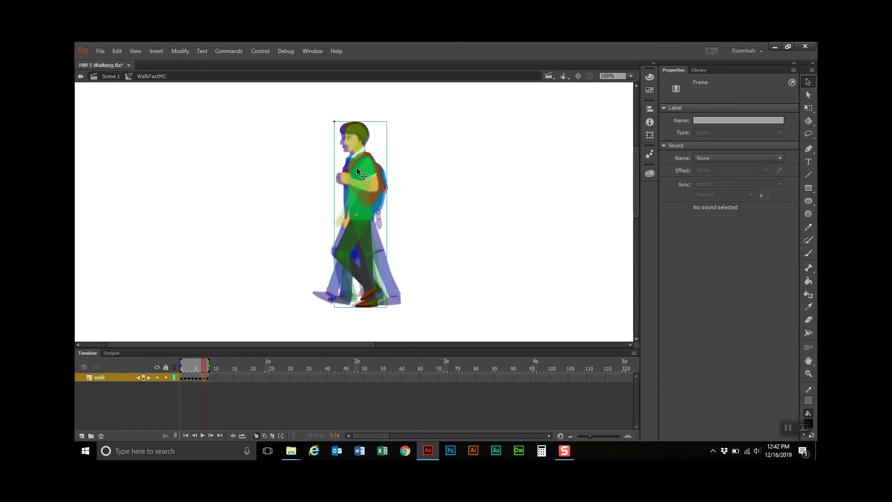
pyautogui.click(200, 377)
pyautogui.press('Right')
pyautogui.press('Right')
pyautogui.press('Right')
pyautogui.press('Right')
pyautogui.press('Right')
pyautogui.press('Right')
pyautogui.press('Right')
pyautogui.press('Right')
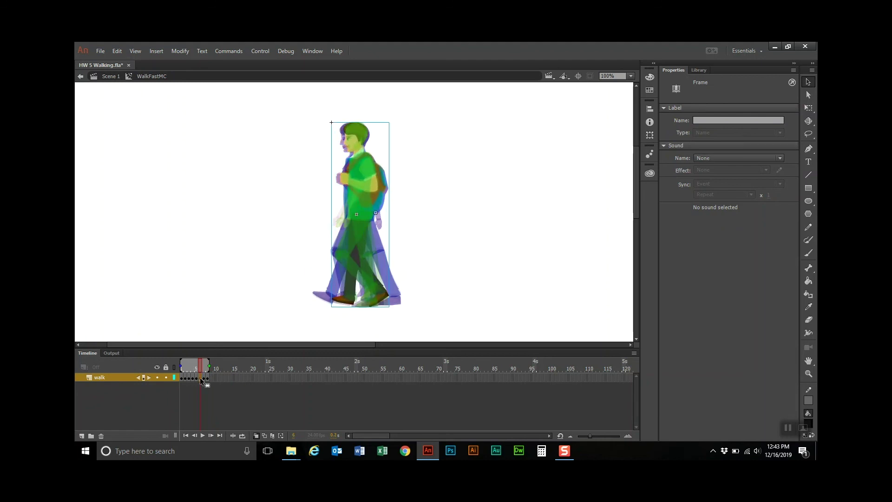
pyautogui.click(197, 378)
pyautogui.press('Left')
pyautogui.press('Left')
pyautogui.press('Left')
pyautogui.press('Left')
pyautogui.press('Left')
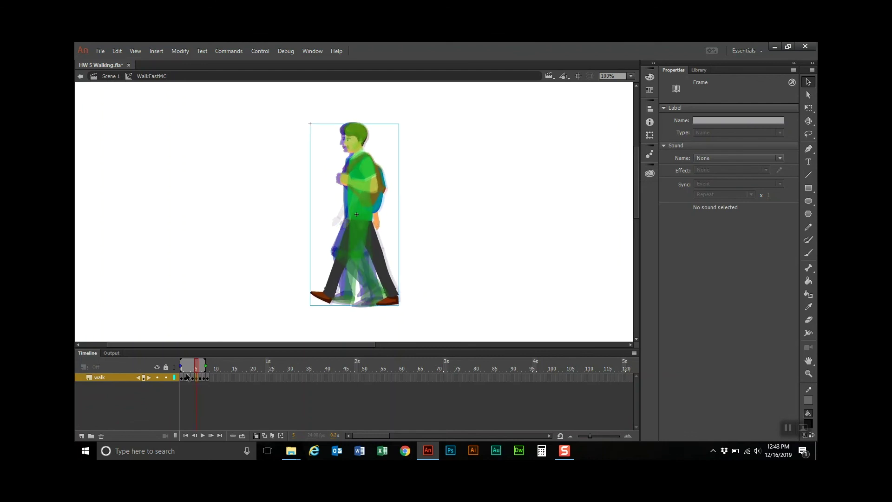
# Fine-tune the frame 4, 2 and 1 poses with arrow nudges, then enable loop playback
pyautogui.click(193, 378)
pyautogui.press('Right')
pyautogui.press('Right')
pyautogui.press('Right')
pyautogui.press('Right')
pyautogui.press('Right')
pyautogui.press('Right')
pyautogui.press('Right')
pyautogui.press('Right')
pyautogui.press('Left')
pyautogui.press('Left')
pyautogui.press('Left')
pyautogui.click(189, 378)
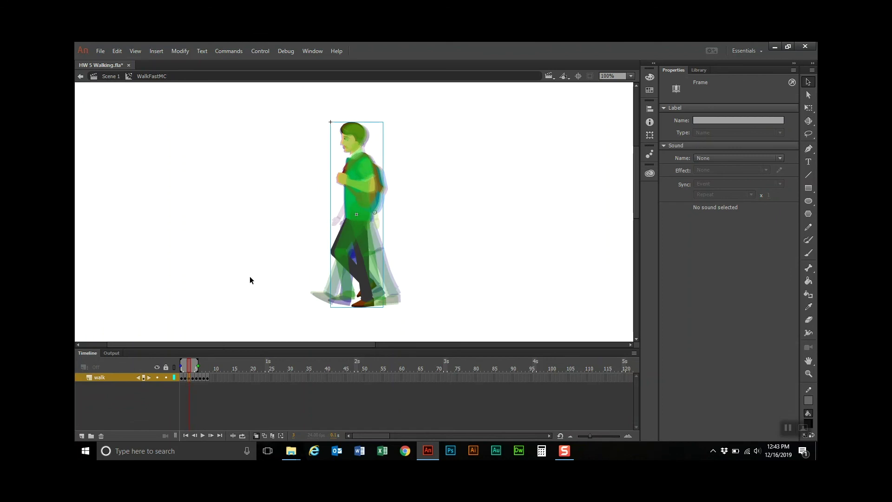
pyautogui.click(184, 378)
pyautogui.press('Right')
pyautogui.press('Right')
pyautogui.press('Right')
pyautogui.press('Right')
pyautogui.press('Right')
pyautogui.press('Right')
pyautogui.press('Right')
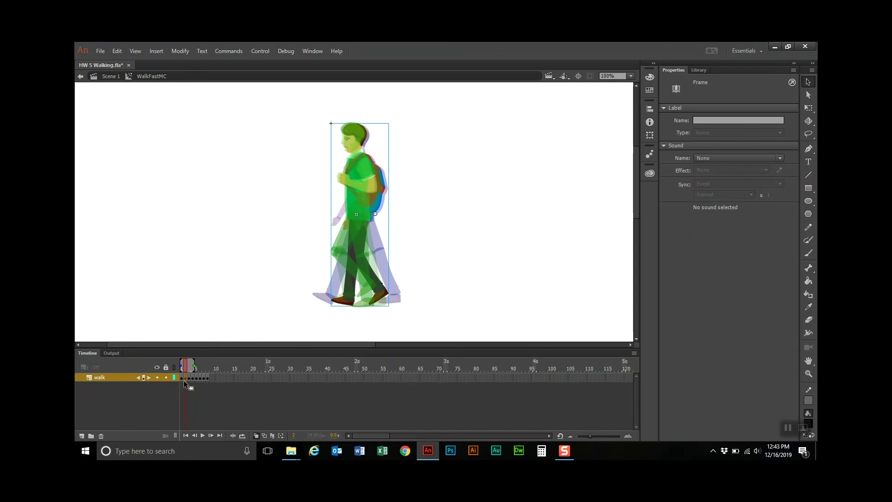
pyautogui.click(182, 377)
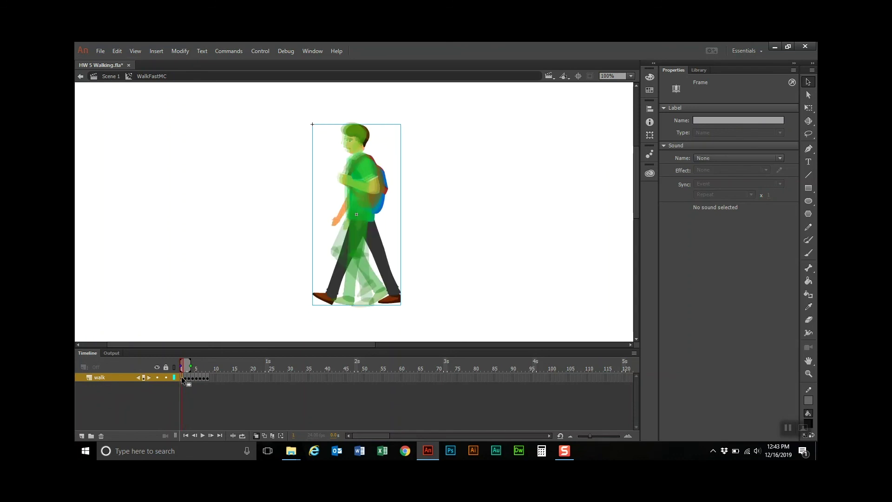
pyautogui.press('Left')
pyautogui.press('Left')
pyautogui.press('Left')
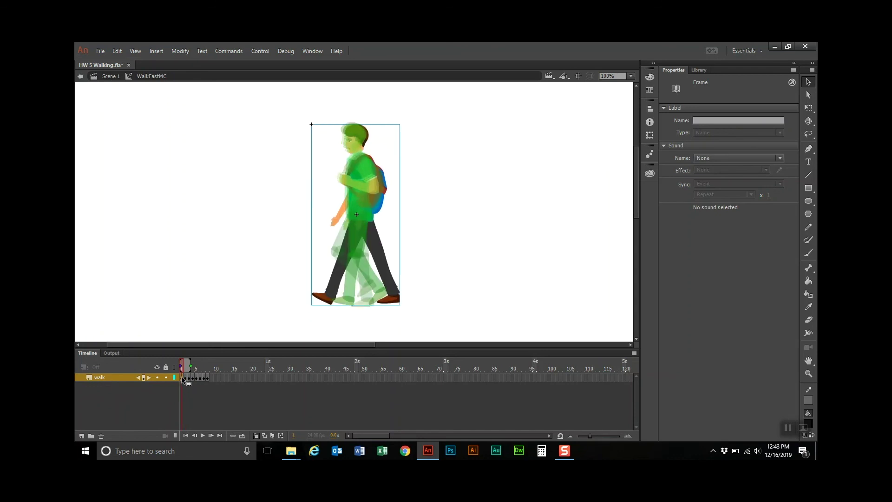
pyautogui.click(242, 436)
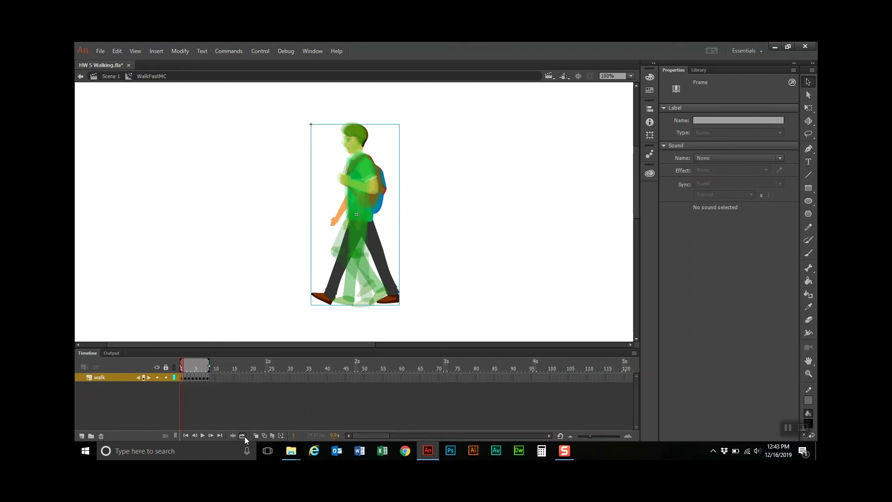
# Play the WalkFastMC cycle, pause it, and turn onion skinning off
pyautogui.click(203, 434)
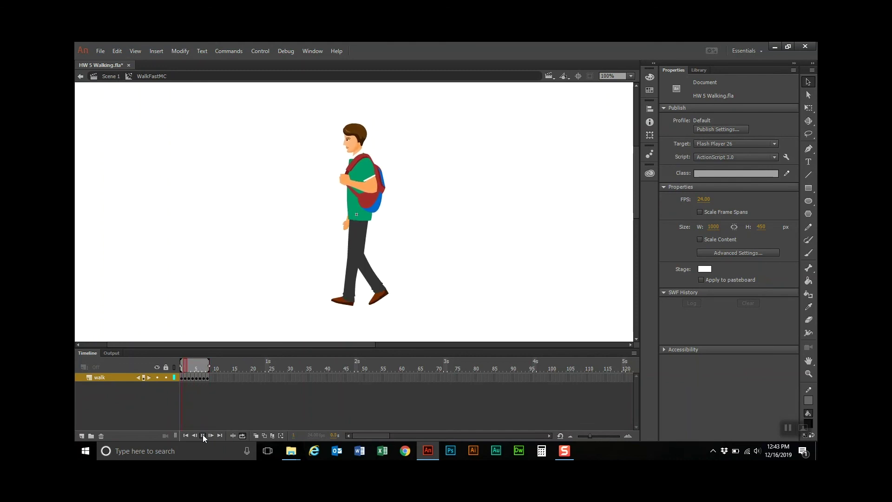
pyautogui.click(203, 436)
pyautogui.click(242, 435)
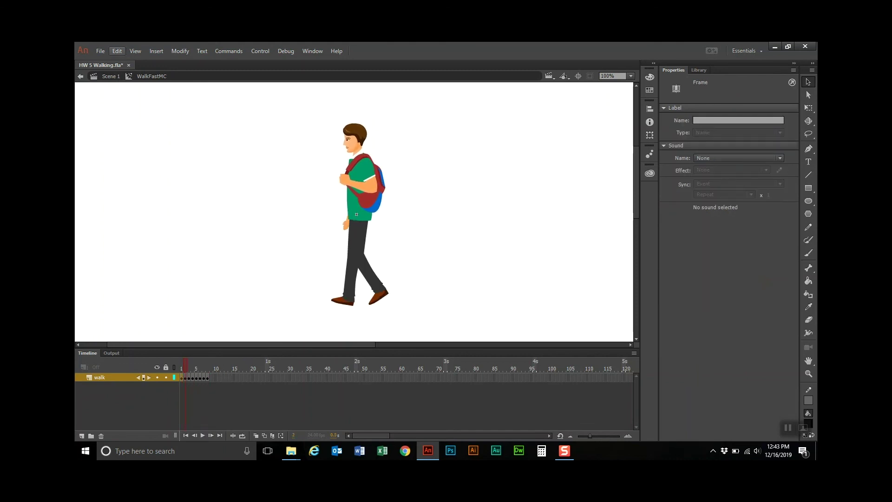
# Save As a new .fla named with the student's surname followed by HW
pyautogui.click(99, 51)
pyautogui.click(117, 151)
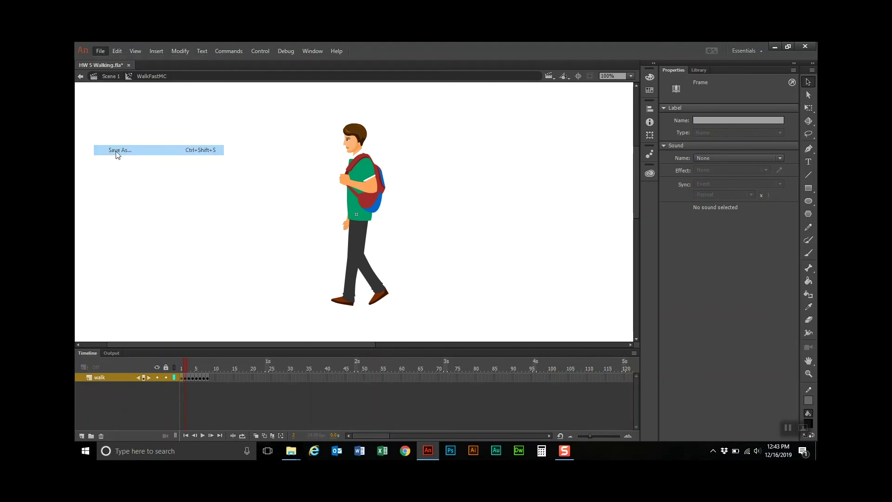
pyautogui.write('malinconicoHW5')
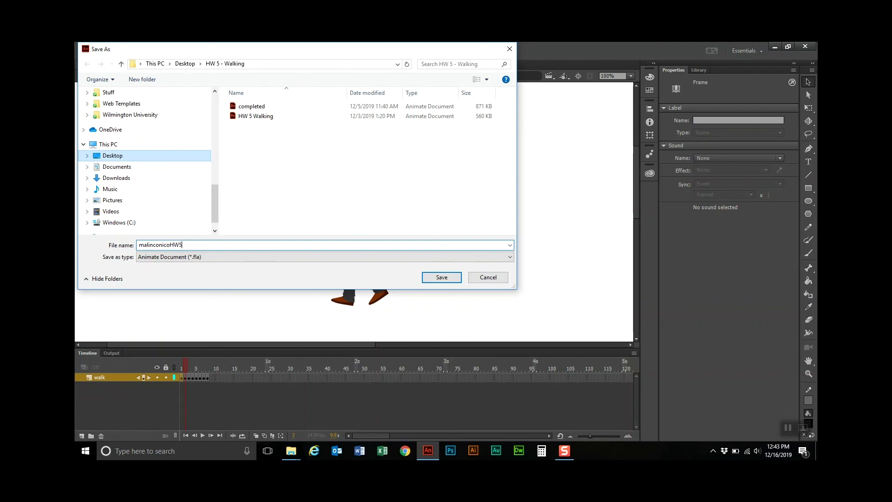
pyautogui.press('Return')
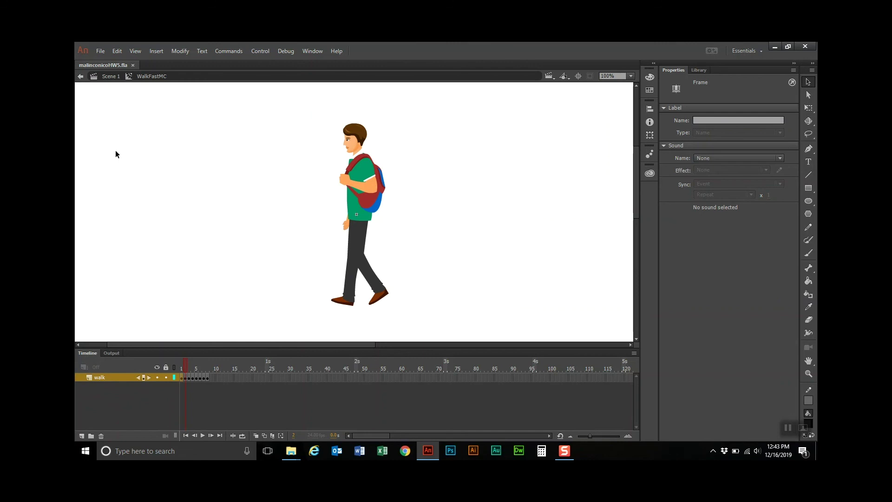
# Return to Scene 1, show the Library, and create a Movie Clip named WalkSlowMC
pyautogui.click(80, 77)
pyautogui.click(699, 70)
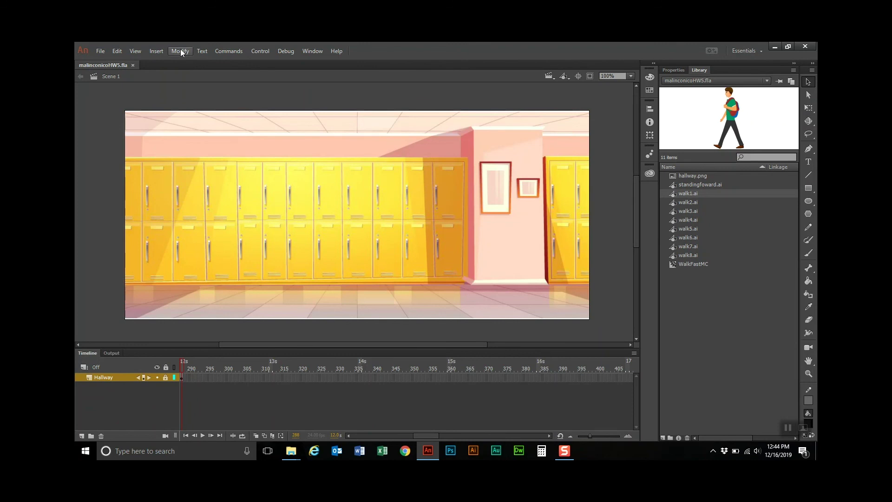
pyautogui.click(157, 51)
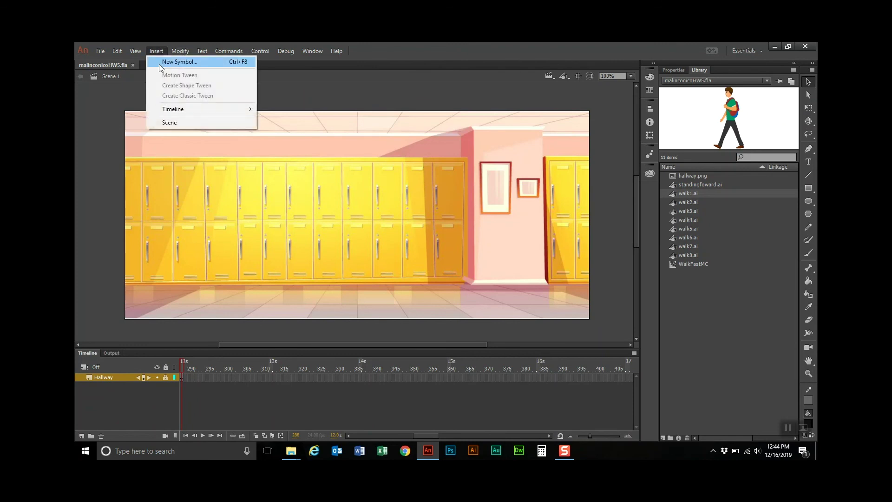
pyautogui.click(179, 62)
pyautogui.write('Walk')
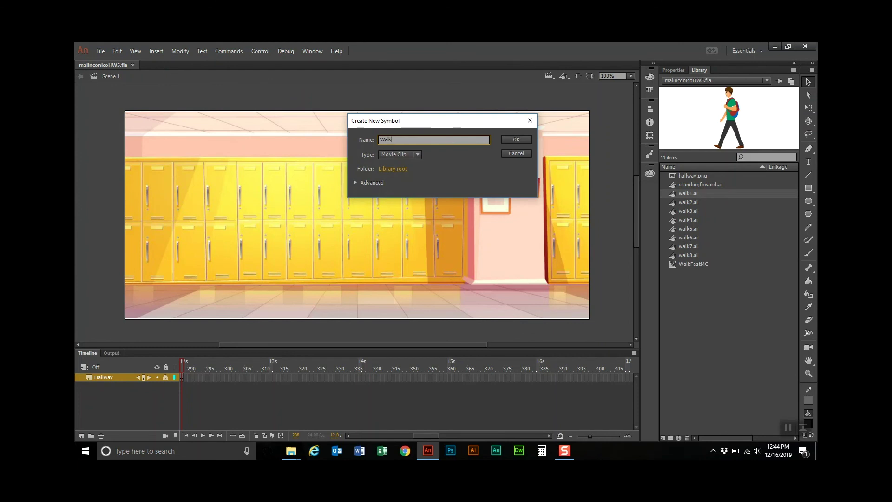
pyautogui.write('SlowMC')
pyautogui.click(528, 139)
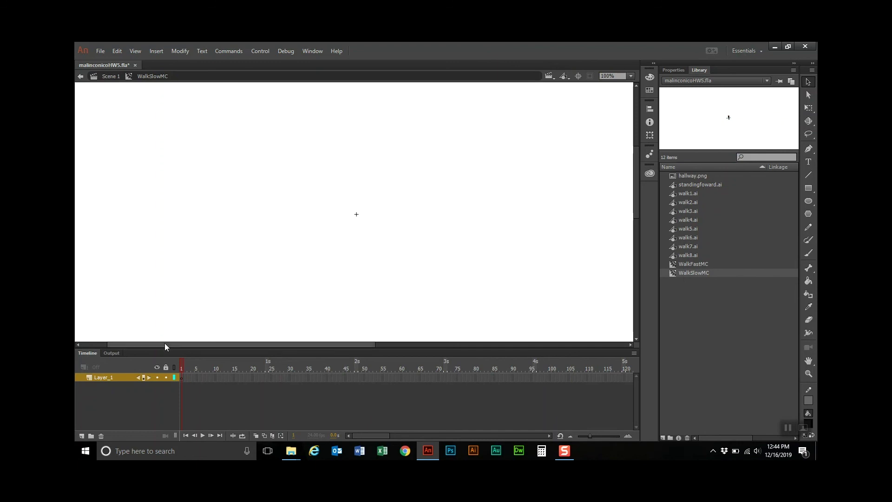
# Rename WalkSlowMC's Layer_1 to walk
pyautogui.doubleClick(98, 378)
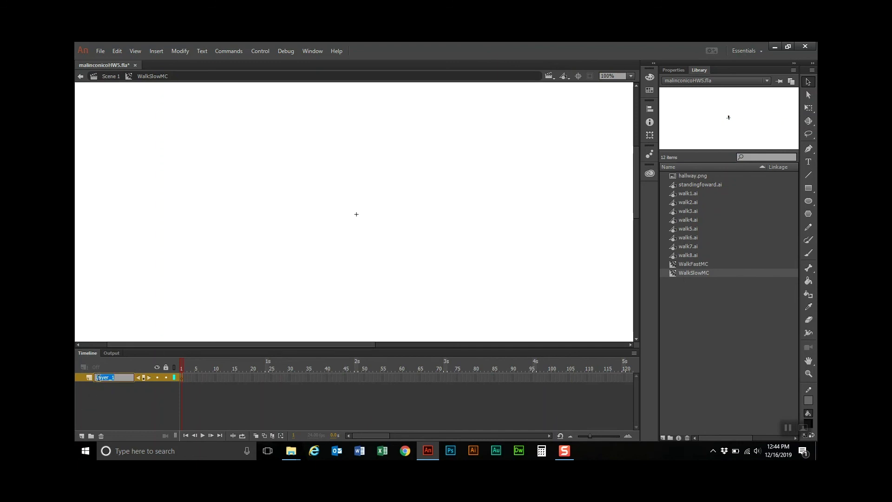
pyautogui.write('walk')
pyautogui.press('Return')
# Place the walk1.ai pose on the stage, centre it both ways, and select frame 2
pyautogui.click(684, 194)
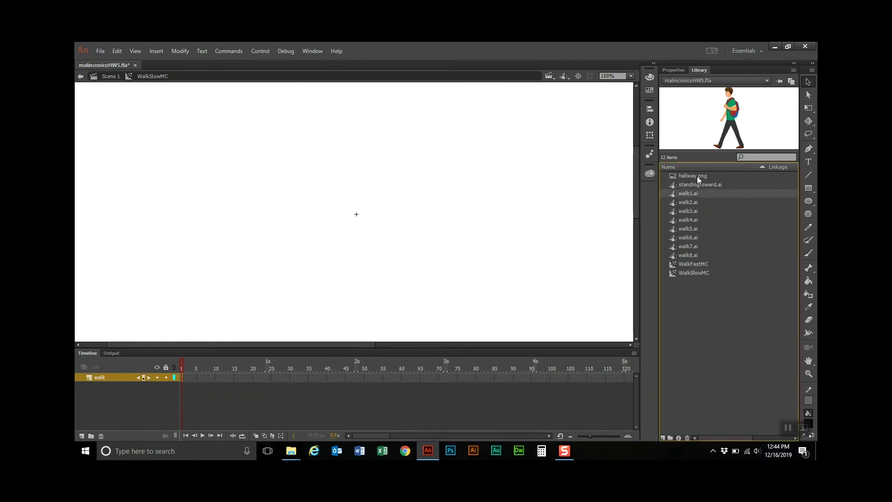
pyautogui.moveTo(731, 126); pyautogui.dragTo(354, 216)
pyautogui.click(650, 109)
pyautogui.click(614, 125)
pyautogui.click(567, 125)
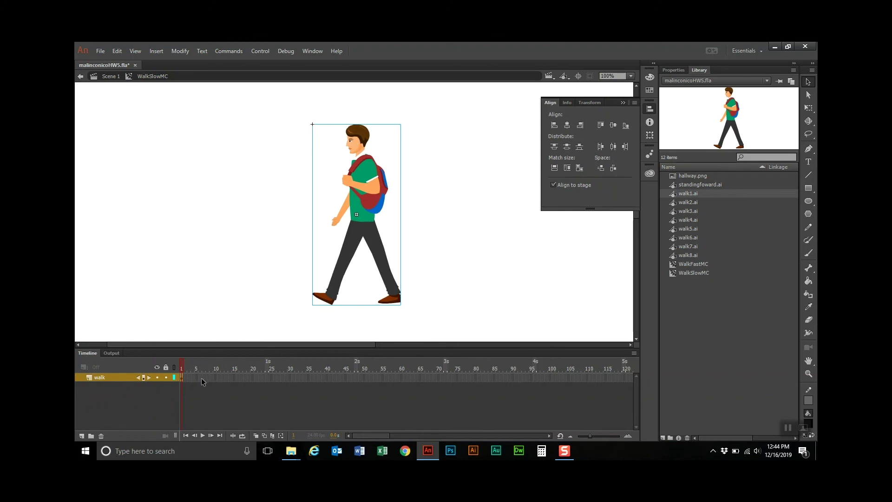
pyautogui.click(187, 377)
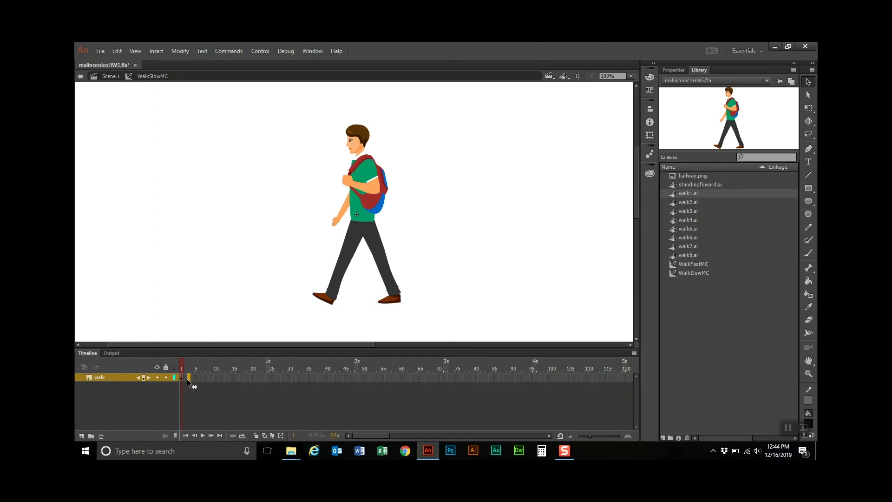
# Add keyframes at frames 2 and 5, swapping in the walk2.ai and walk3.ai poses
pyautogui.rightClick(187, 378)
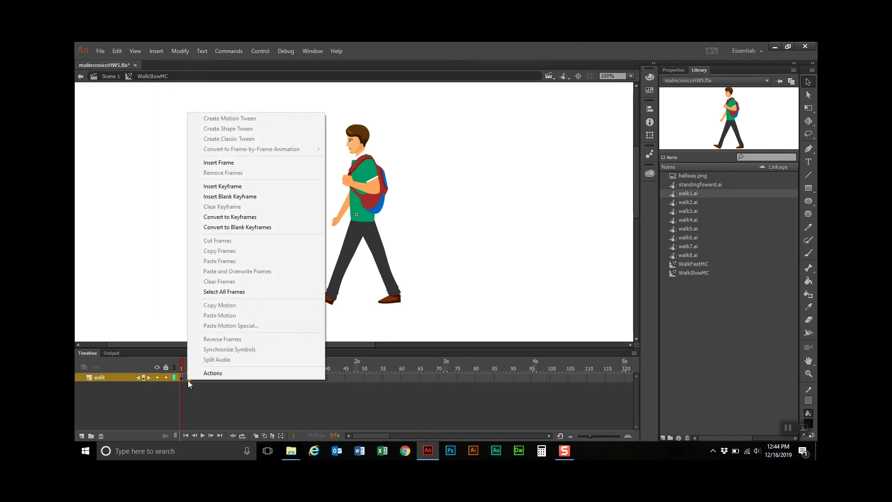
pyautogui.click(230, 187)
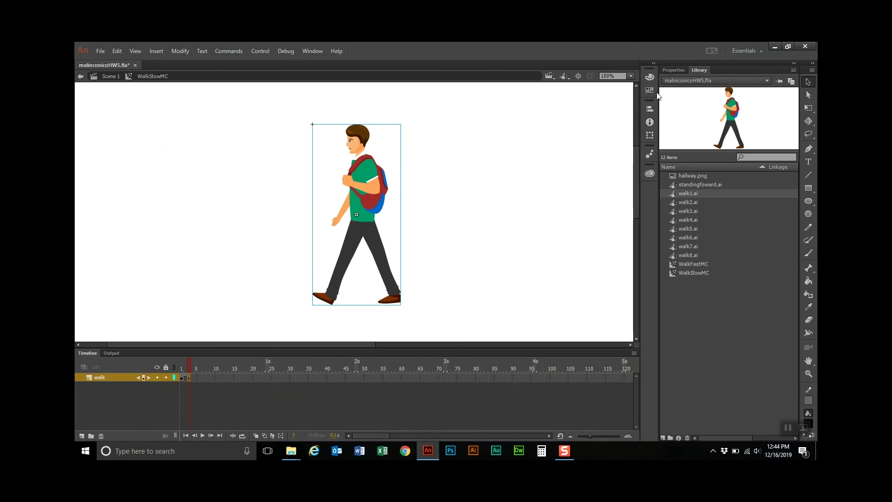
pyautogui.click(673, 70)
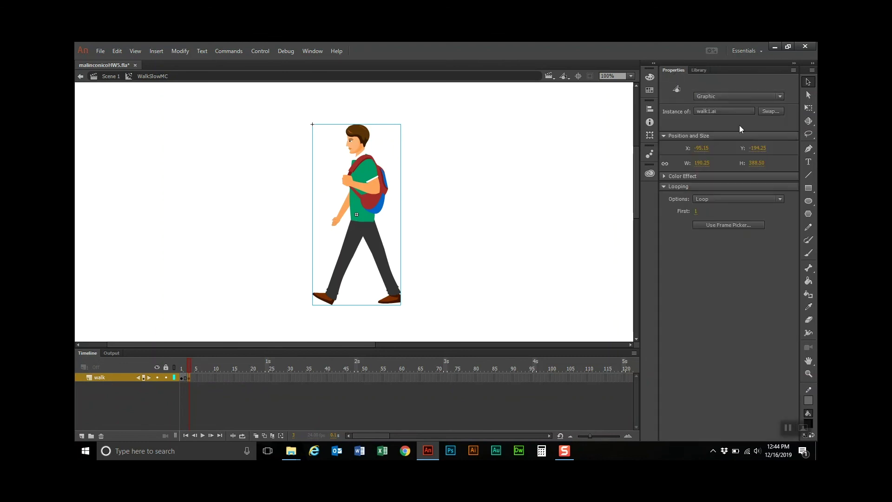
pyautogui.click(773, 109)
pyautogui.doubleClick(409, 174)
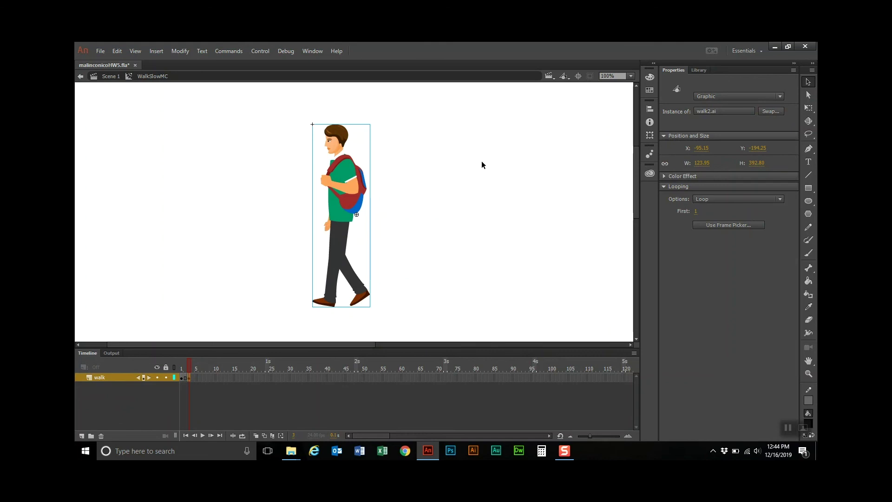
pyautogui.click(196, 378)
pyautogui.rightClick(196, 379)
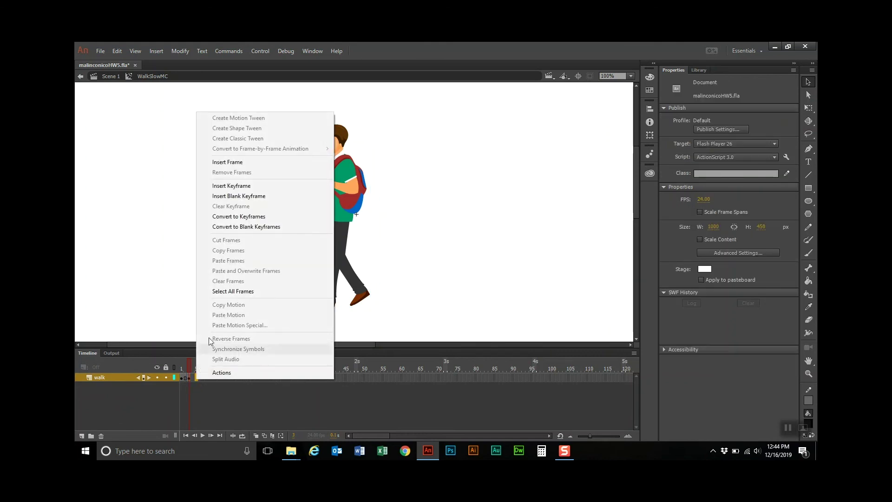
pyautogui.click(252, 185)
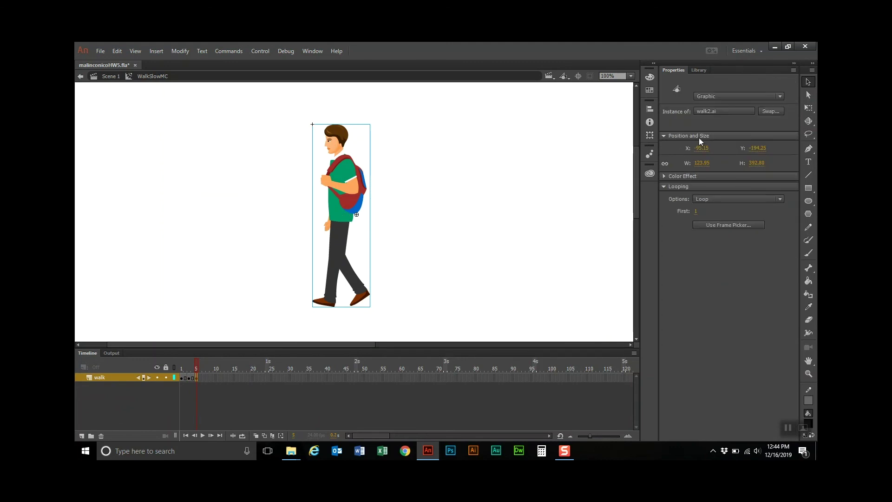
pyautogui.click(774, 110)
pyautogui.doubleClick(414, 185)
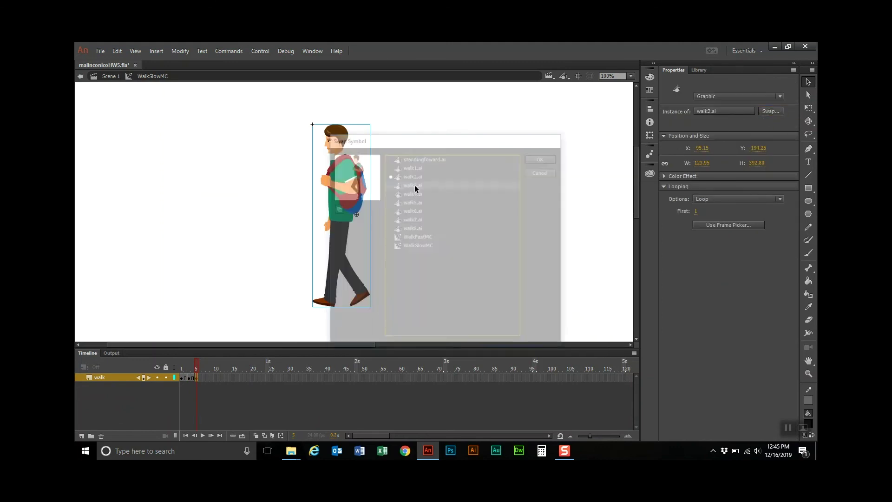
# Add keyframes at frames 7 and 9, swapping in the walk4.ai and walk5.ai poses
pyautogui.click(203, 379)
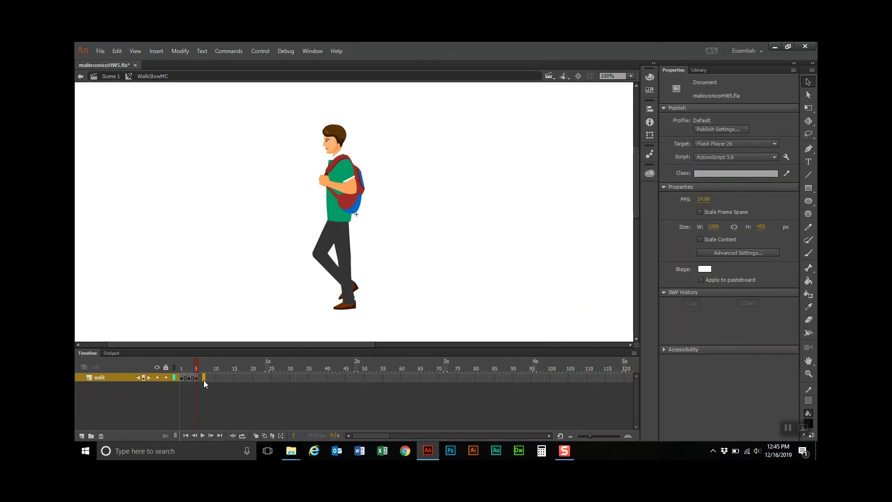
pyautogui.rightClick(203, 380)
pyautogui.click(279, 188)
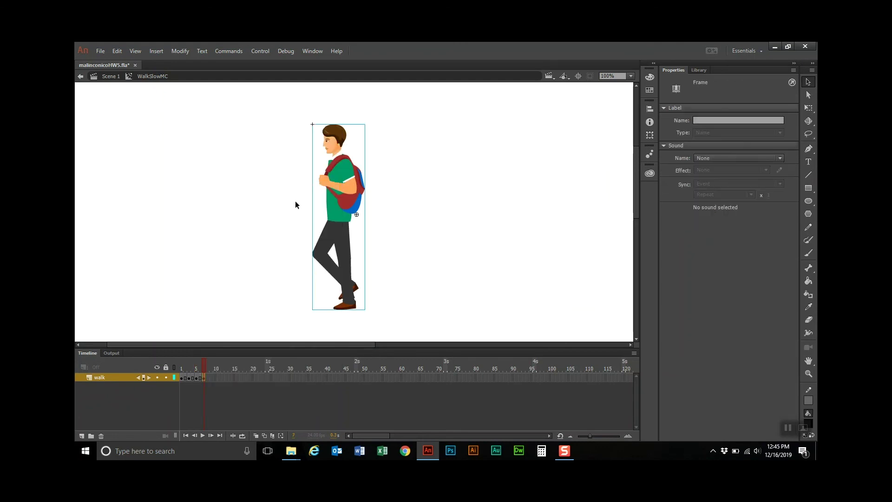
pyautogui.click(342, 218)
pyautogui.click(769, 112)
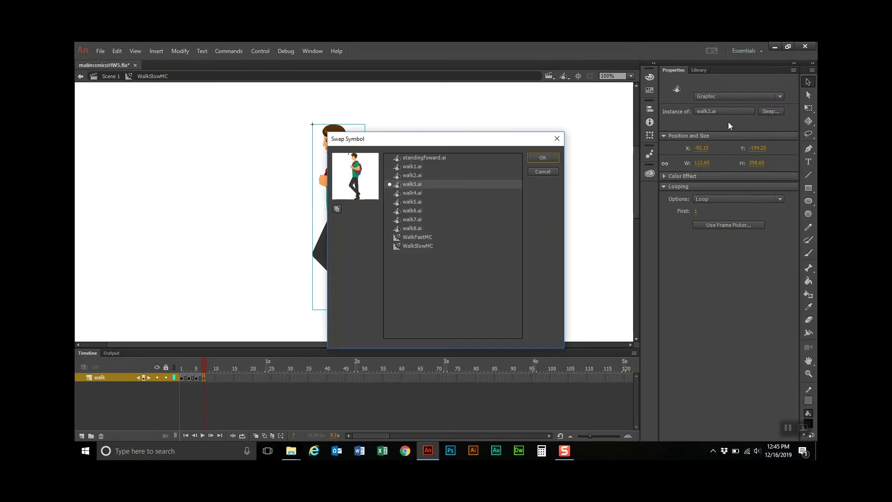
pyautogui.doubleClick(415, 194)
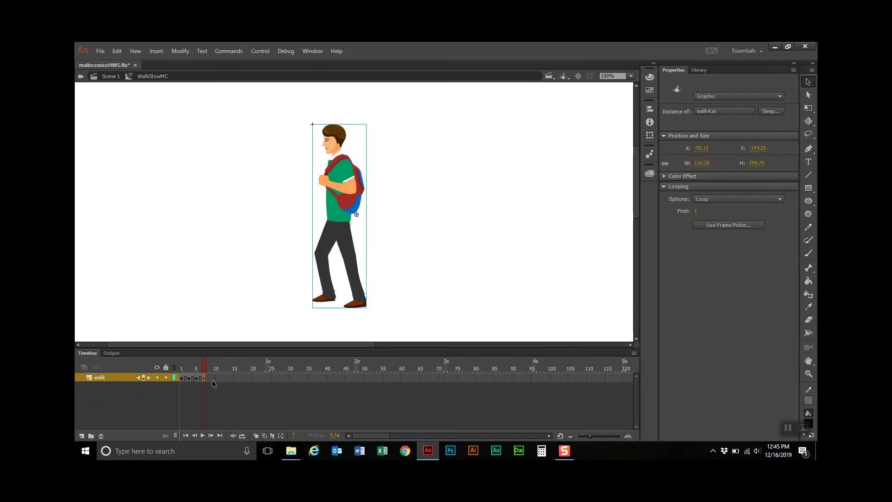
pyautogui.click(211, 380)
pyautogui.rightClick(213, 375)
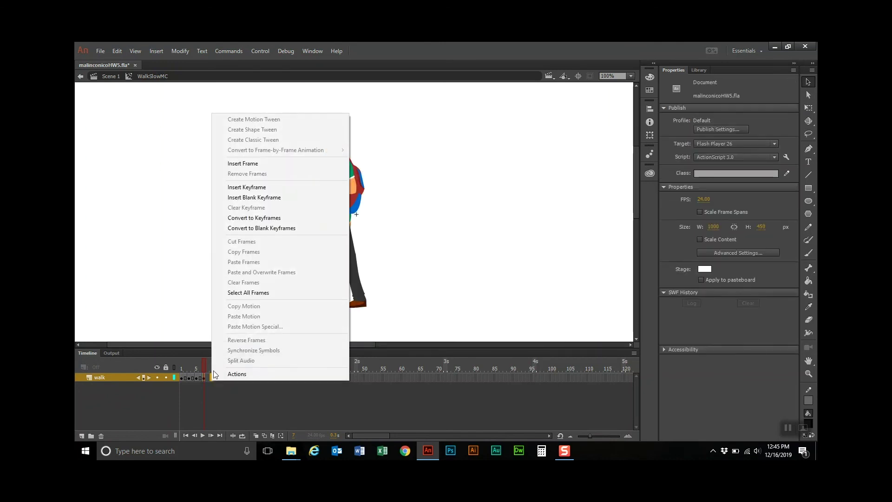
pyautogui.click(294, 187)
pyautogui.click(348, 220)
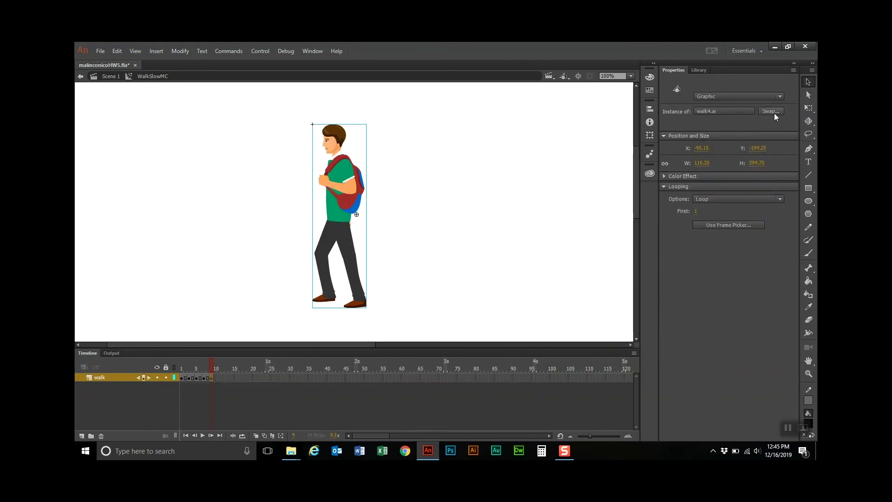
pyautogui.click(771, 111)
pyautogui.doubleClick(421, 202)
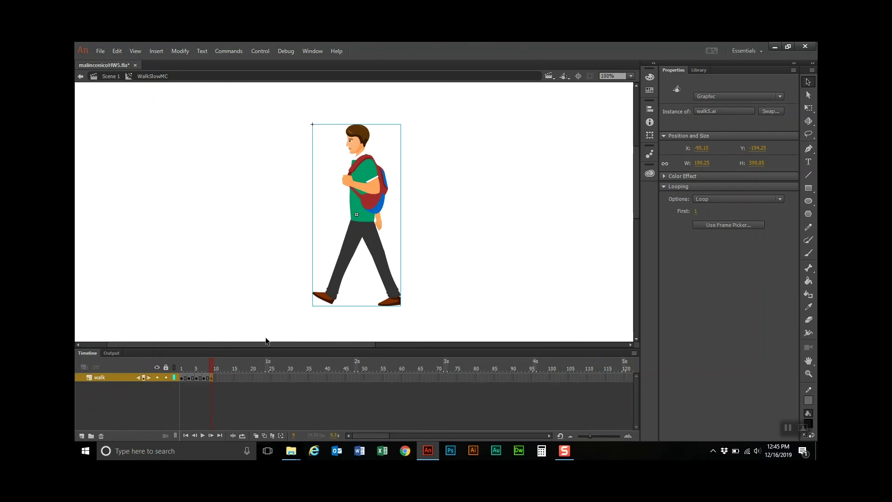
# Add keyframes at frames 11 and 13, swapping in the walk6.ai and walk7.ai poses
pyautogui.rightClick(219, 379)
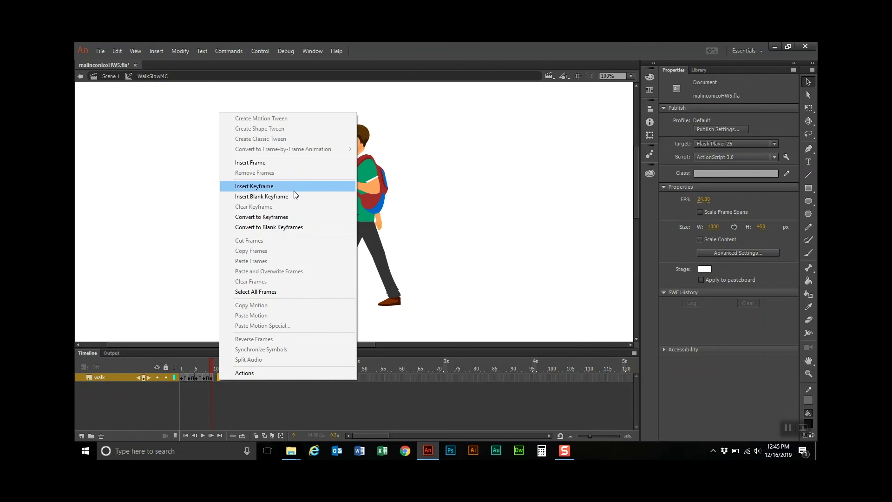
pyautogui.click(293, 190)
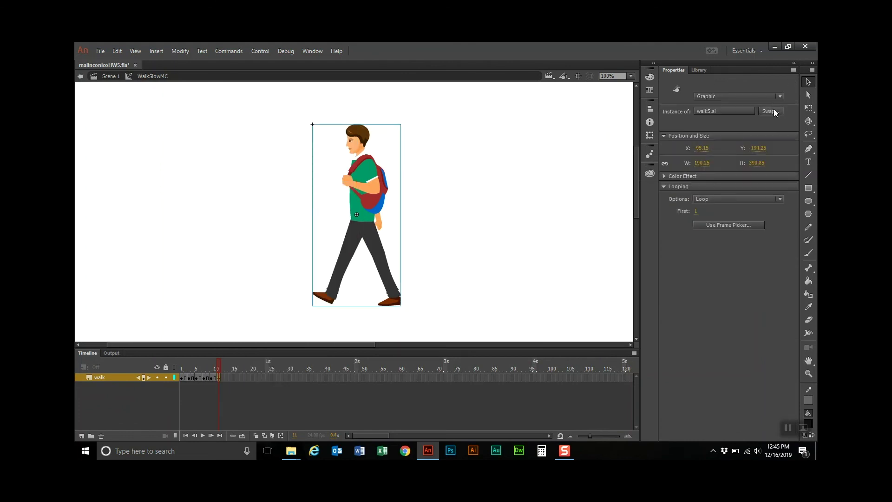
pyautogui.click(773, 111)
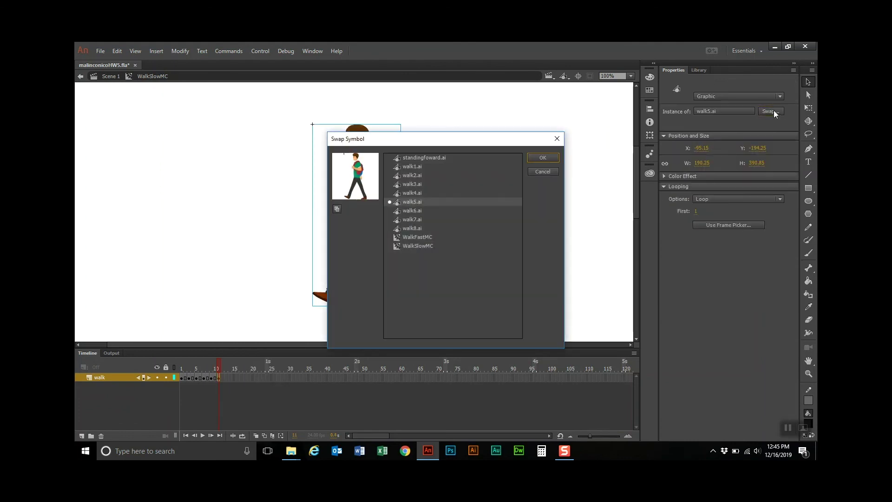
pyautogui.doubleClick(403, 212)
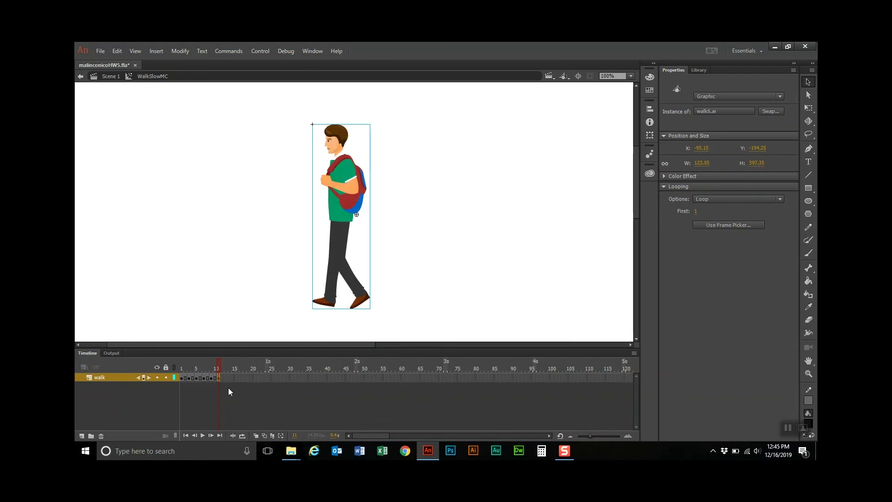
pyautogui.click(225, 378)
pyautogui.rightClick(225, 378)
pyautogui.click(269, 187)
pyautogui.click(771, 112)
pyautogui.doubleClick(418, 219)
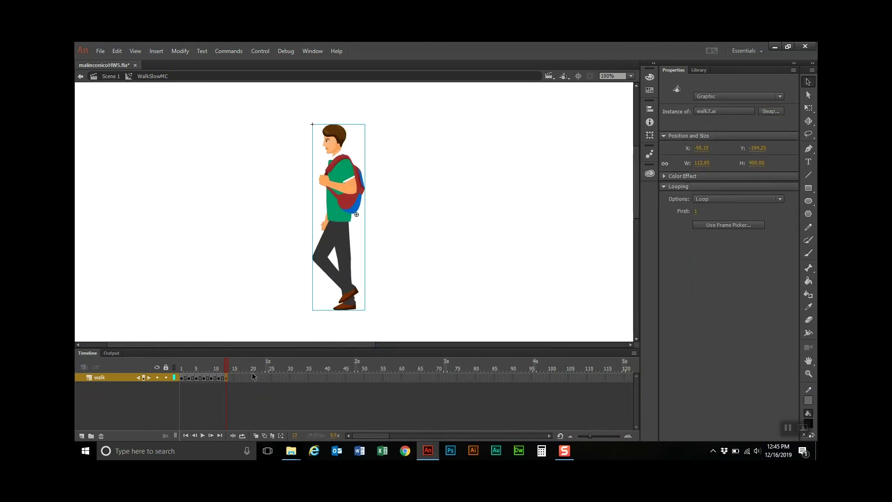
# Keyframe frame 15 with walk8.ai, extend the layer to frame 16, and enable looping
pyautogui.click(233, 378)
pyautogui.rightClick(233, 380)
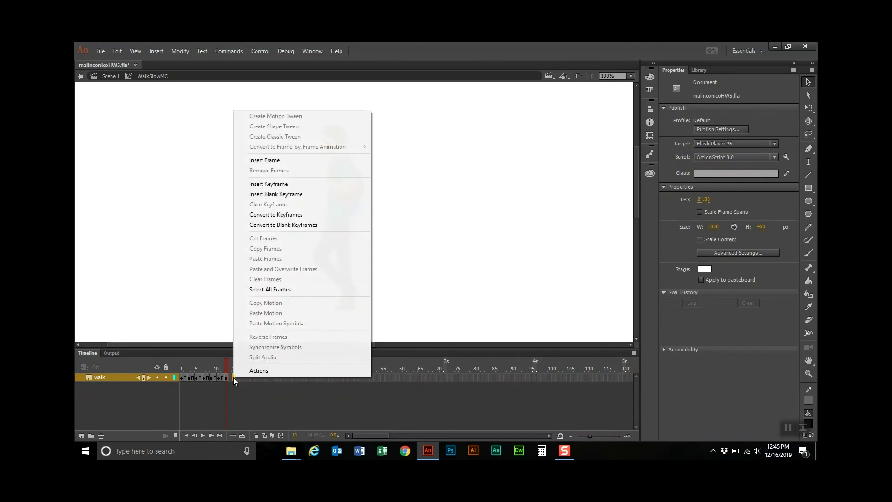
pyautogui.click(279, 182)
pyautogui.click(328, 228)
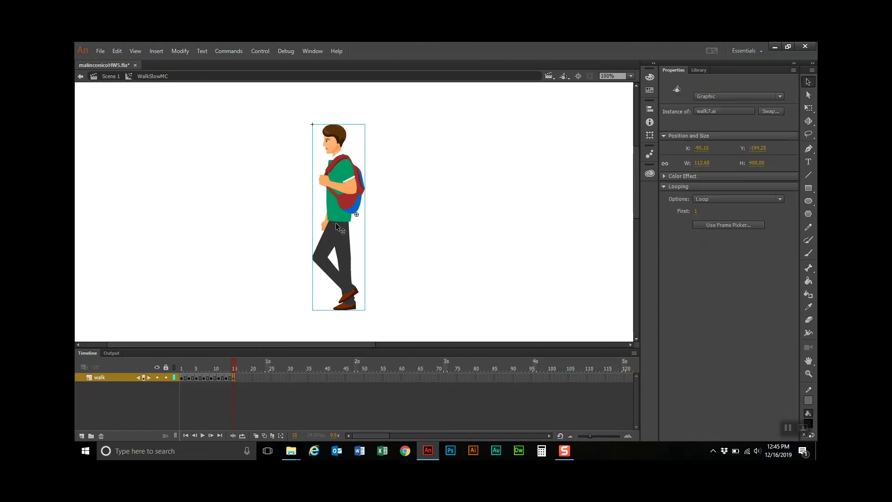
pyautogui.click(767, 112)
pyautogui.doubleClick(423, 228)
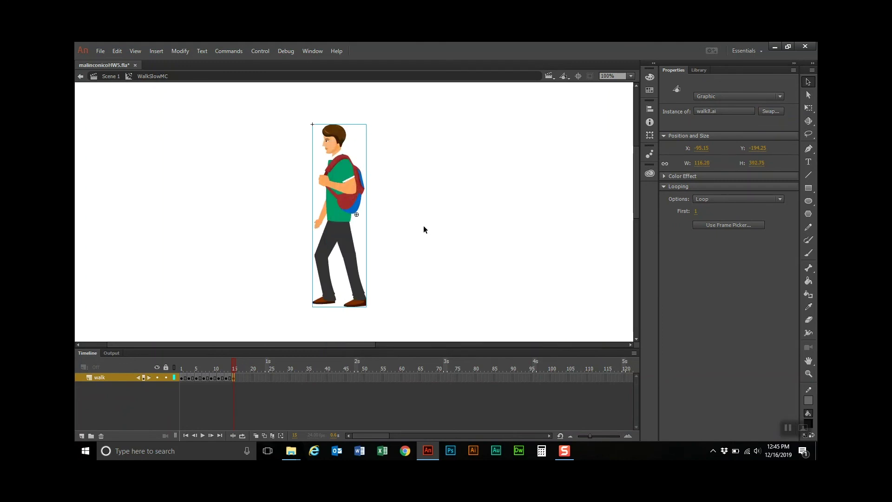
pyautogui.click(237, 380)
pyautogui.rightClick(238, 380)
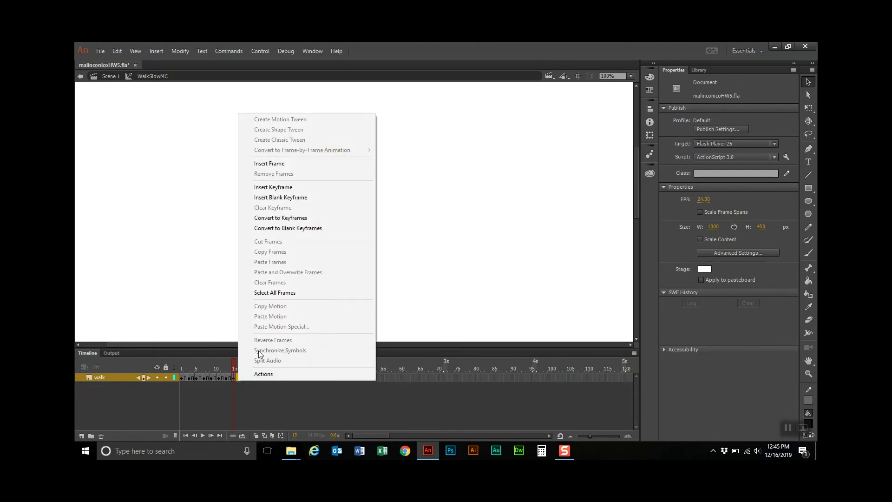
pyautogui.click(305, 165)
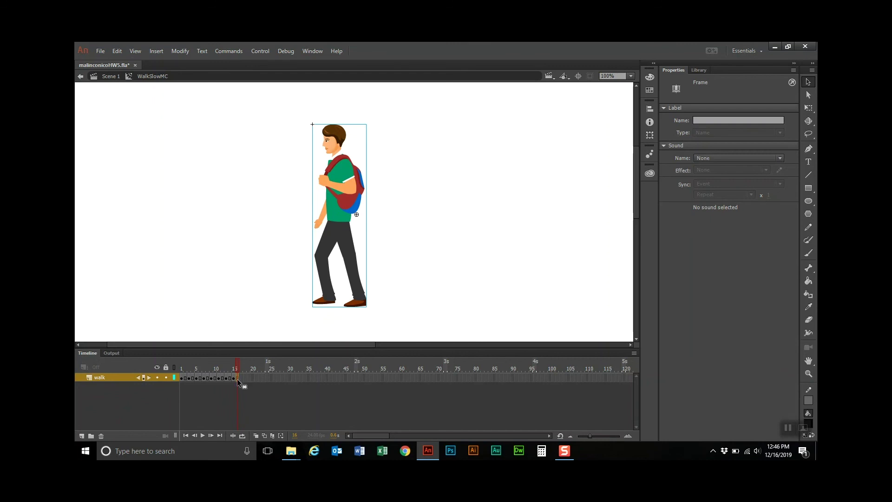
pyautogui.click(242, 436)
# Start the loop range at frame 1 and preview the walk cycle playing
pyautogui.moveTo(210, 366); pyautogui.dragTo(169, 367)
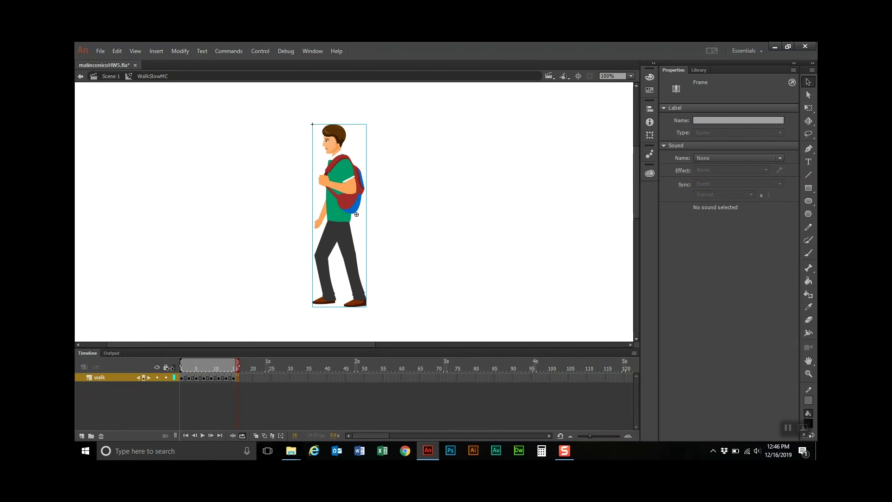
pyautogui.click(202, 436)
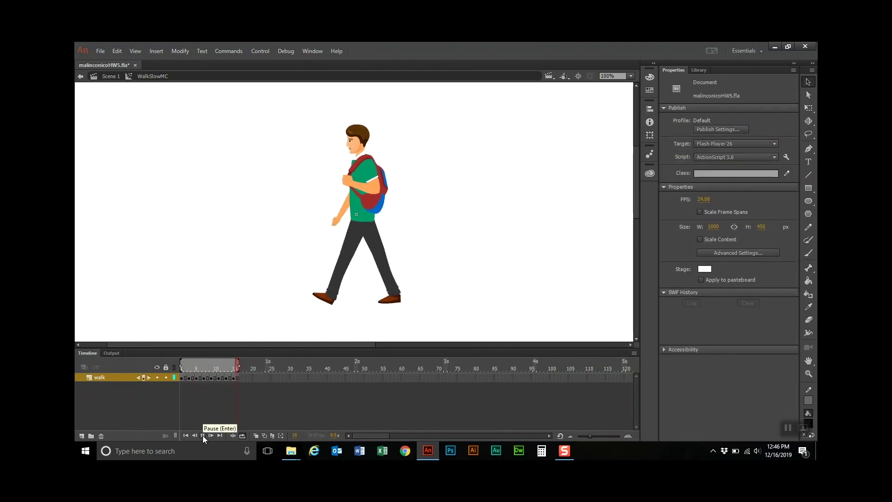
pyautogui.click(242, 436)
# Check onion skins back to frame 1, then display the frame 3 walk pose
pyautogui.click(255, 433)
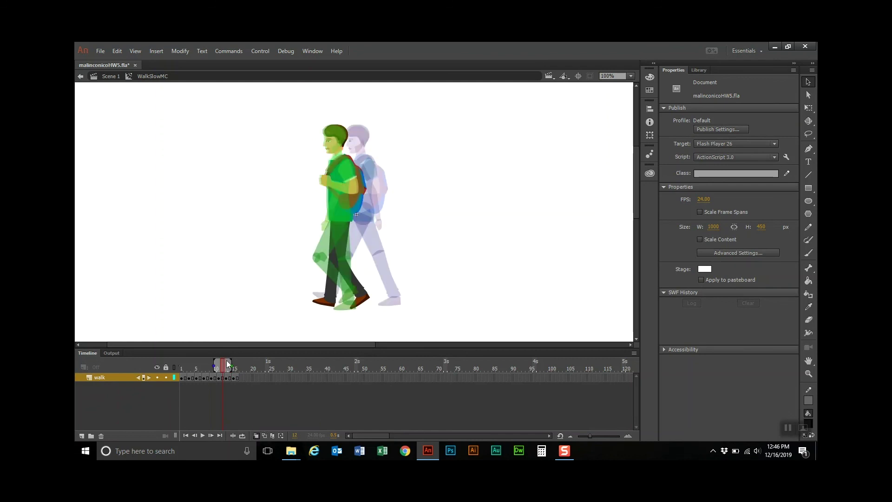
pyautogui.moveTo(215, 363); pyautogui.dragTo(180, 364)
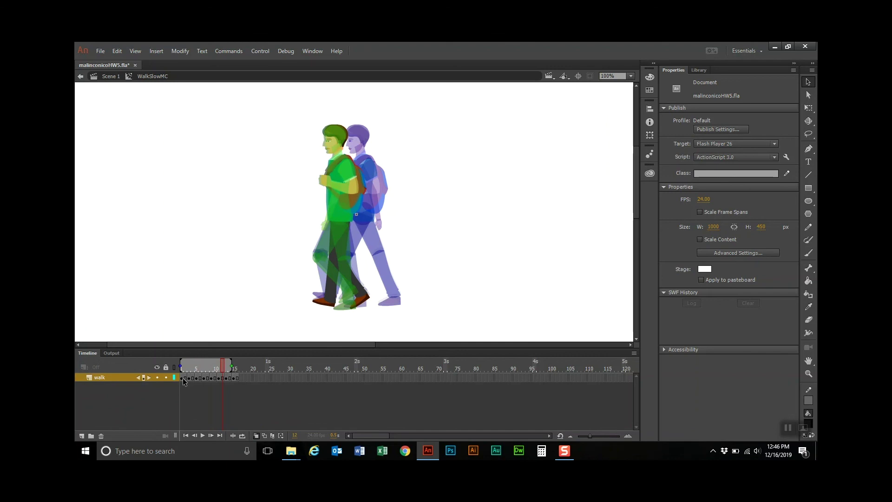
pyautogui.click(181, 378)
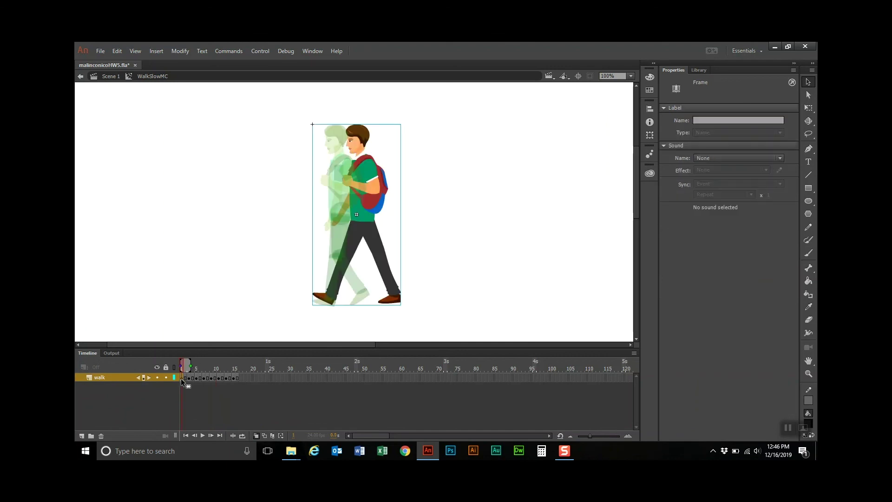
pyautogui.click(256, 436)
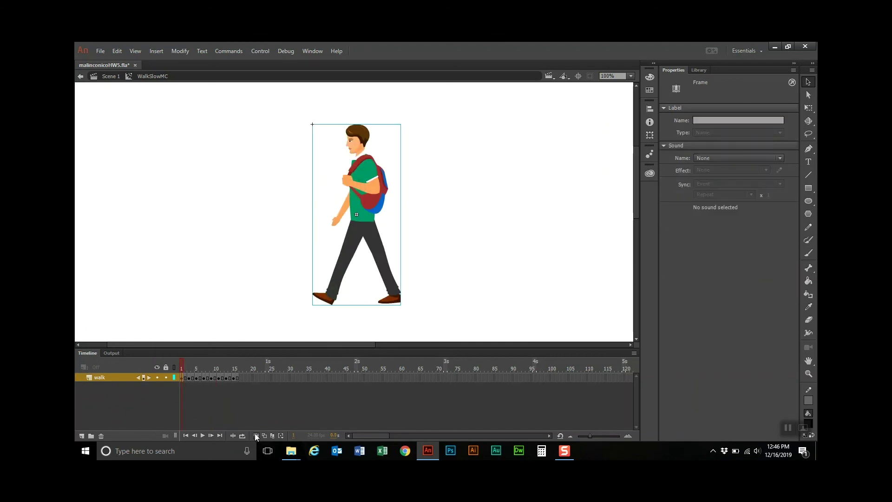
pyautogui.click(189, 377)
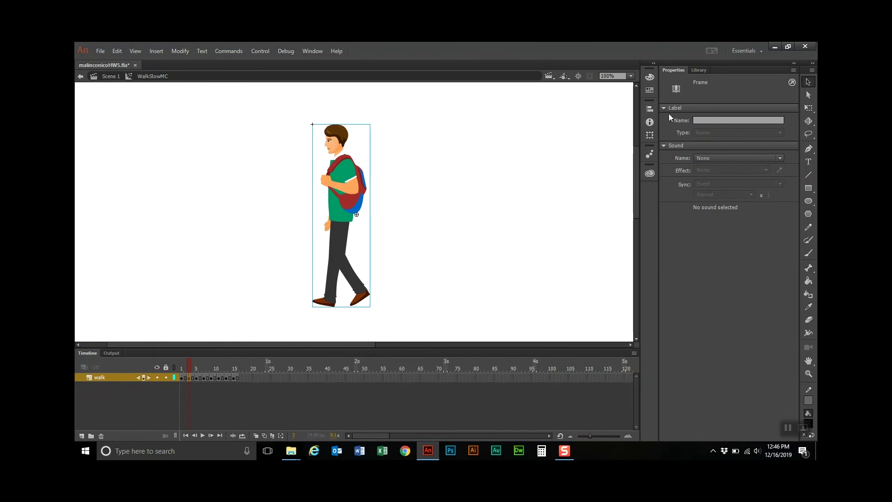
# Centre the figures on frames 3, 5 and 7 horizontally and vertically on the stage
pyautogui.click(650, 109)
pyautogui.click(568, 124)
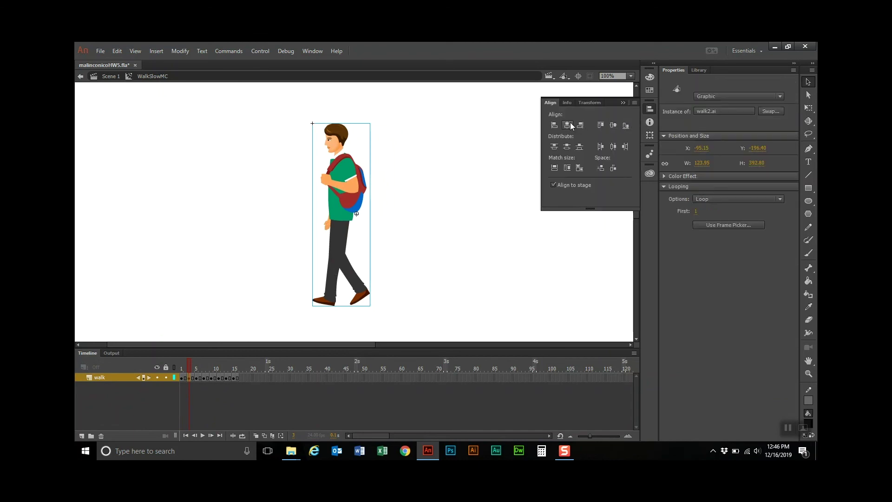
pyautogui.click(568, 125)
pyautogui.click(194, 378)
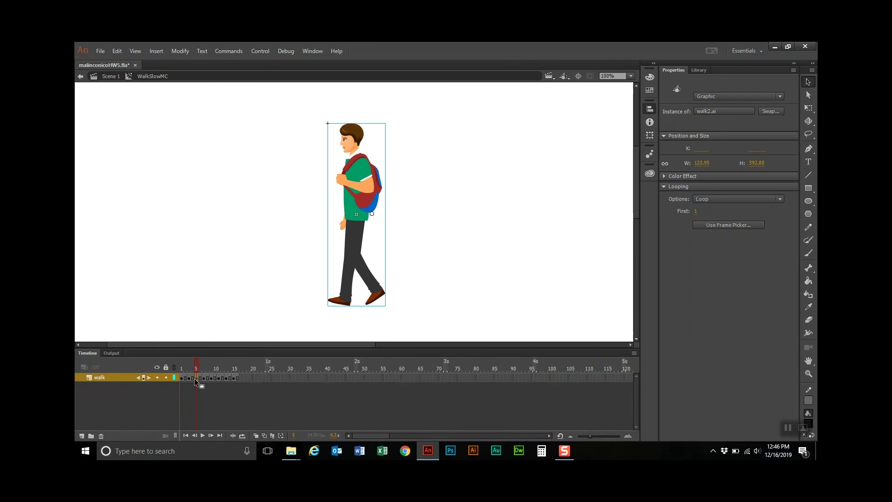
pyautogui.click(348, 213)
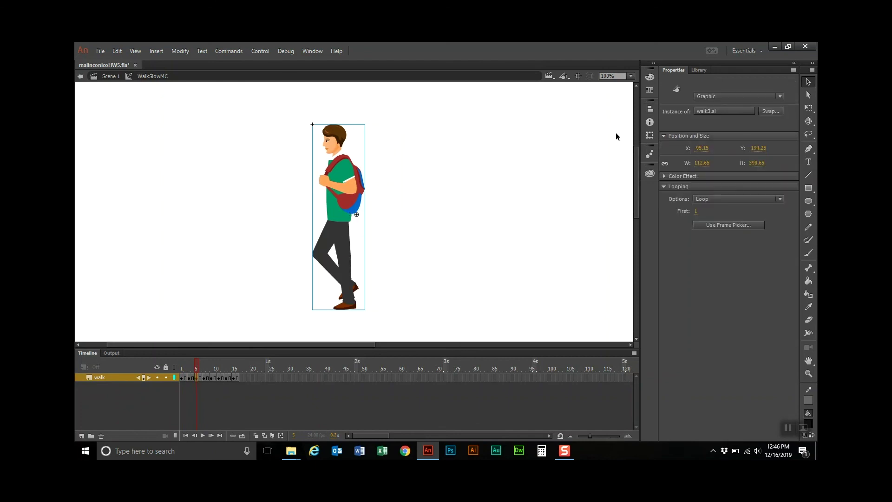
pyautogui.click(650, 109)
pyautogui.click(582, 124)
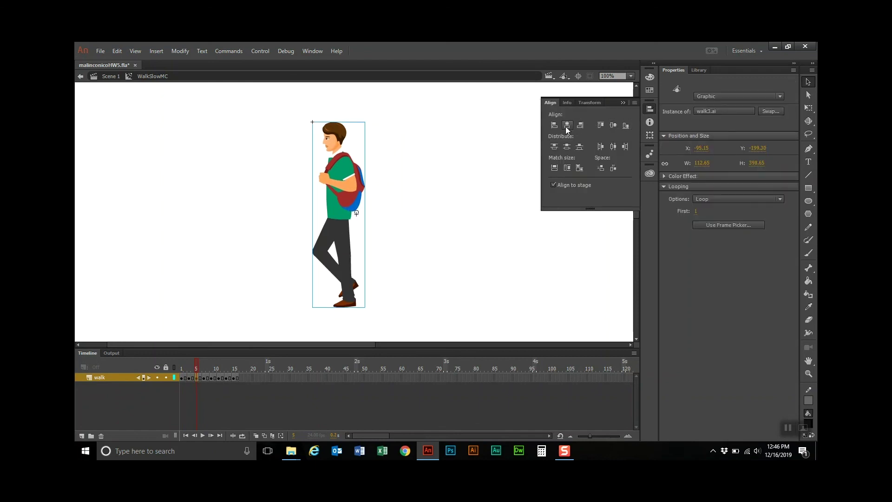
pyautogui.click(566, 125)
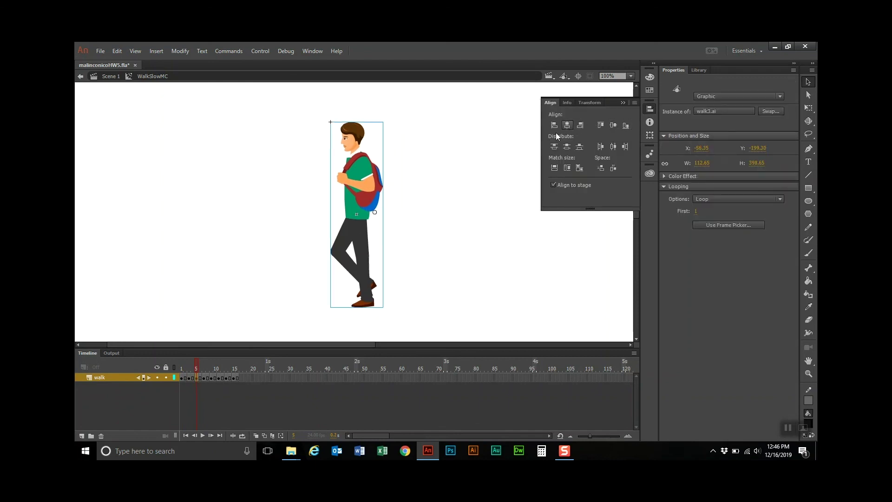
pyautogui.click(205, 379)
pyautogui.click(354, 215)
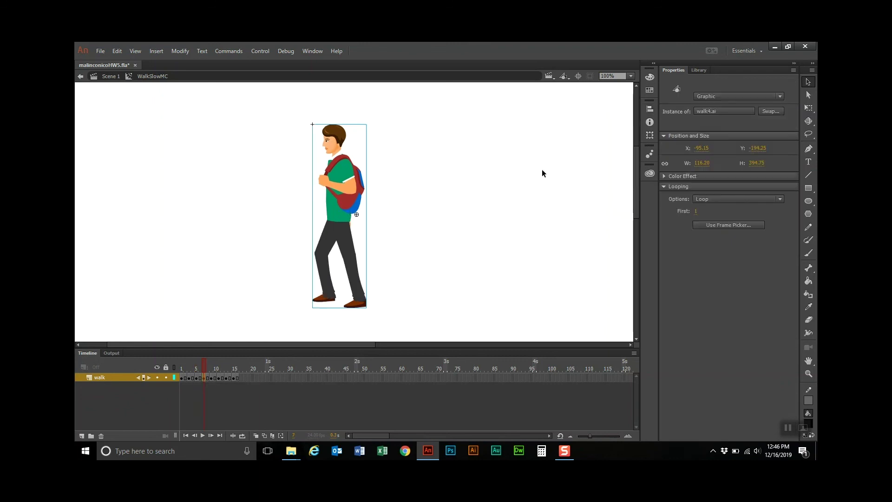
pyautogui.click(650, 109)
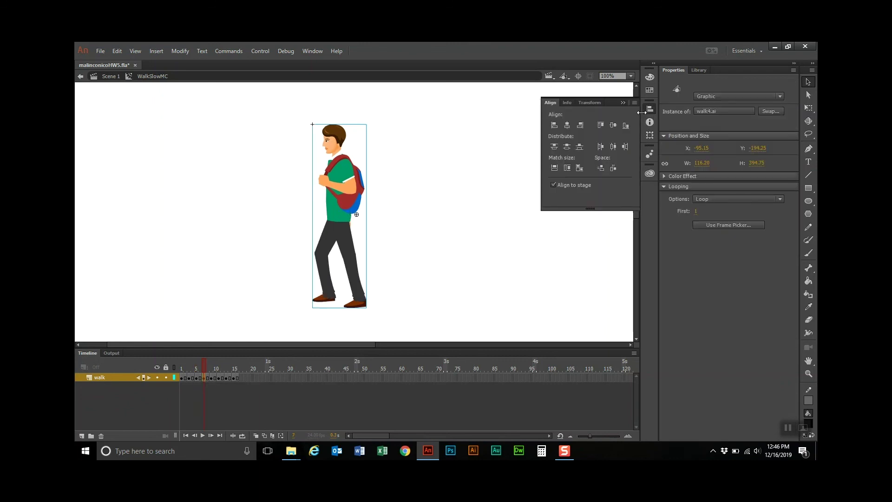
pyautogui.click(612, 125)
pyautogui.click(566, 125)
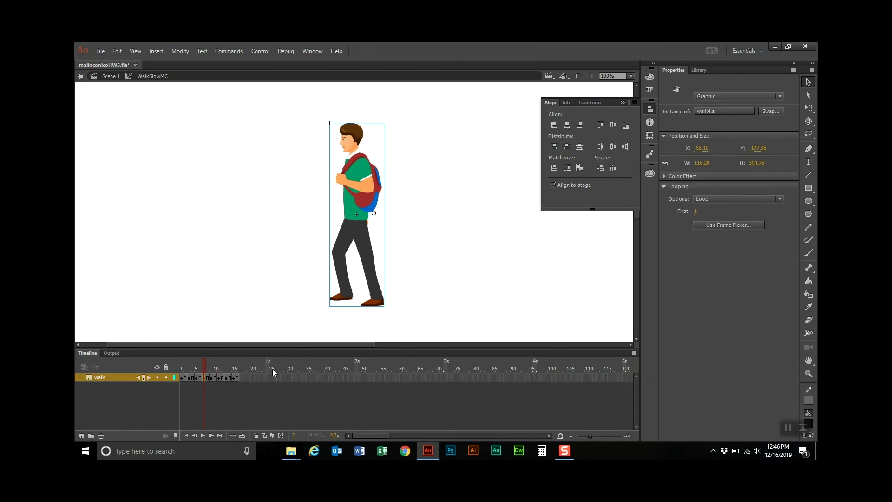
# Centre the figures on frames 9, 11 and 13 on the stage
pyautogui.click(212, 377)
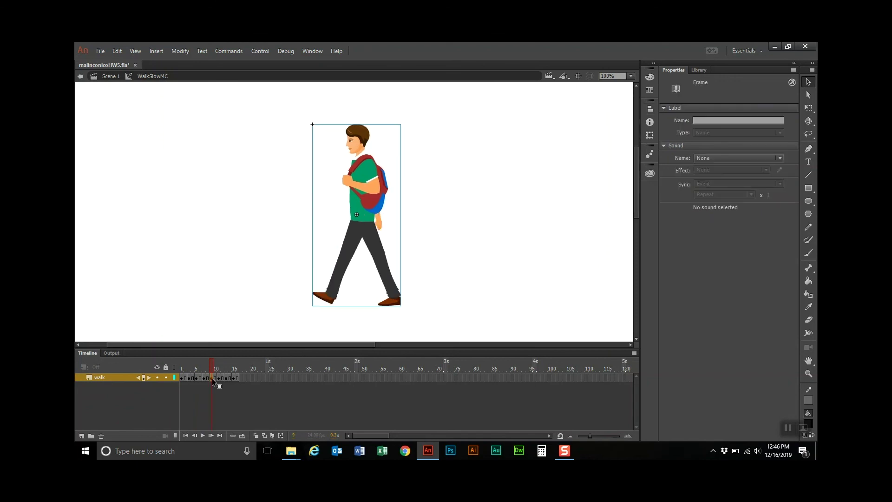
pyautogui.click(650, 109)
pyautogui.click(613, 124)
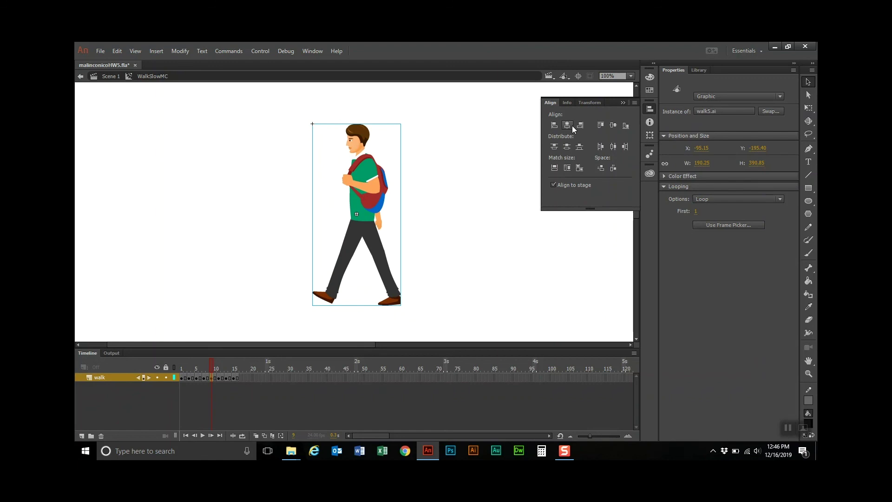
pyautogui.click(219, 378)
pyautogui.click(650, 109)
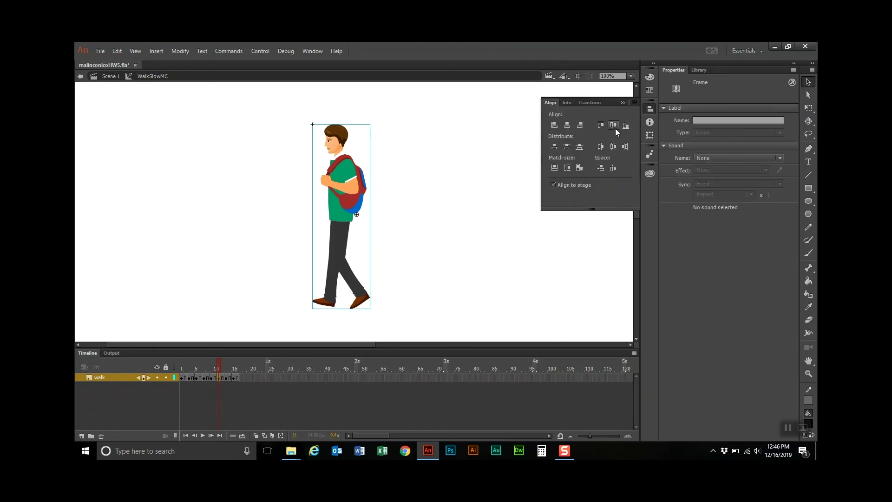
pyautogui.click(614, 125)
pyautogui.click(567, 125)
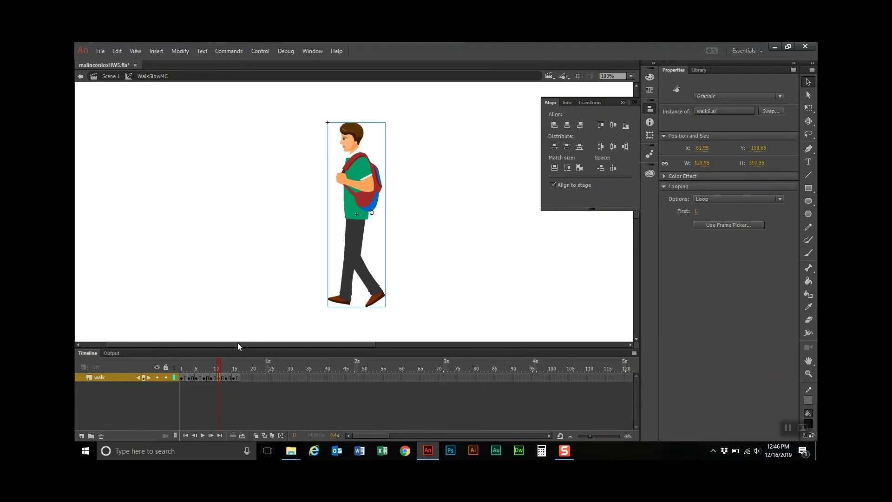
pyautogui.click(226, 377)
pyautogui.click(650, 109)
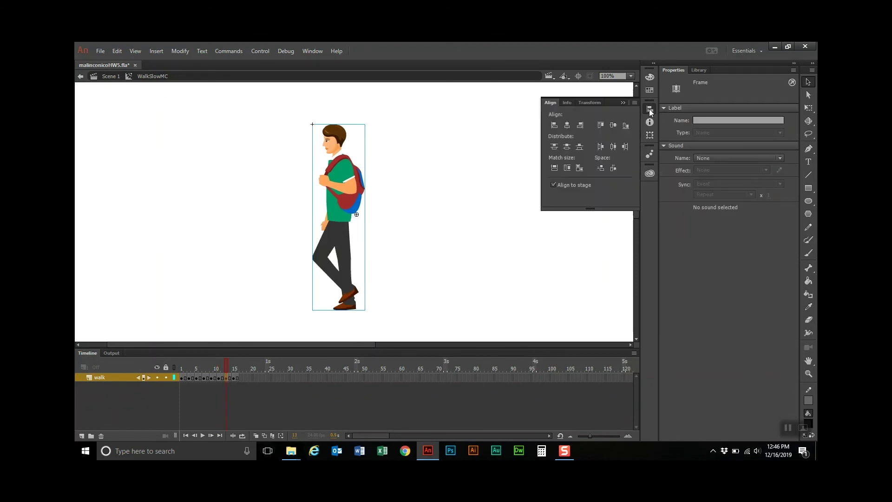
pyautogui.click(614, 125)
pyautogui.click(571, 126)
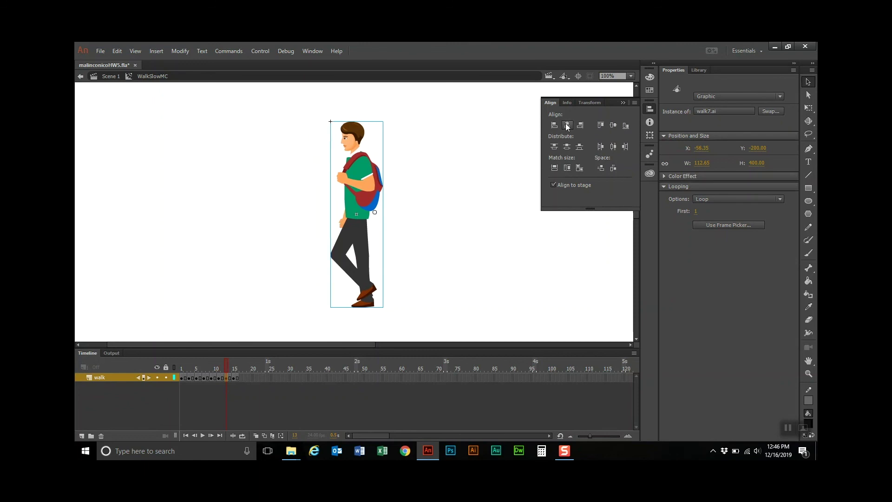
# Centre the walk8 figure on frame 15 and loop playback over frames 1–15
pyautogui.click(232, 378)
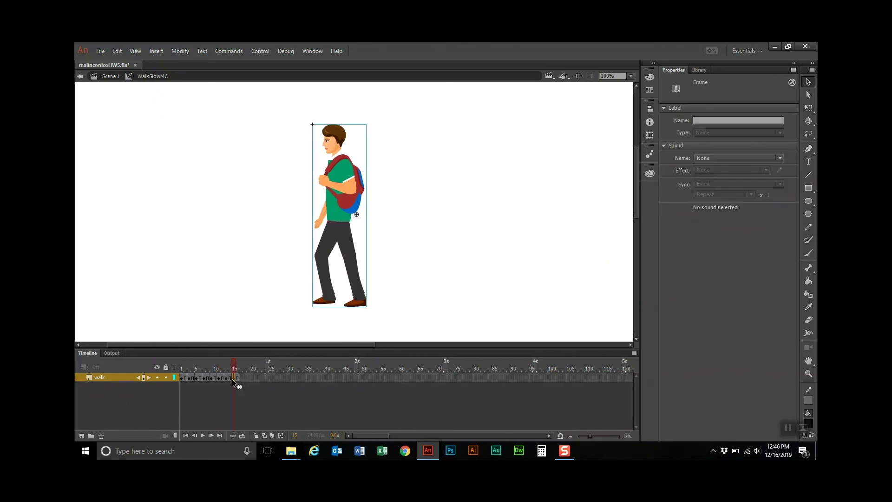
pyautogui.click(335, 240)
pyautogui.click(649, 109)
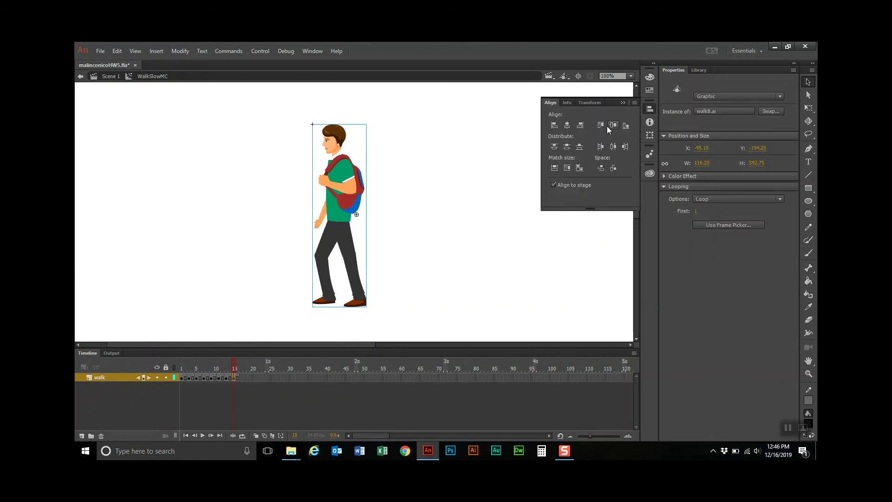
pyautogui.click(614, 125)
pyautogui.click(568, 125)
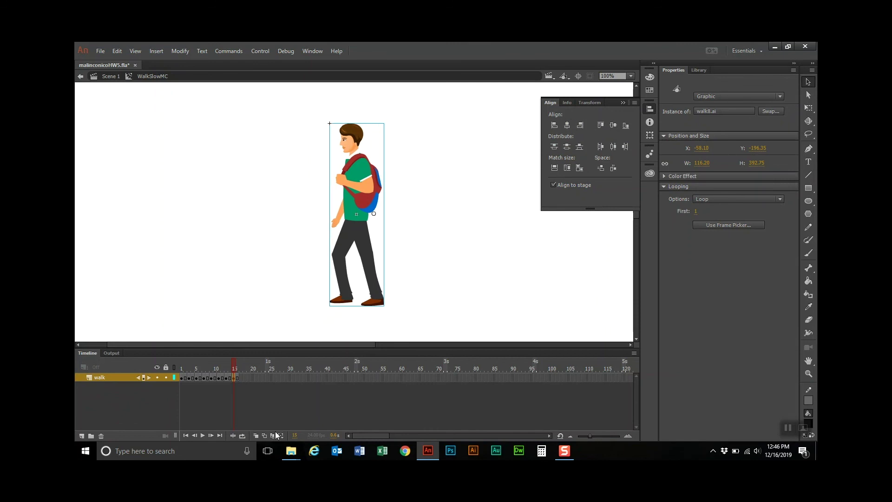
pyautogui.click(242, 436)
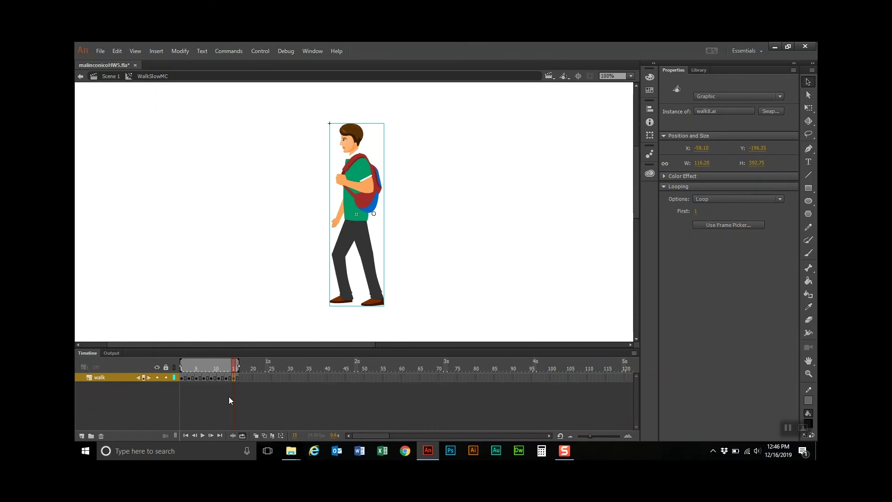
# Preview the walk cycle, then show onion skins spanning frames 1–16
pyautogui.click(203, 435)
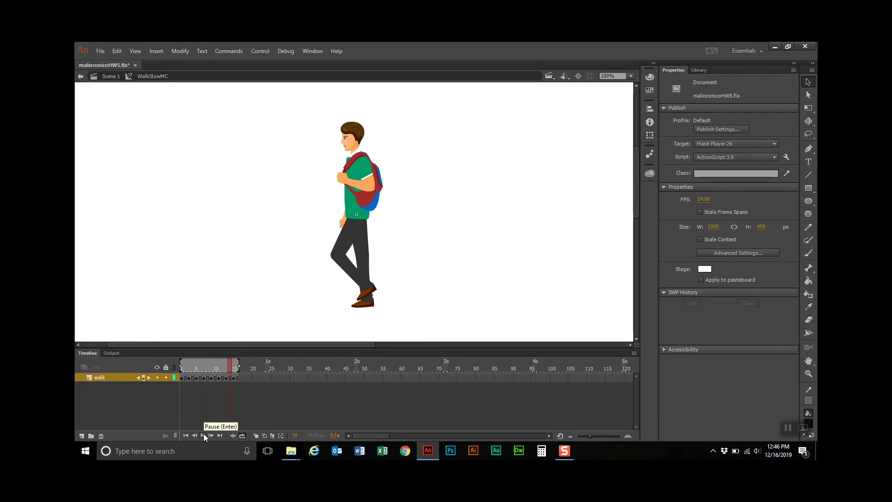
pyautogui.click(202, 435)
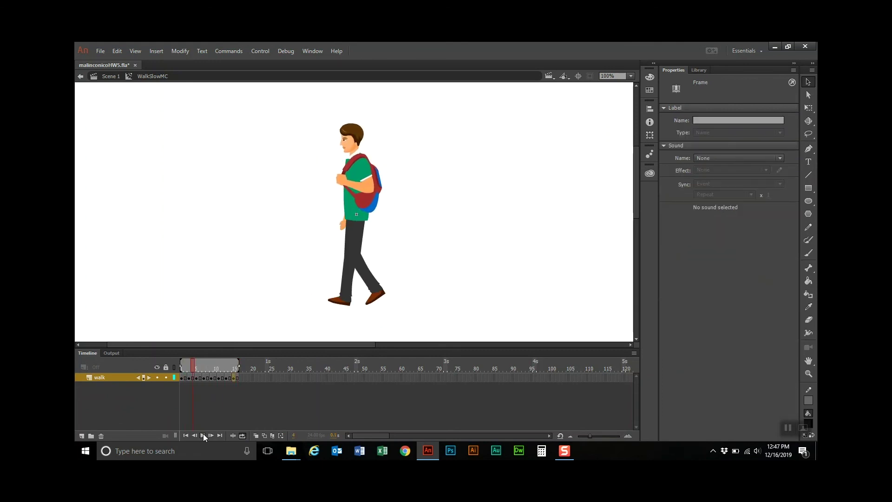
pyautogui.click(242, 435)
pyautogui.click(255, 435)
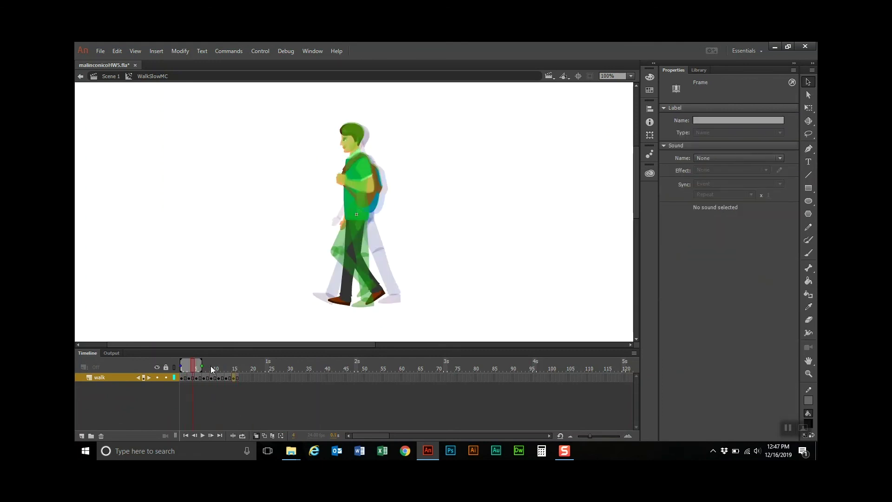
pyautogui.moveTo(202, 366); pyautogui.dragTo(242, 367)
# Nudge the frame 1 figure left twice and the frame 7 figure slightly right
pyautogui.click(182, 378)
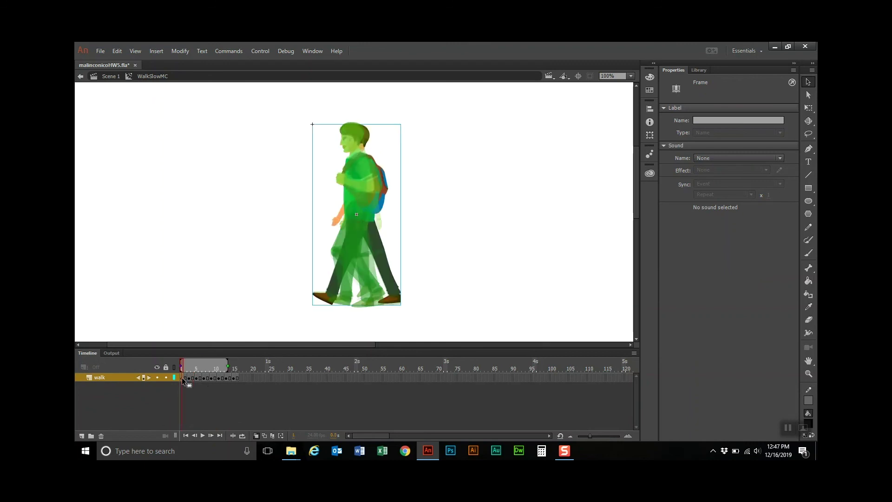
pyautogui.press('Left')
pyautogui.press('Left')
pyautogui.press('Left')
pyautogui.press('Left')
pyautogui.press('Left')
pyautogui.press('Left')
pyautogui.press('Left')
pyautogui.press('Left')
pyautogui.press('Left')
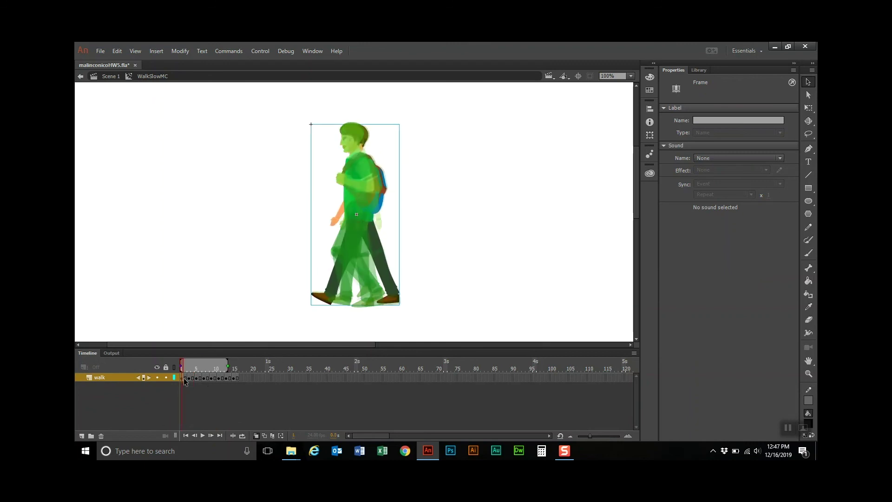
pyautogui.press('Left')
pyautogui.press('Left')
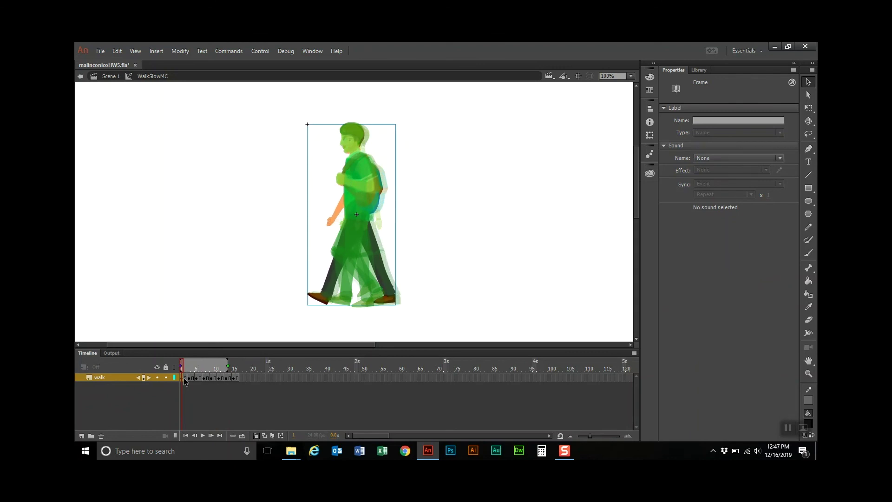
pyautogui.click(191, 377)
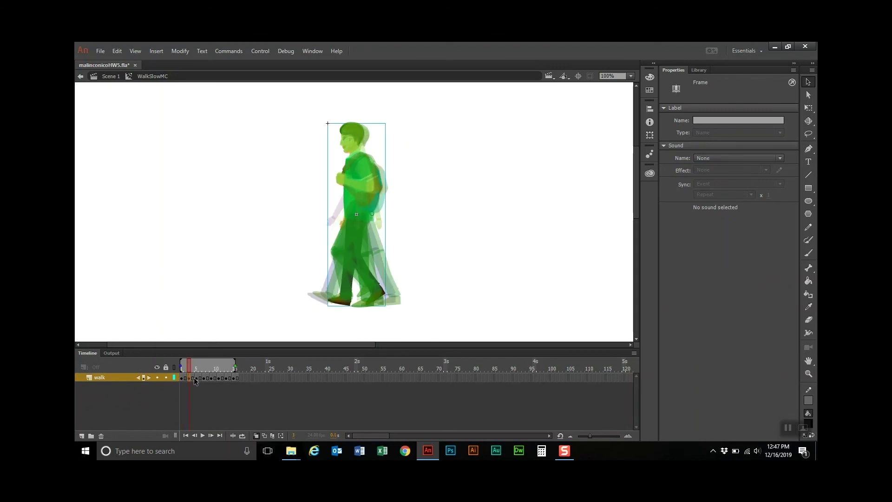
pyautogui.click(197, 377)
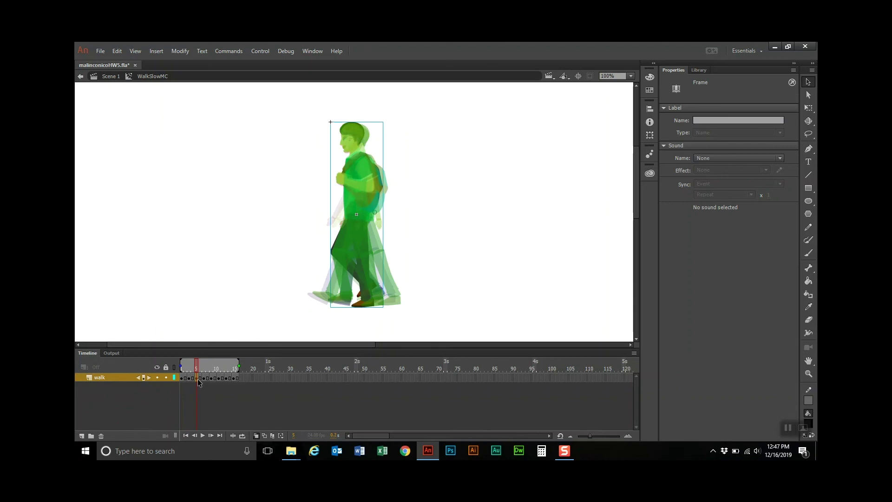
pyautogui.click(205, 378)
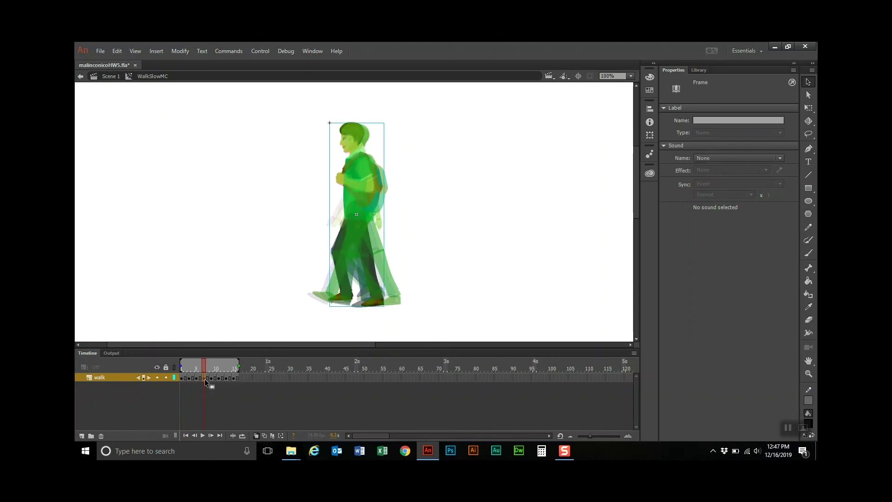
pyautogui.press('Right')
pyautogui.press('Right')
pyautogui.press('Right')
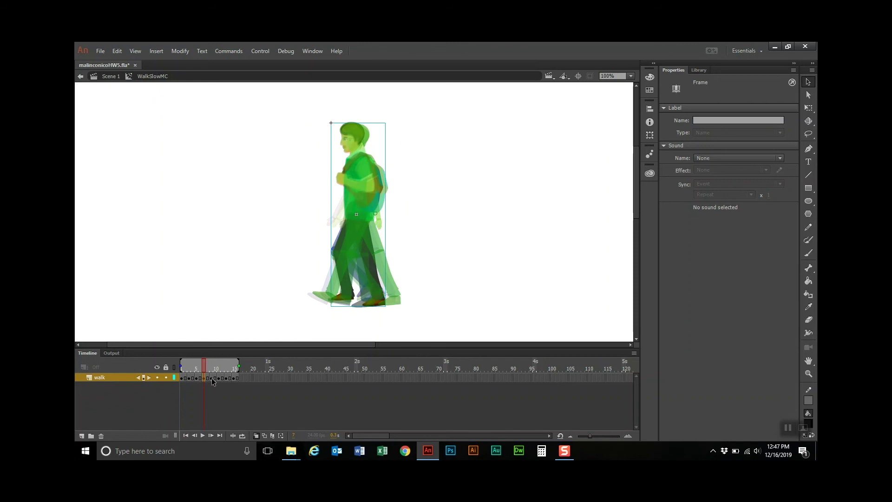
# Adjust the frame 9 figure and nudge the frame 15 figure slightly right
pyautogui.click(211, 377)
pyautogui.press('Left')
pyautogui.press('Left')
pyautogui.press('Left')
pyautogui.press('Left')
pyautogui.press('Left')
pyautogui.press('Left')
pyautogui.press('Left')
pyautogui.press('Left')
pyautogui.press('Left')
pyautogui.press('Left')
pyautogui.press('Left')
pyautogui.press('Left')
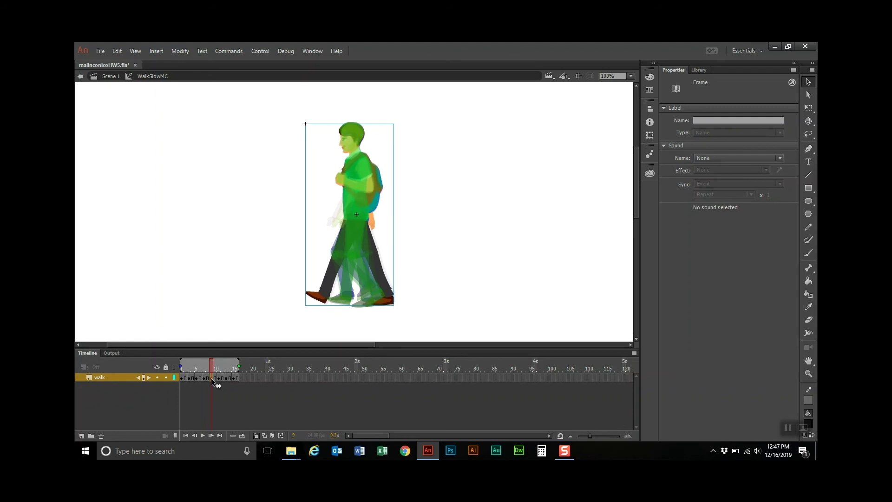
pyautogui.press('Right')
pyautogui.press('Right')
pyautogui.press('Right')
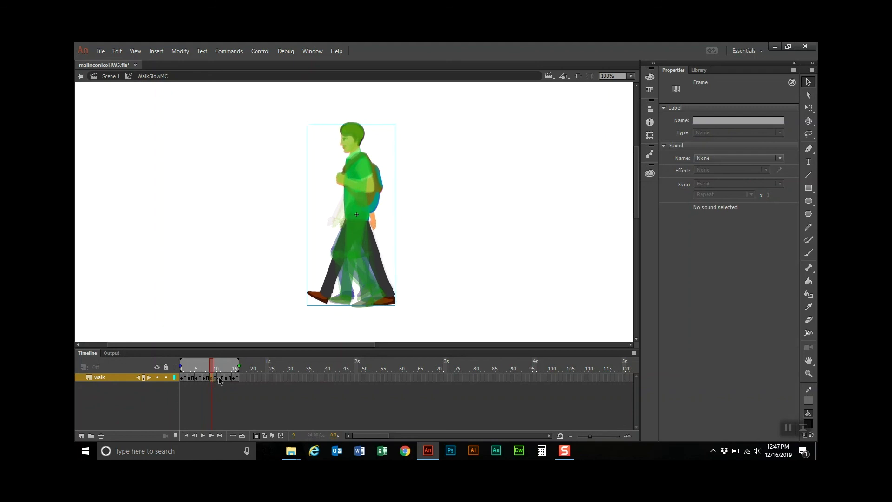
pyautogui.click(219, 378)
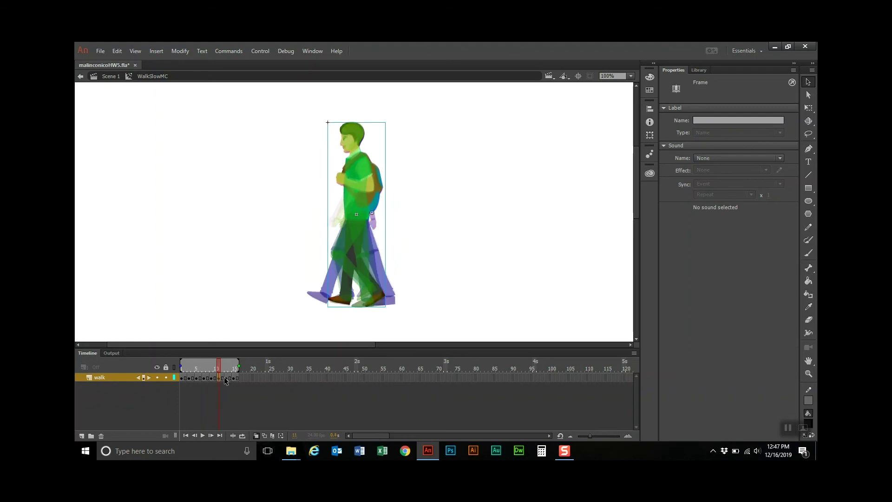
pyautogui.click(225, 378)
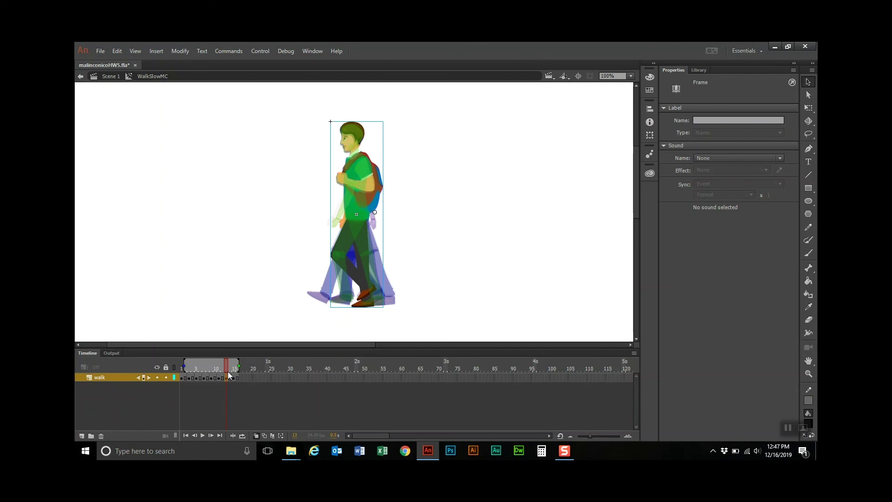
pyautogui.click(235, 377)
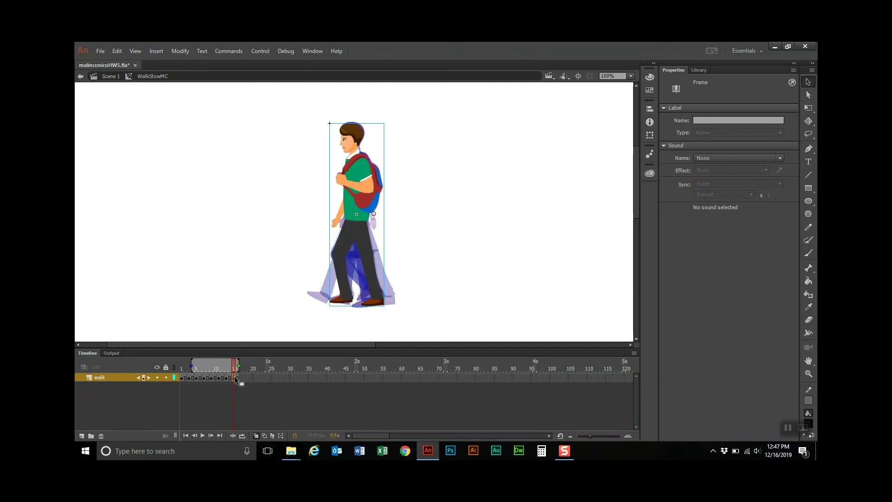
pyautogui.press('Right')
pyautogui.press('Right')
pyautogui.press('Right')
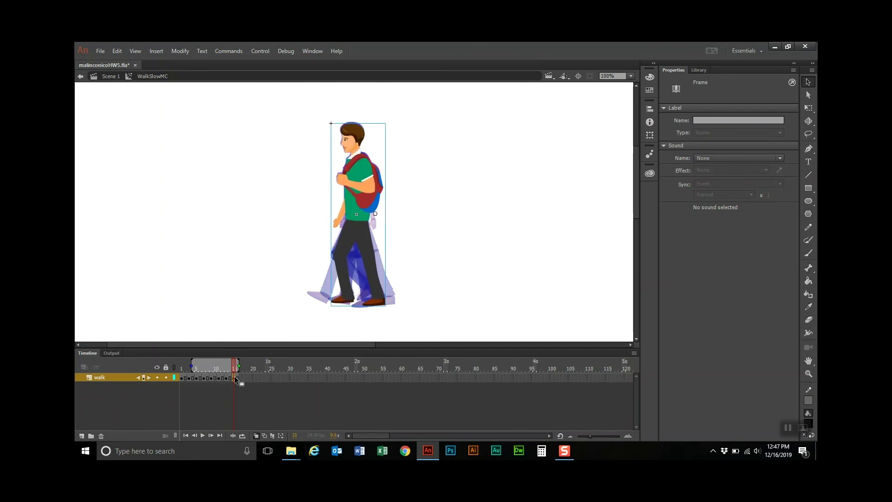
# Hide onion skins and play the walk cycle looping over frames 1–15
pyautogui.click(258, 436)
pyautogui.click(242, 436)
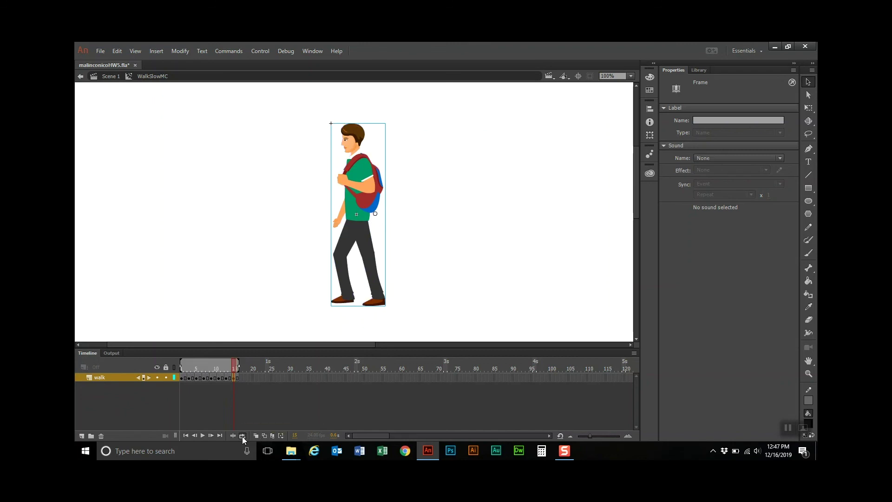
pyautogui.click(202, 436)
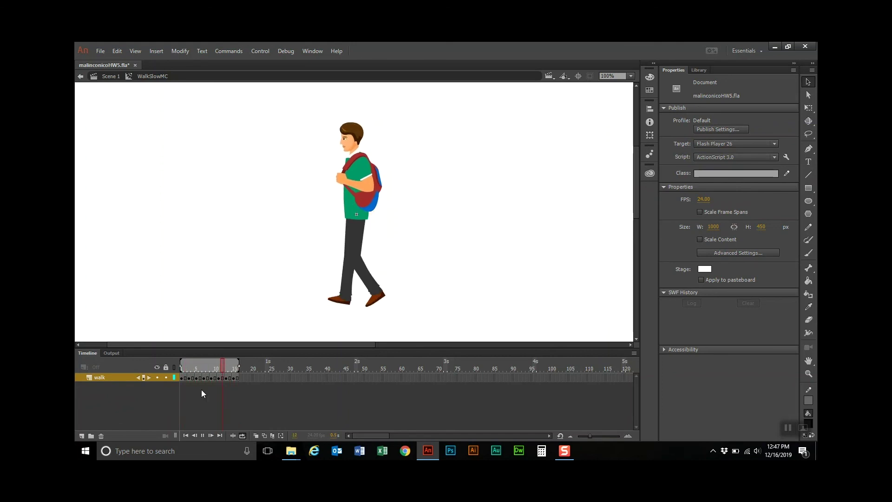
# Stop the preview, exit WalkSlowMC back to Scene 1, and save the file
pyautogui.click(202, 434)
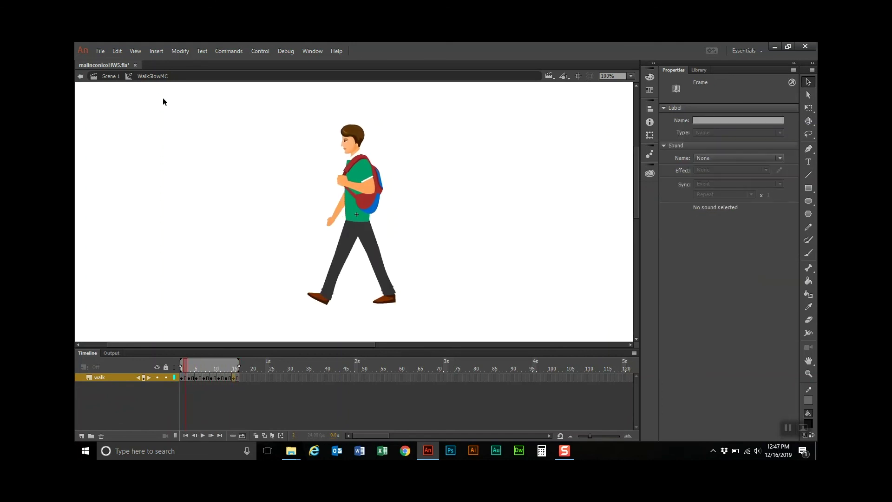
pyautogui.click(79, 78)
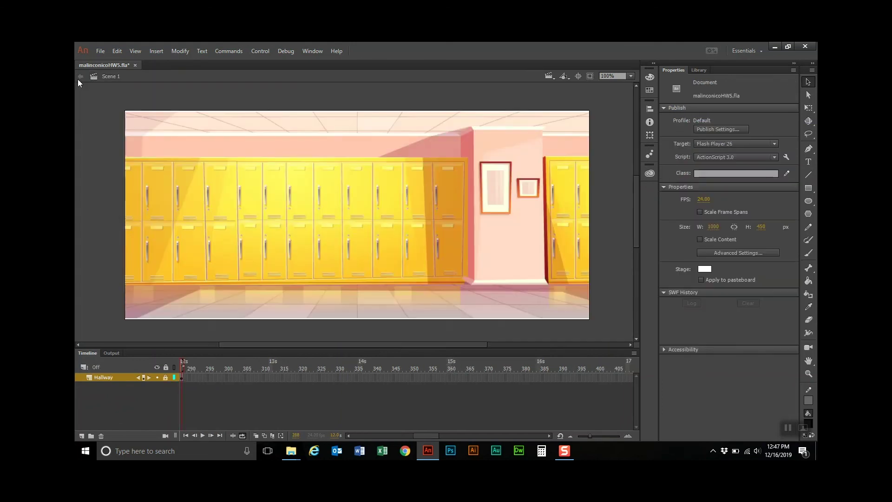
pyautogui.click(104, 50)
pyautogui.click(121, 138)
pyautogui.moveTo(423, 437); pyautogui.dragTo(352, 434)
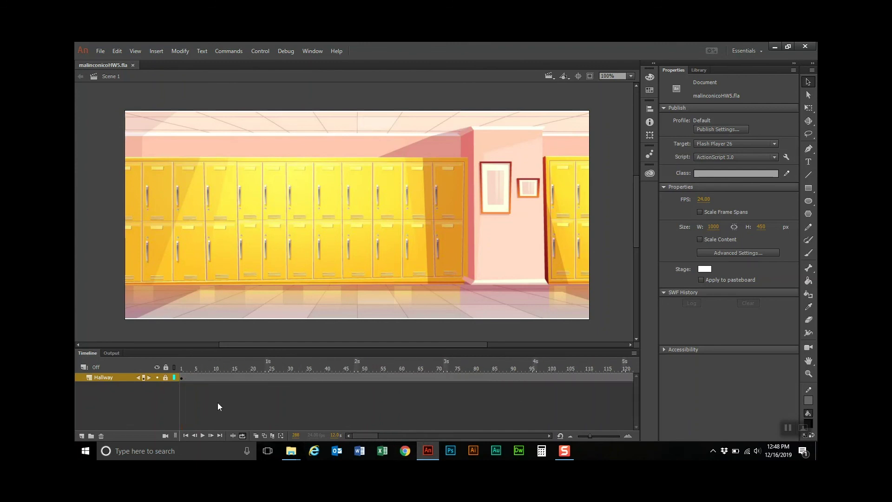
# Add a 'guywalking' layer above Hallway, show the Library, and zoom the stage to 50%
pyautogui.click(82, 436)
pyautogui.click(107, 377)
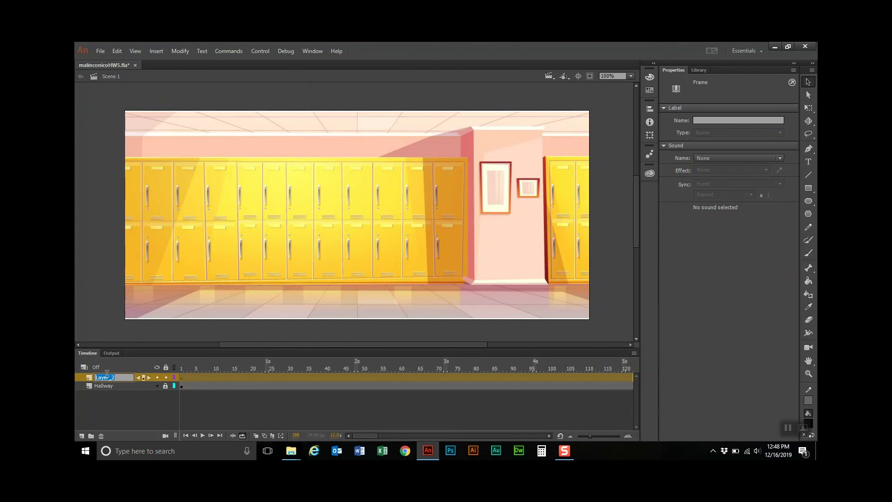
pyautogui.write('guywalking')
pyautogui.click(183, 377)
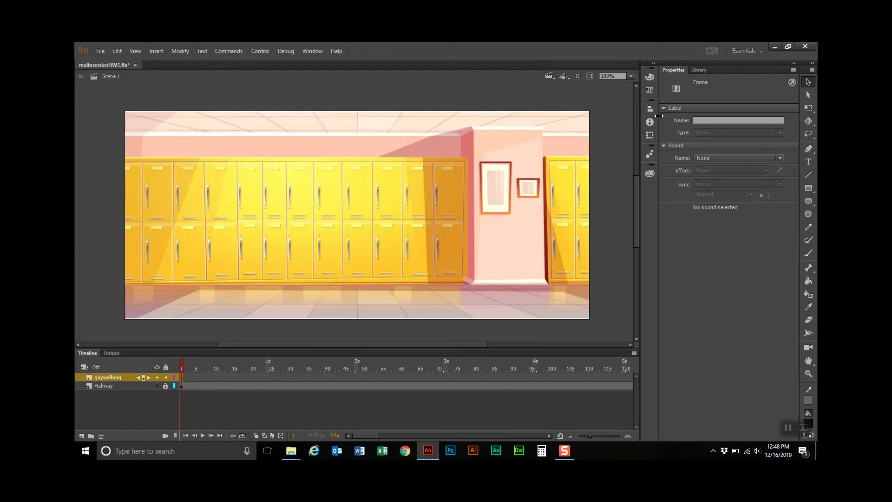
pyautogui.click(699, 69)
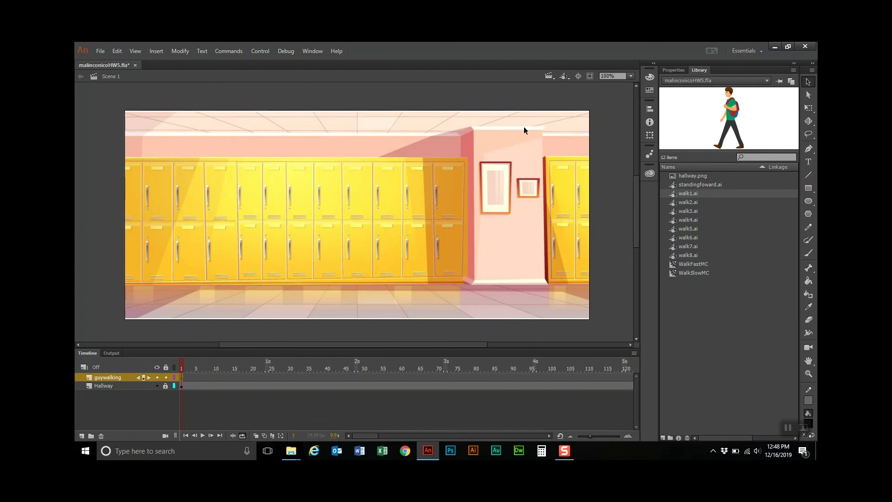
pyautogui.hotkey('ctrl', '-')
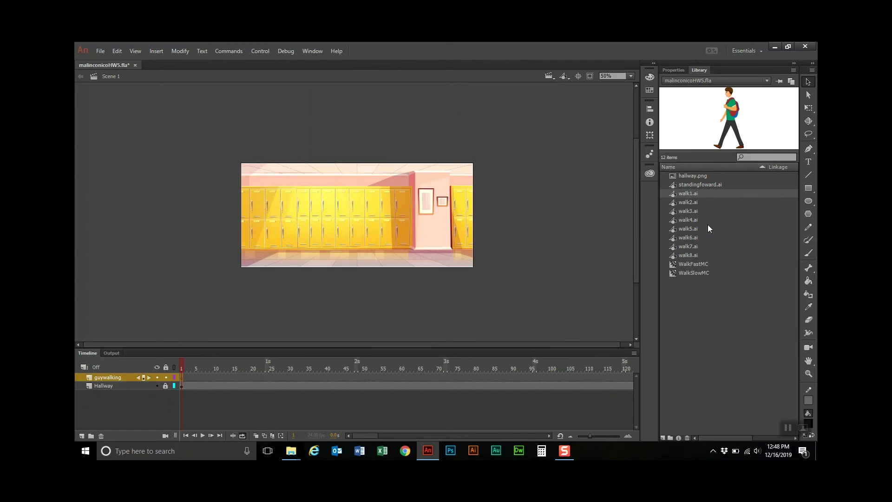
# Drag a WalkSlowMC instance from the Library to just right of the hallway stage
pyautogui.click(686, 275)
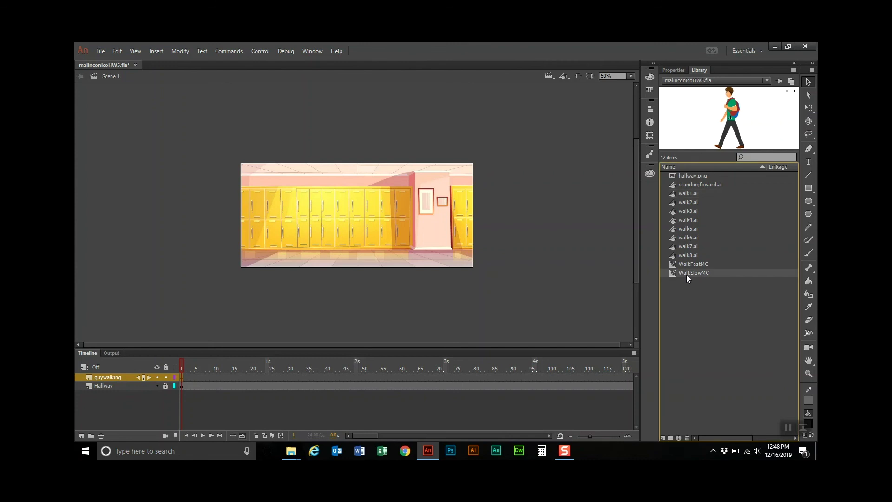
pyautogui.moveTo(686, 274); pyautogui.dragTo(584, 214)
pyautogui.moveTo(501, 236); pyautogui.dragTo(501, 237)
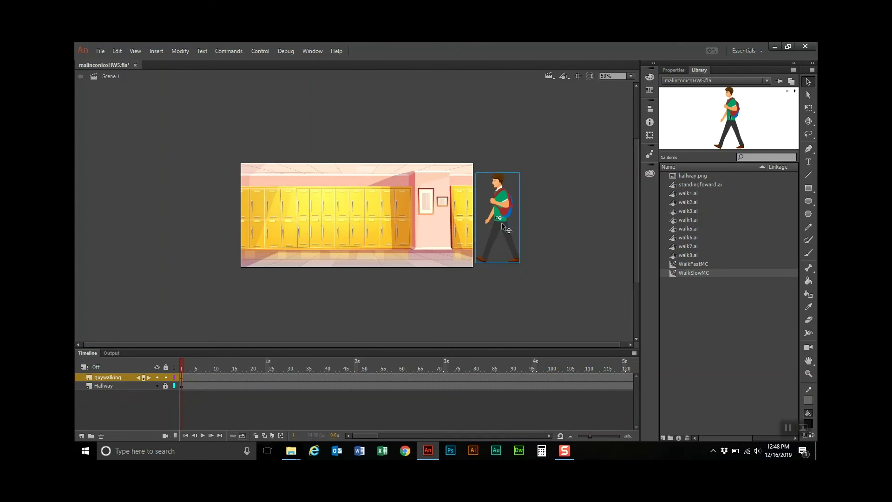
pyautogui.moveTo(508, 230); pyautogui.dragTo(509, 235)
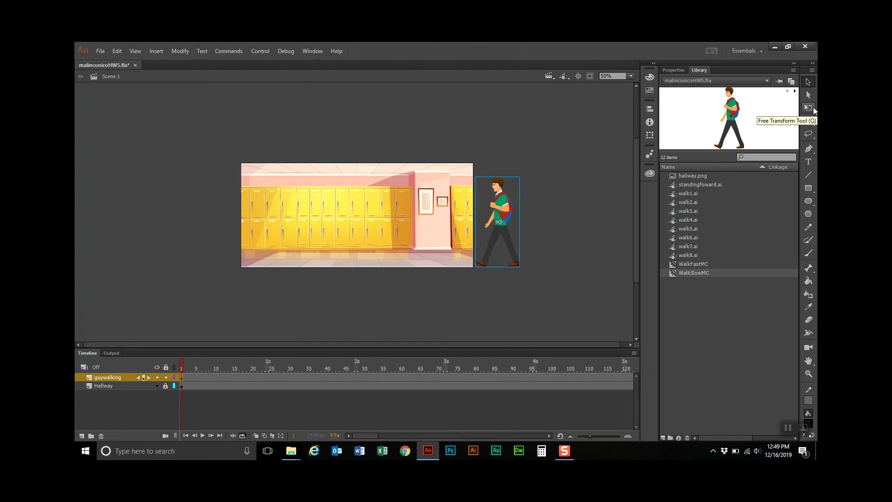
# Scale the WalkSlowMC instance to 75% and move it just right of the hallway
pyautogui.click(650, 134)
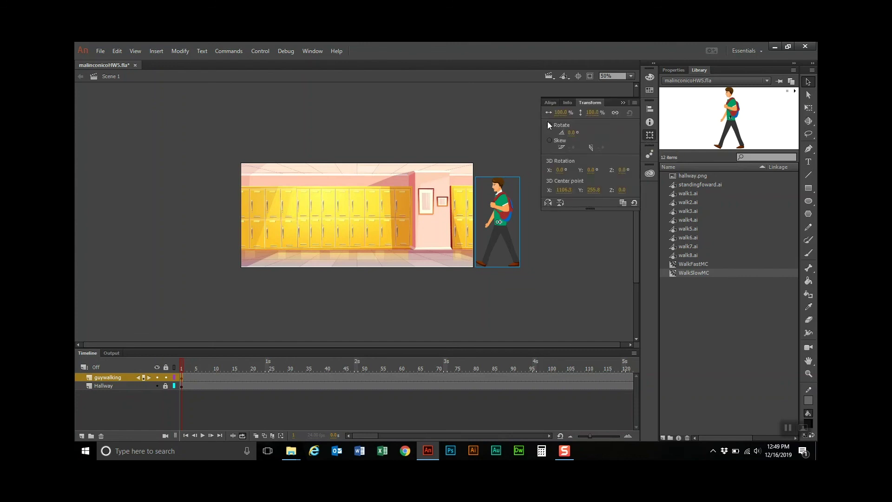
pyautogui.click(568, 103)
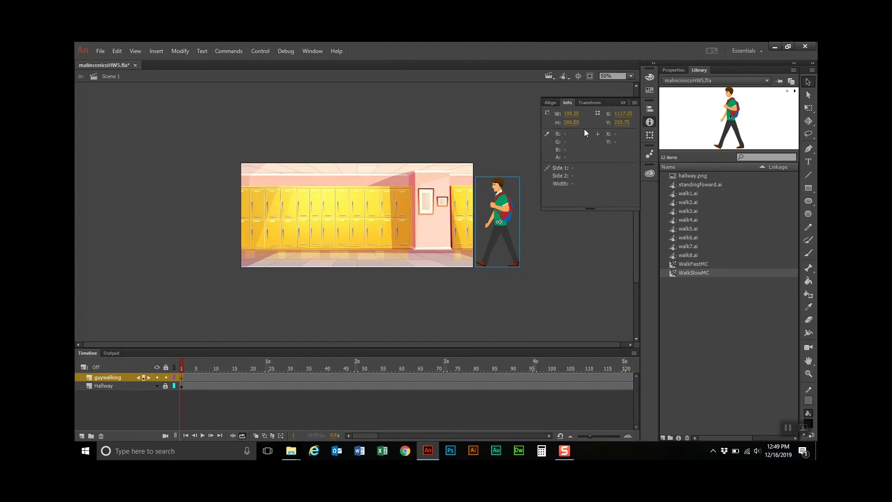
pyautogui.click(589, 101)
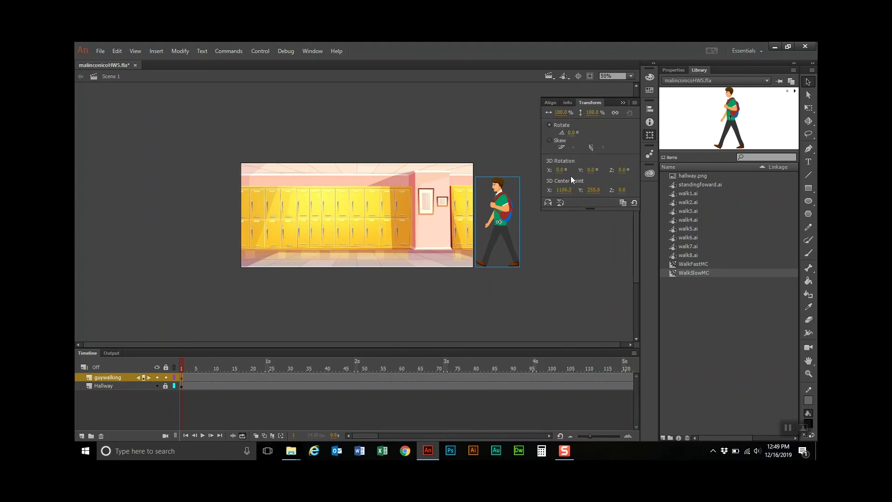
pyautogui.click(561, 112)
pyautogui.press('Return')
pyautogui.click(563, 112)
pyautogui.write('75')
pyautogui.press('Return')
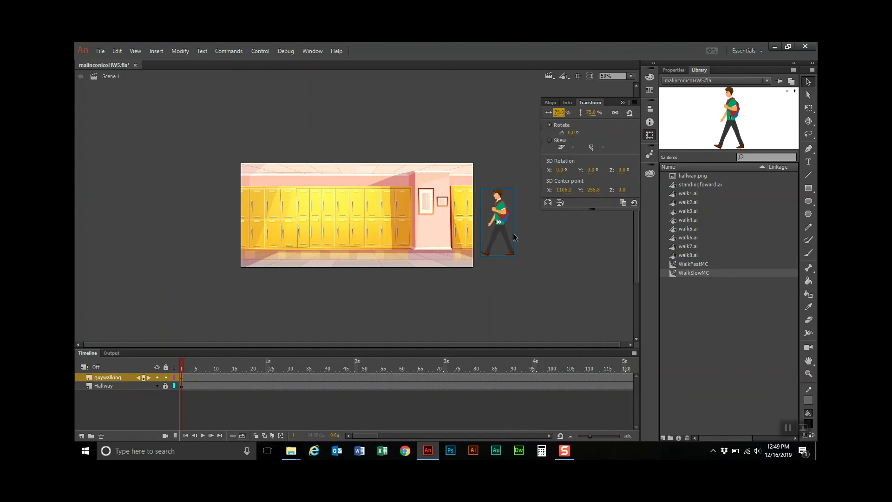
pyautogui.hotkey('ctrl', 't')
pyautogui.moveTo(508, 239); pyautogui.dragTo(502, 247)
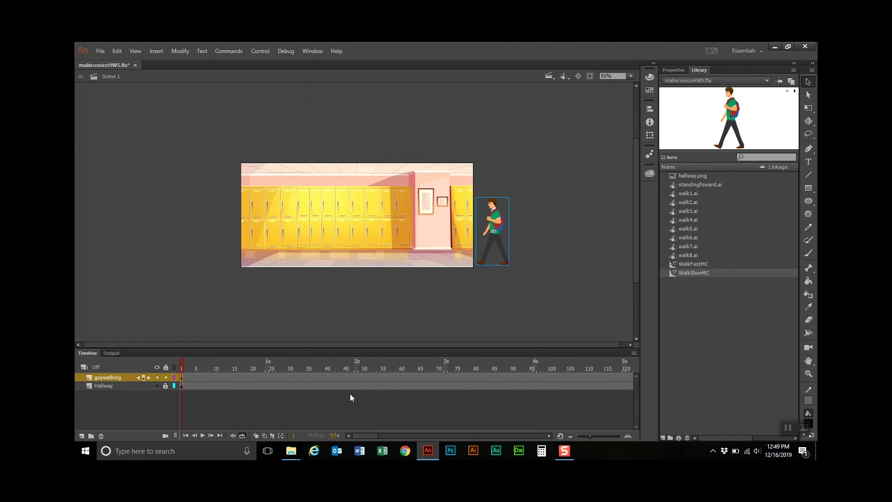
# Add a frame 62 keyframe with the walker just left of the hallway, then compare with frame 1
pyautogui.click(406, 379)
pyautogui.rightClick(409, 377)
pyautogui.click(454, 184)
pyautogui.moveTo(503, 253); pyautogui.dragTo(229, 247)
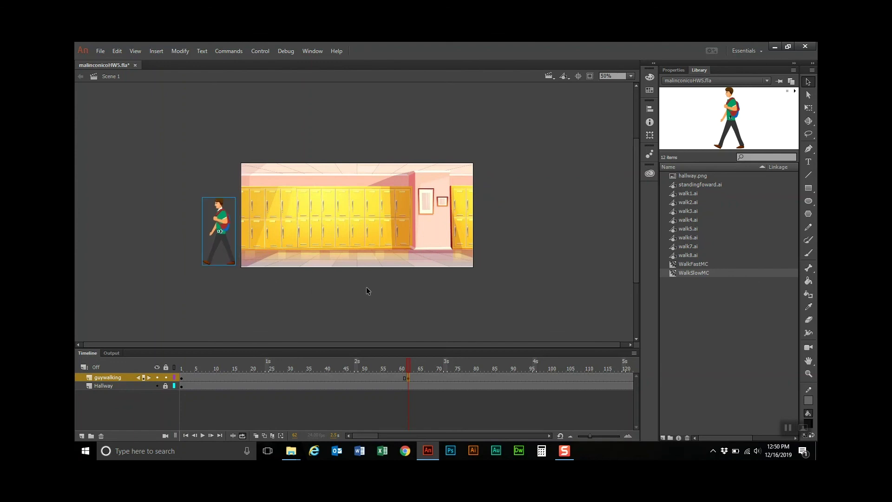
pyautogui.click(181, 377)
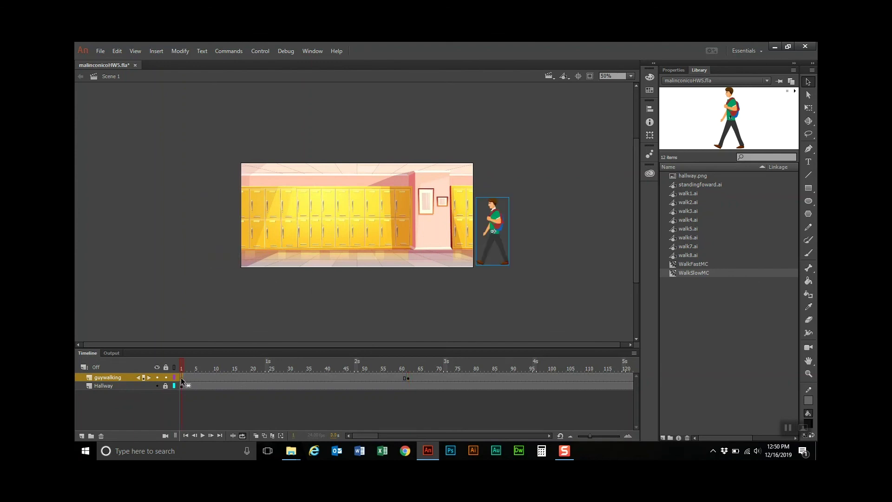
pyautogui.click(408, 378)
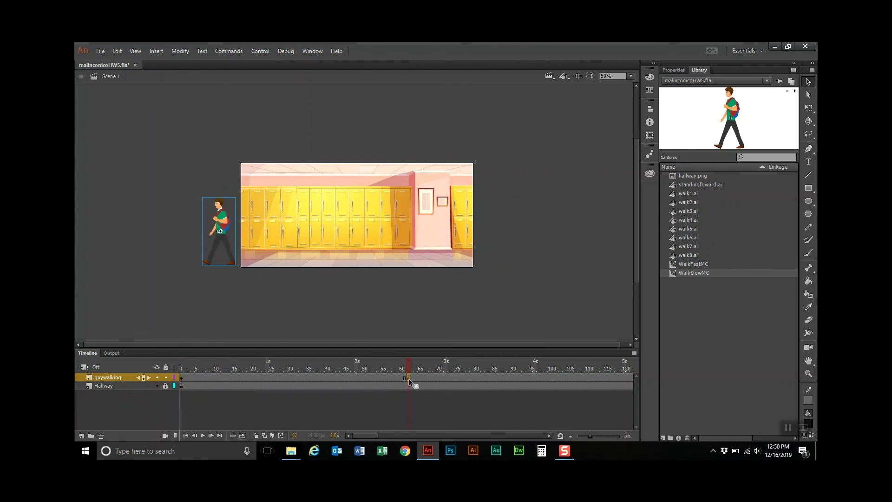
pyautogui.click(182, 378)
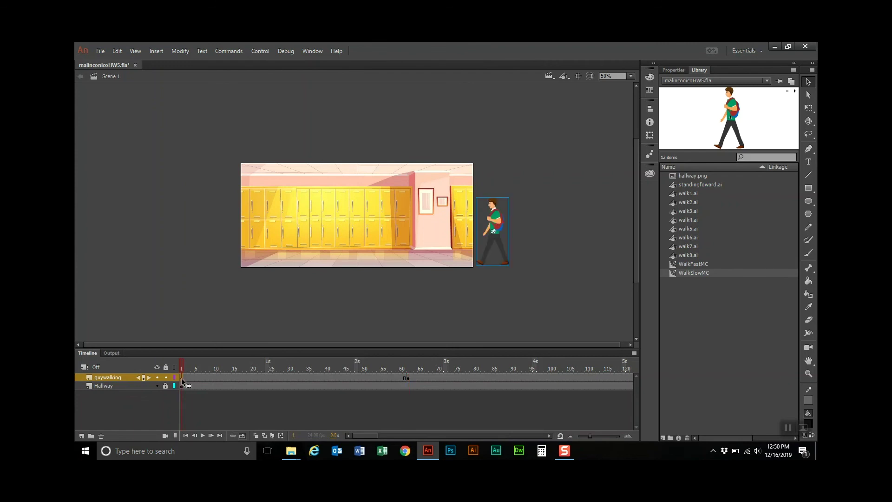
pyautogui.rightClick(181, 377)
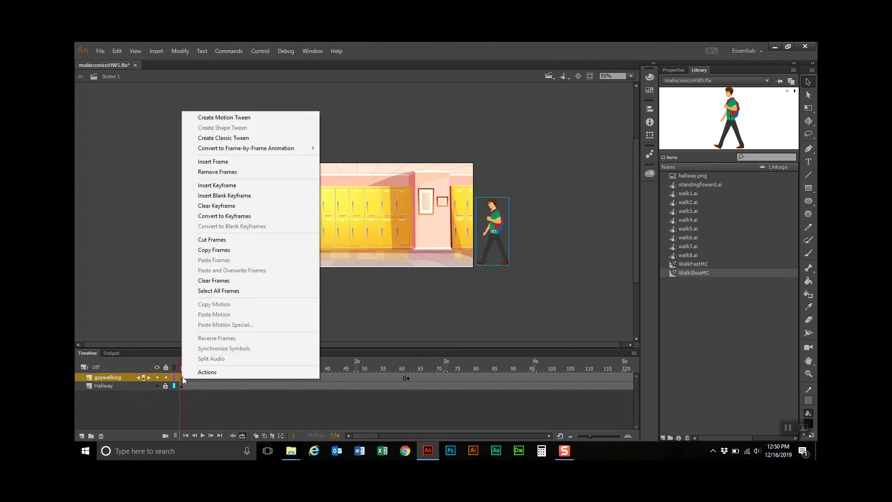
pyautogui.click(236, 137)
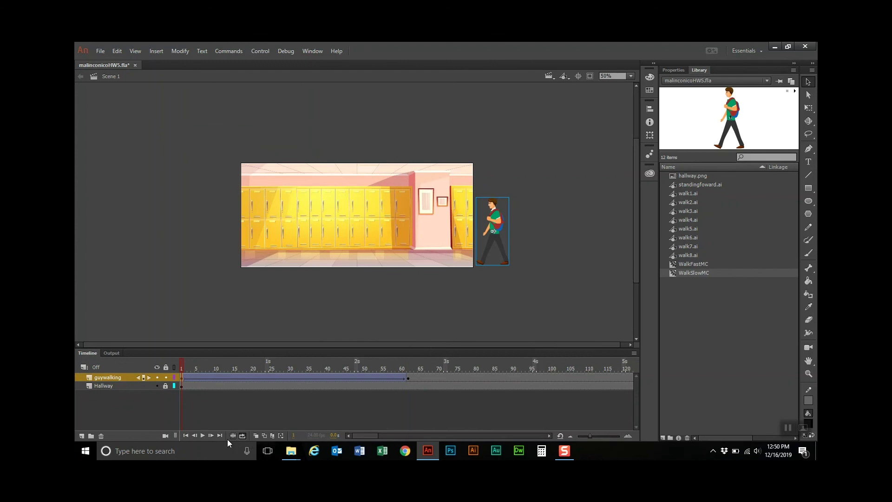
pyautogui.click(202, 435)
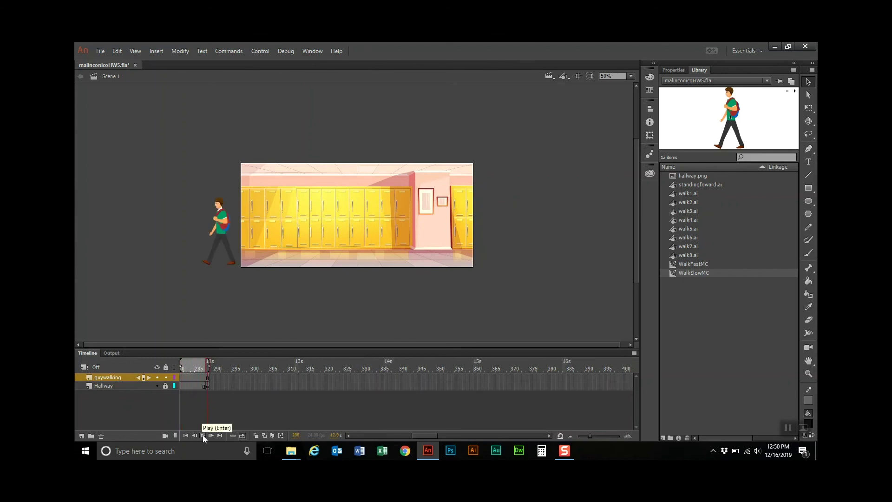
pyautogui.click(242, 436)
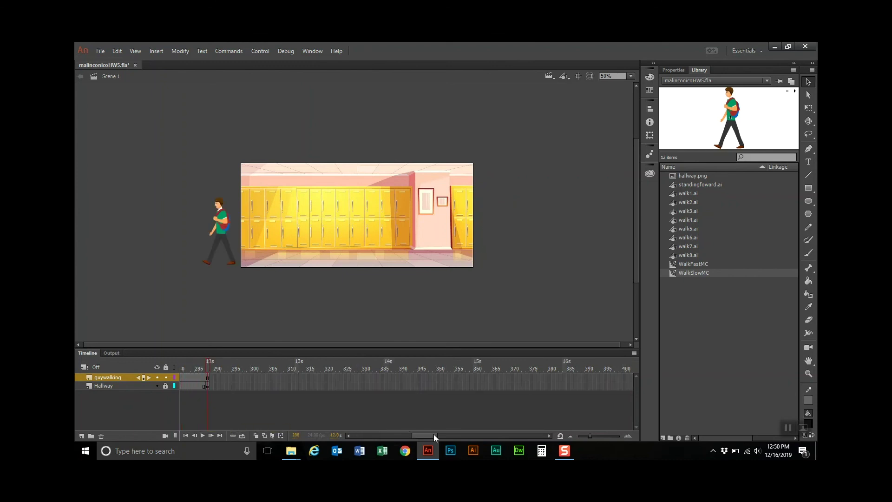
pyautogui.moveTo(433, 434); pyautogui.dragTo(354, 434)
pyautogui.click(186, 435)
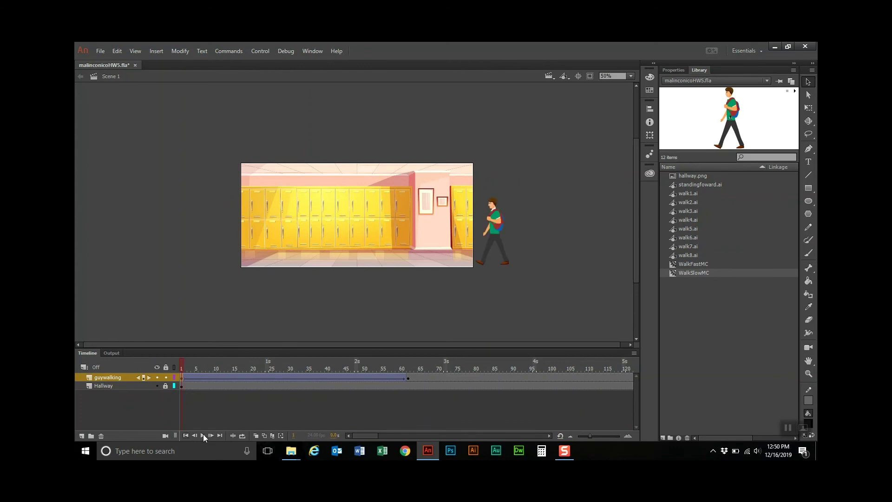
pyautogui.click(203, 435)
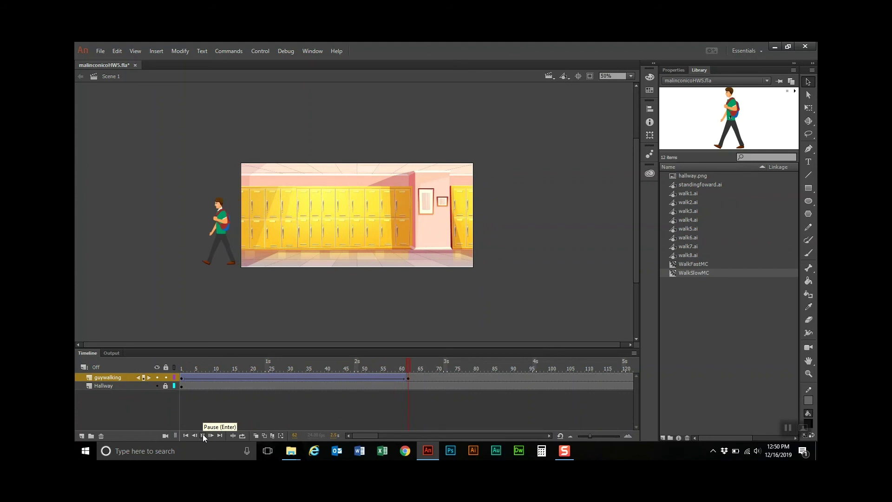
pyautogui.click(203, 434)
pyautogui.click(261, 51)
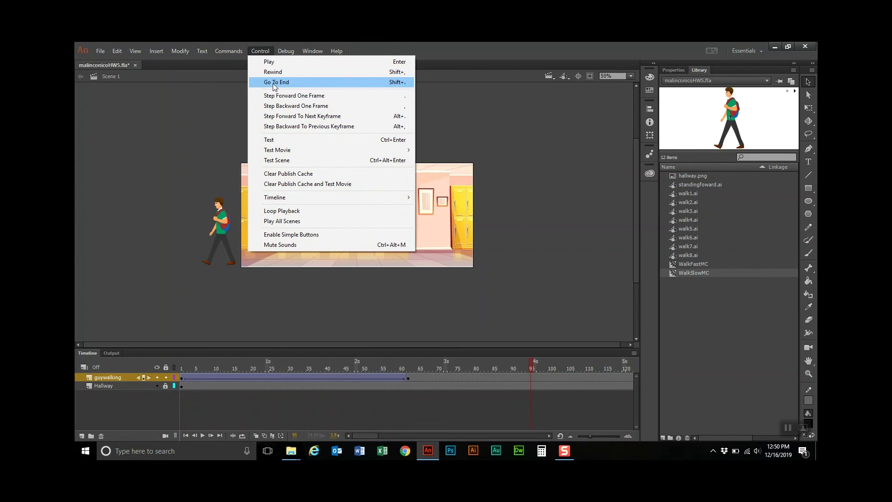
pyautogui.click(280, 143)
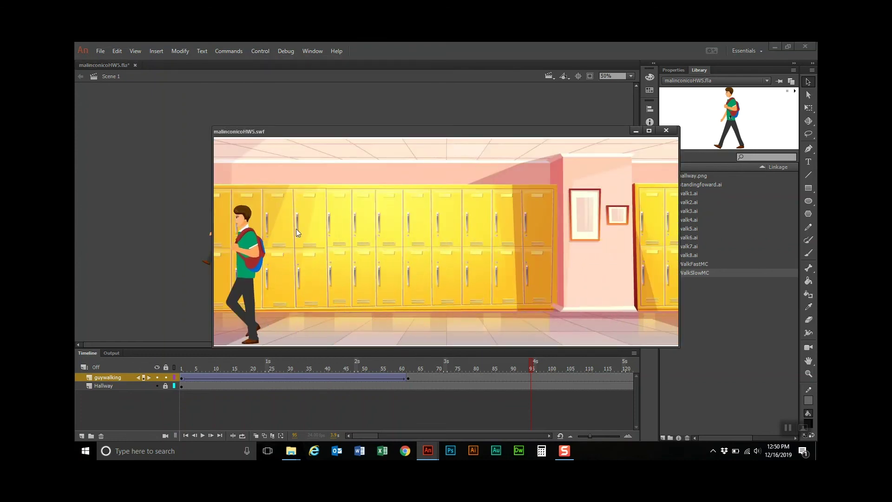
pyautogui.click(665, 130)
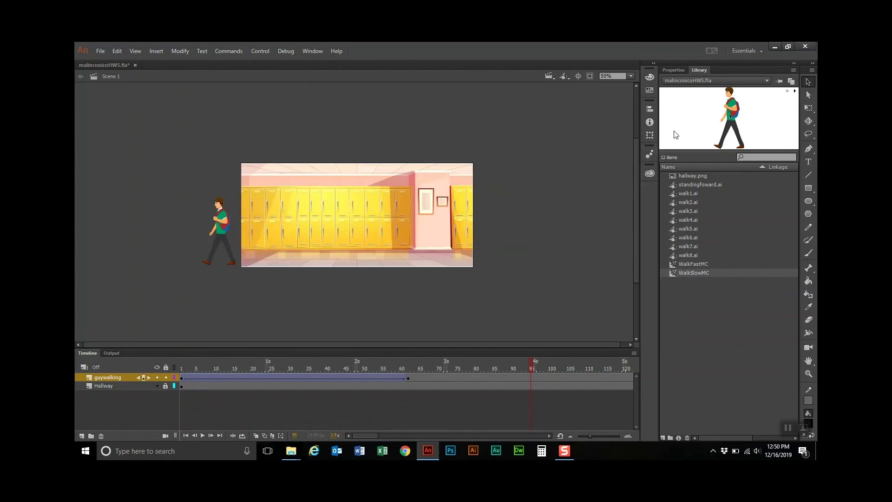
pyautogui.click(411, 378)
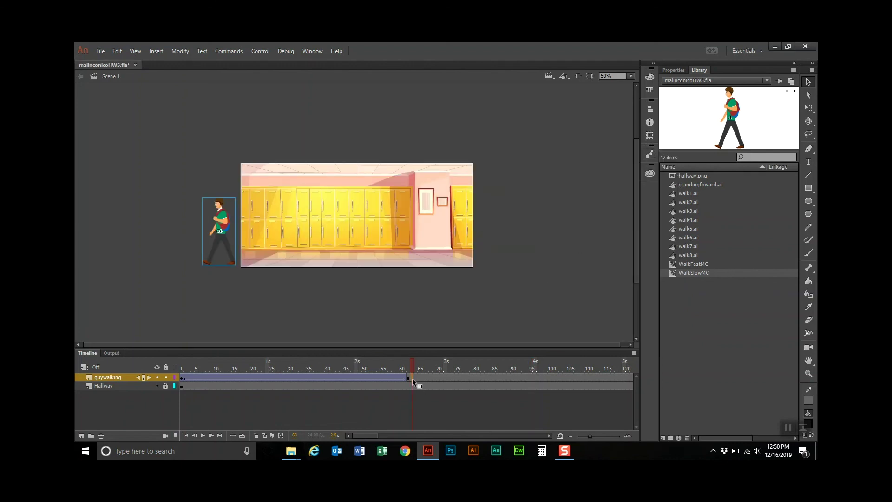
# Insert a blank keyframe at frame 63 and a keyframe at frame 72 on guywalking
pyautogui.rightClick(411, 378)
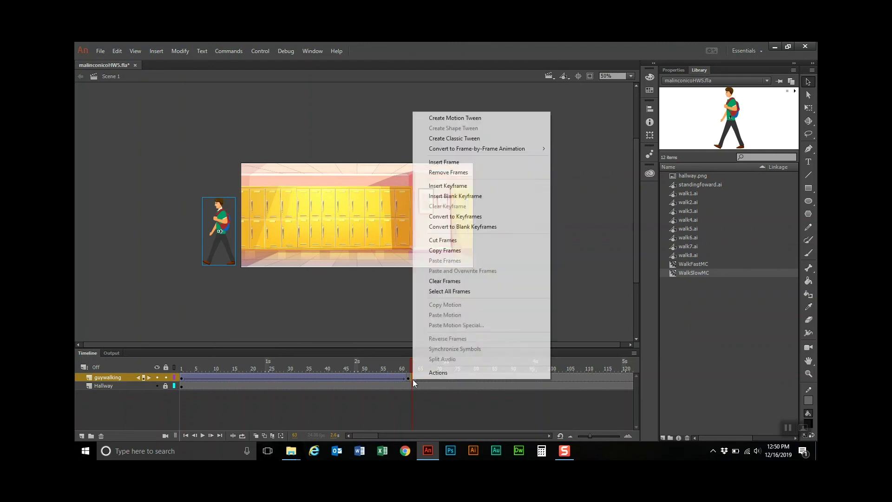
pyautogui.click(469, 197)
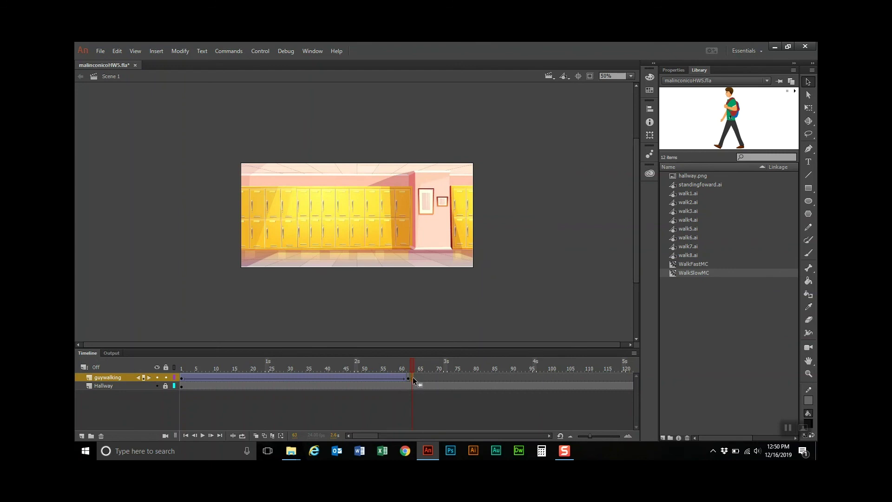
pyautogui.click(446, 377)
pyautogui.rightClick(447, 377)
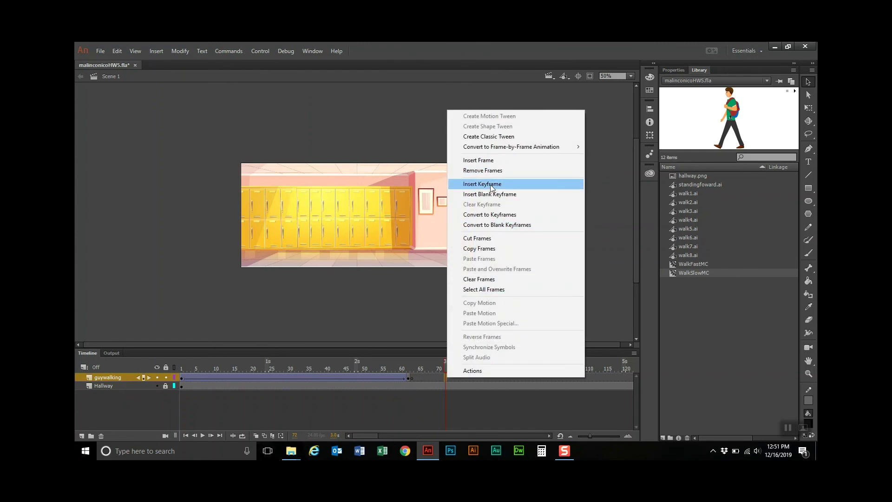
pyautogui.click(490, 185)
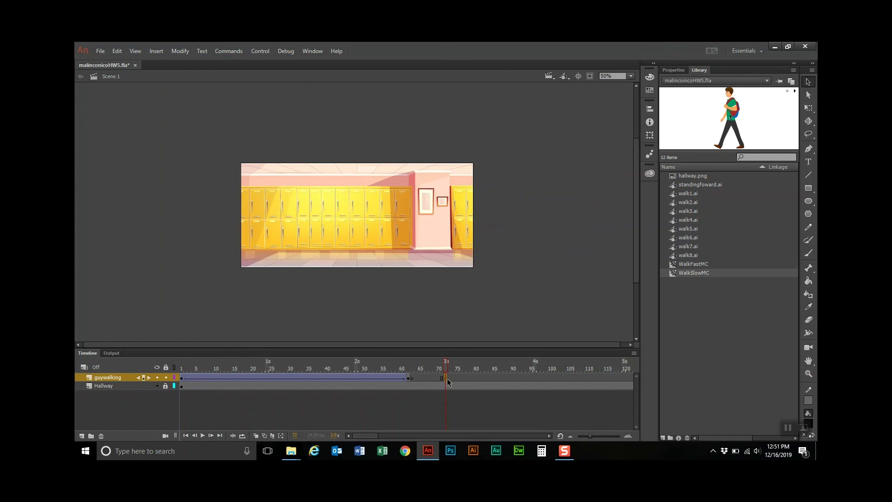
# Scrub frames 63–72 and preview the walk-in from frame 1 to 61
pyautogui.click(413, 378)
pyautogui.click(446, 377)
pyautogui.moveTo(444, 365); pyautogui.dragTo(426, 369)
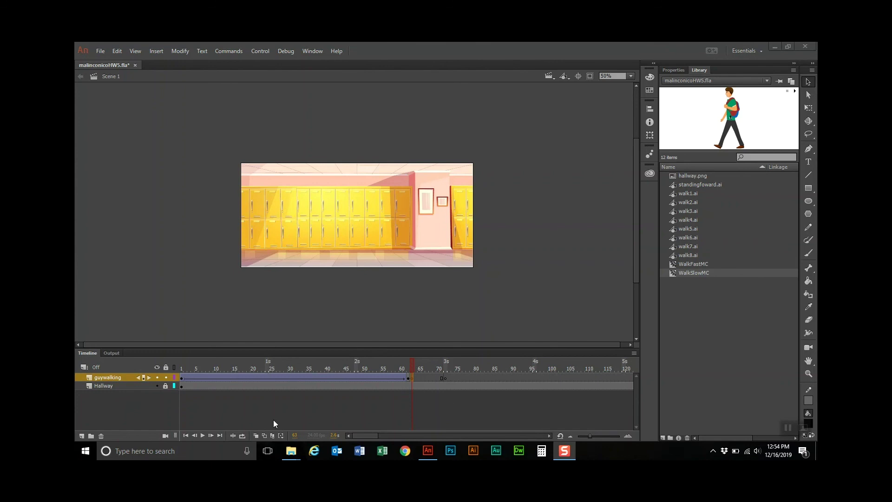
pyautogui.click(186, 436)
pyautogui.click(189, 378)
pyautogui.moveTo(181, 364); pyautogui.dragTo(411, 376)
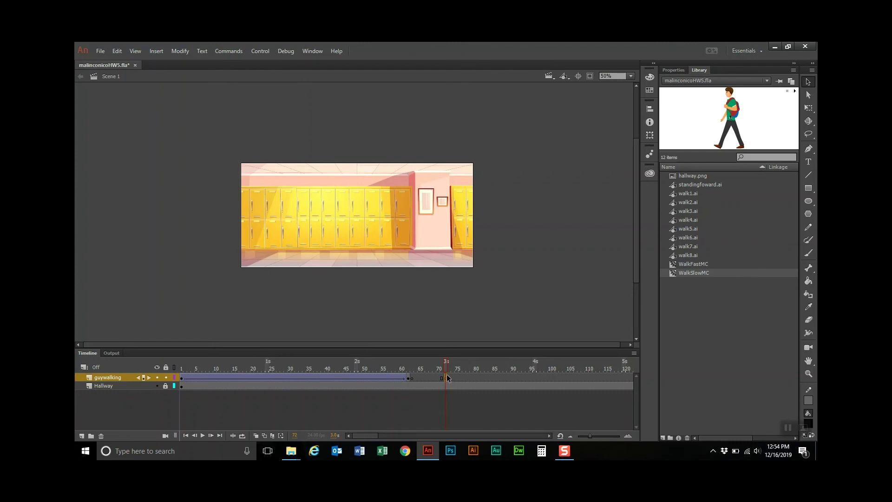
pyautogui.click(681, 273)
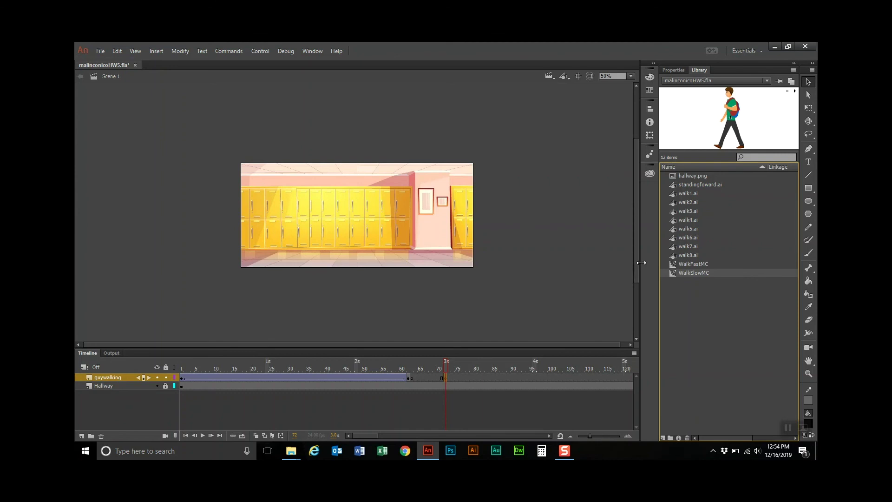
# Place a WalkFastMC walker left of the hallway at frame 72, scaled to 75%
pyautogui.click(702, 262)
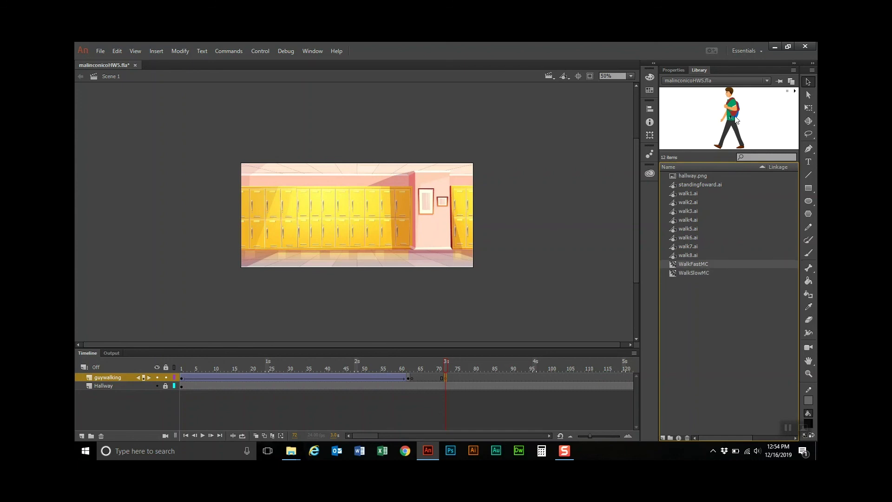
pyautogui.moveTo(733, 121); pyautogui.dragTo(227, 230)
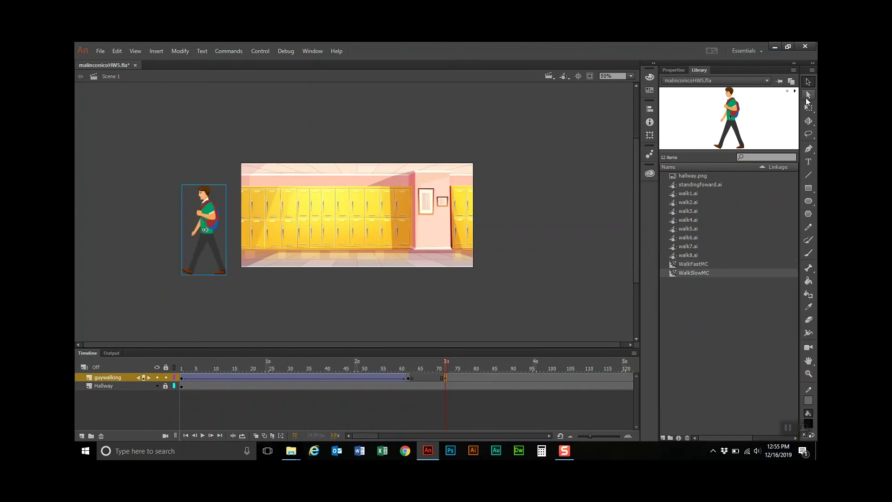
pyautogui.click(650, 136)
pyautogui.write('75')
pyautogui.press('Return')
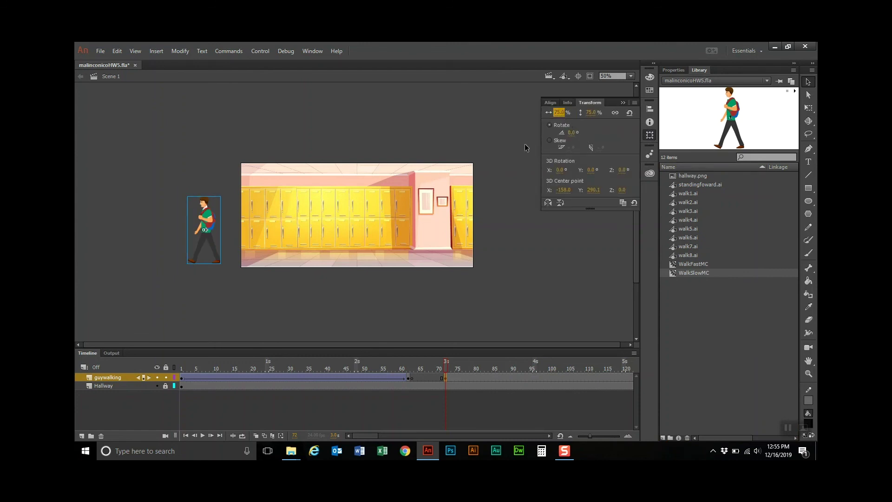
pyautogui.moveTo(210, 241); pyautogui.dragTo(227, 242)
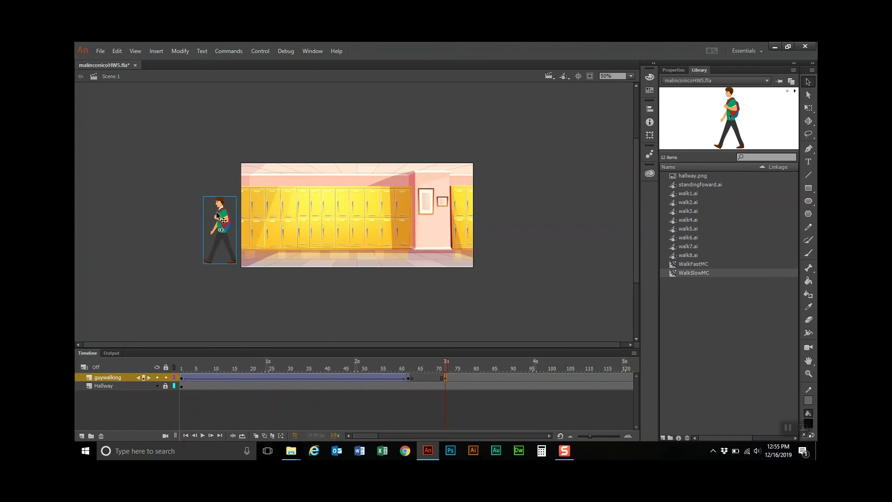
# Flip the walker horizontally and position it at the hallway's left edge
pyautogui.click(180, 52)
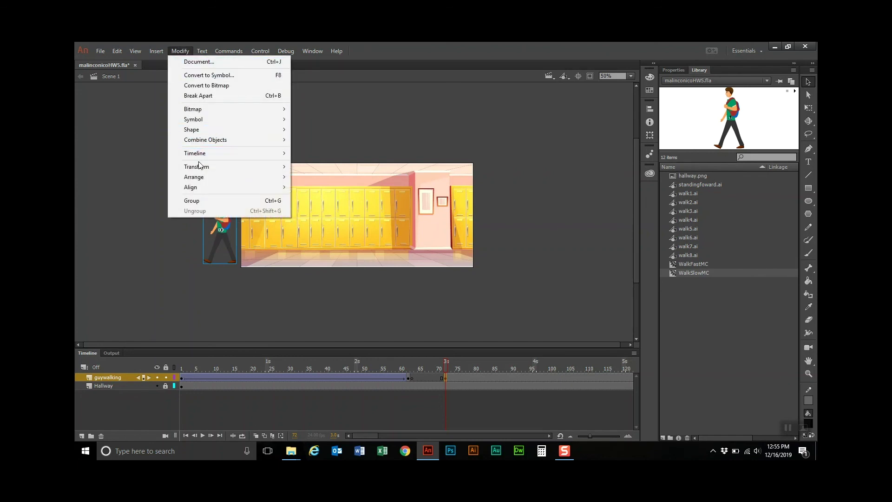
pyautogui.moveTo(199, 166)
pyautogui.click(352, 266)
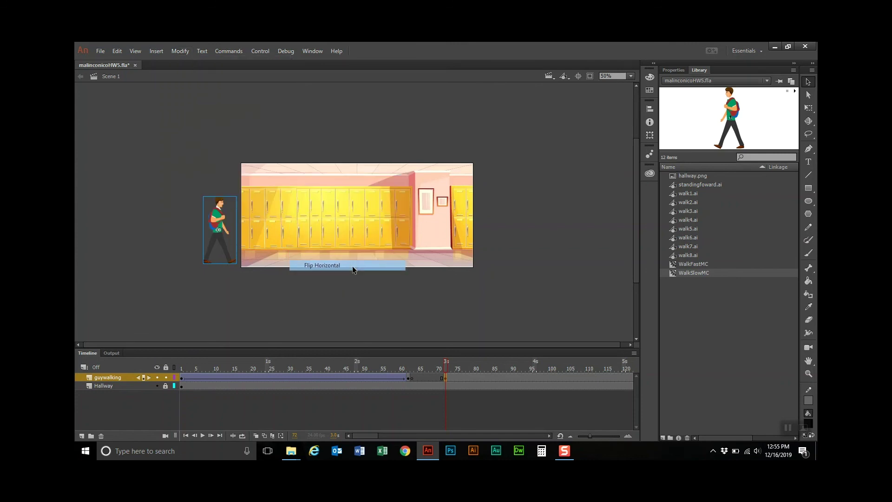
pyautogui.moveTo(221, 236); pyautogui.dragTo(224, 238)
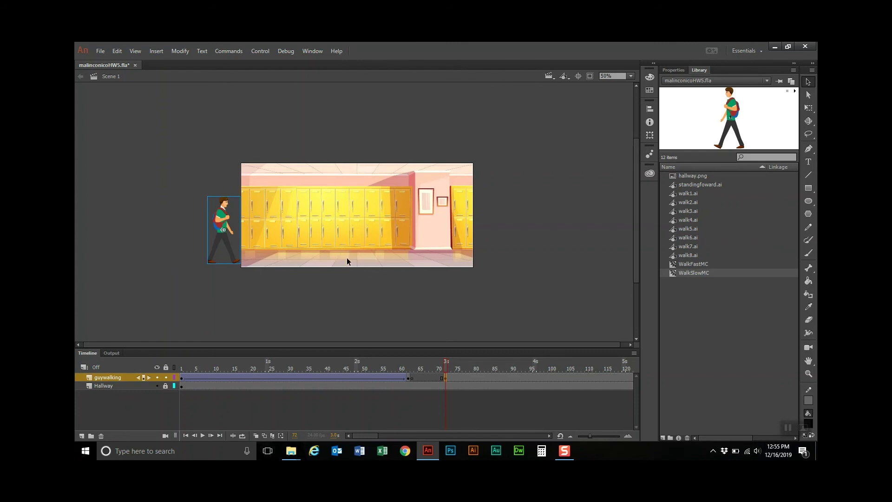
# Add keyframes at frames 97 and 98 with the boy moved to the hallway's centre
pyautogui.click(537, 378)
pyautogui.rightClick(537, 378)
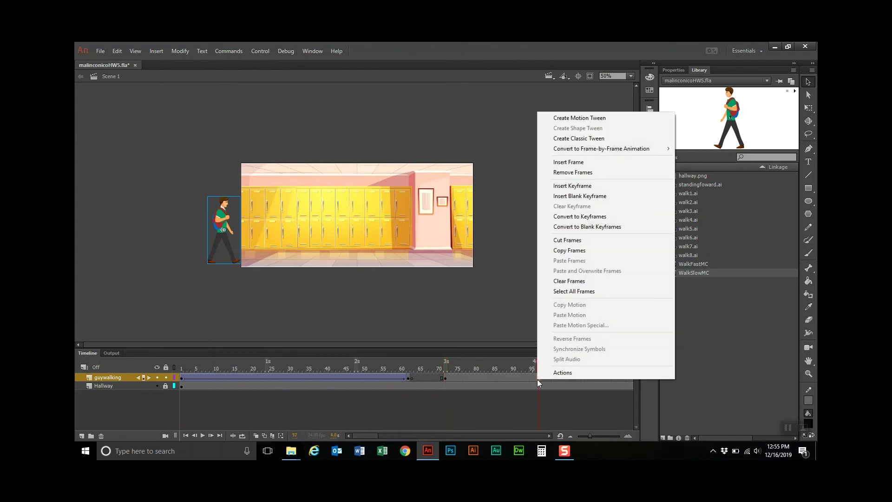
pyautogui.click(603, 186)
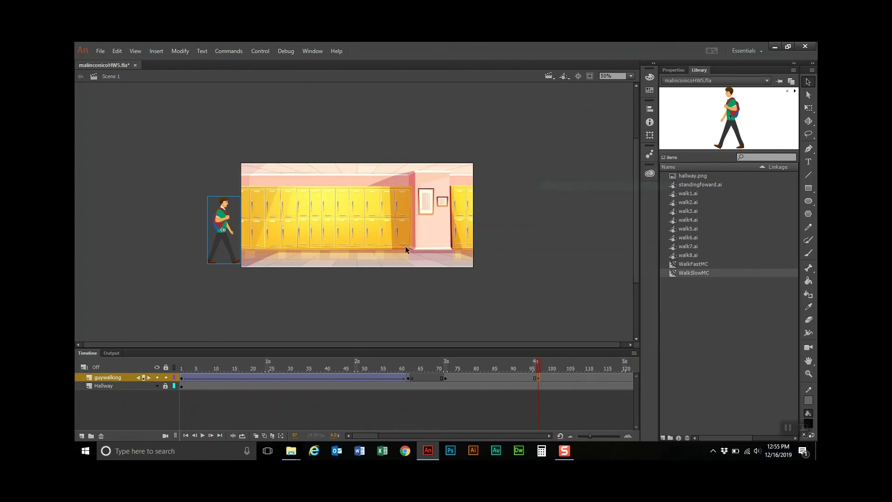
pyautogui.moveTo(221, 235); pyautogui.dragTo(355, 236)
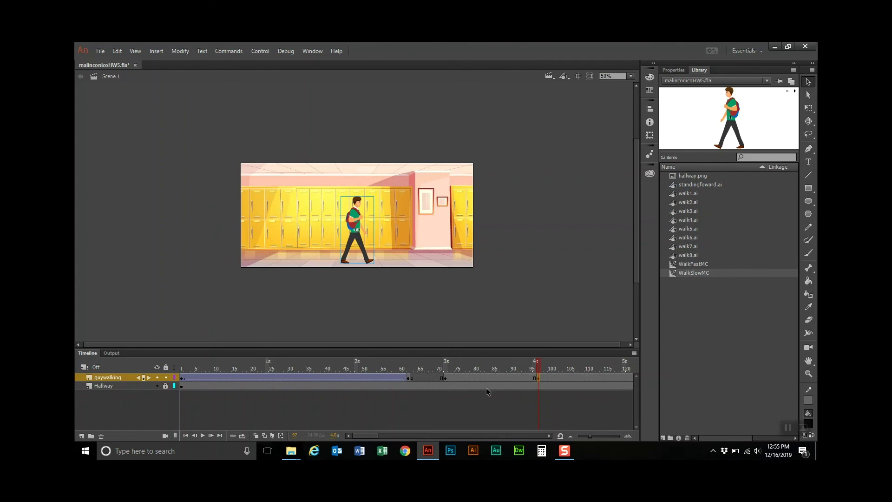
pyautogui.rightClick(542, 378)
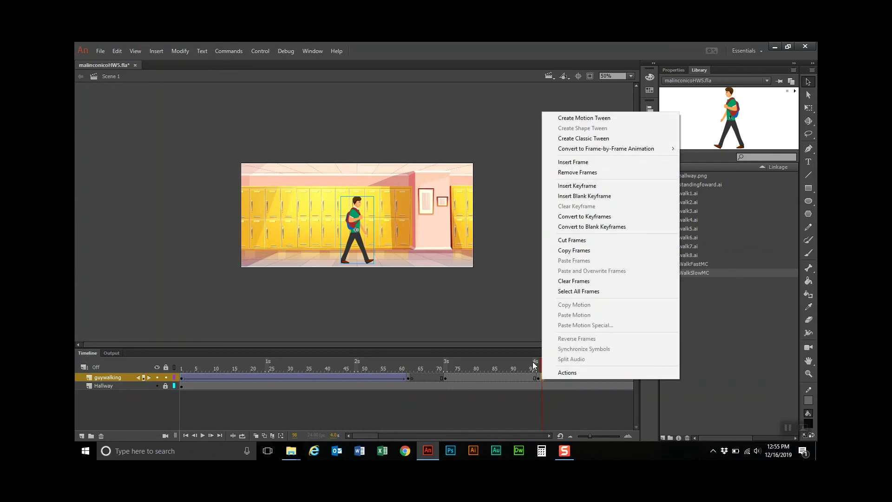
pyautogui.click(577, 186)
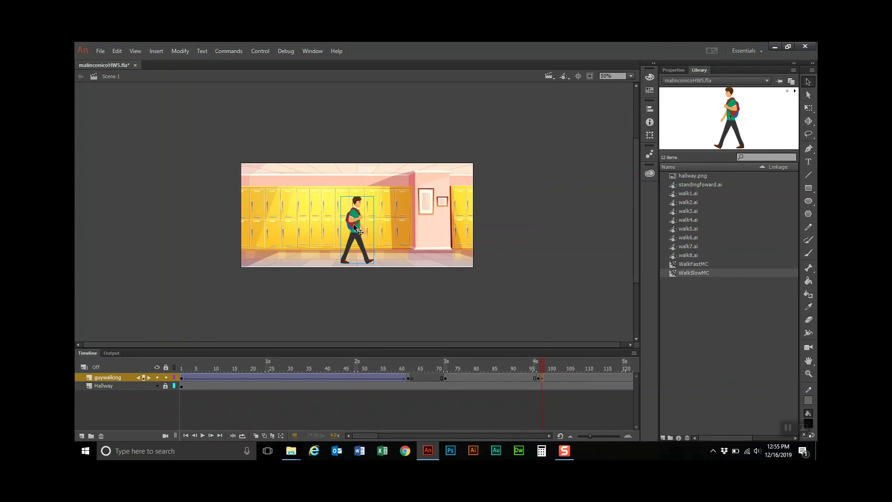
pyautogui.click(674, 70)
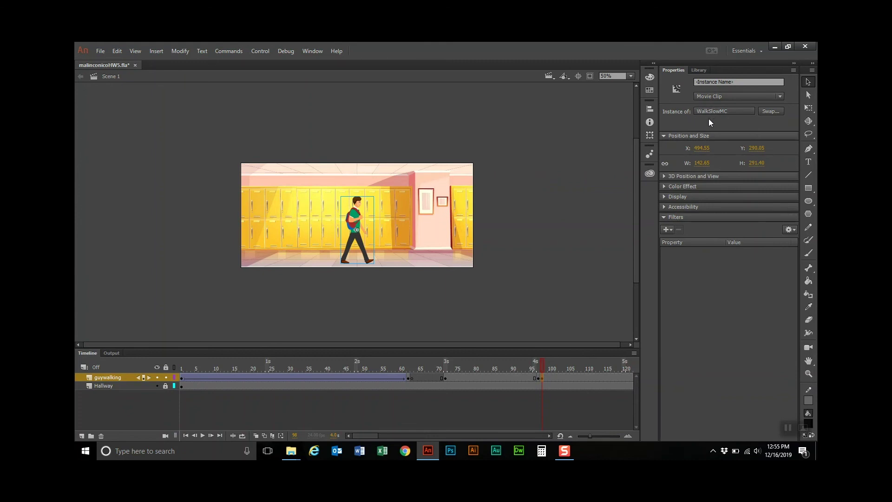
# Swap the frame 98 walker for standingfoward.ai and move the figure up into the hallway
pyautogui.click(766, 110)
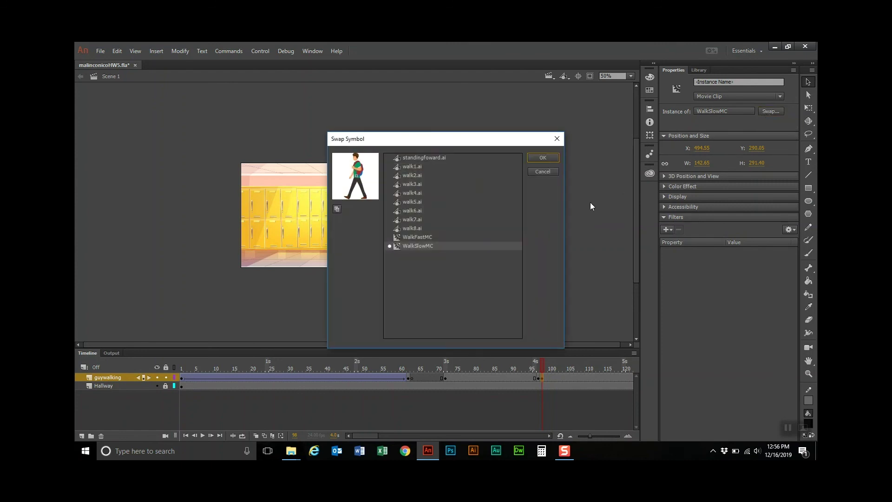
pyautogui.click(428, 158)
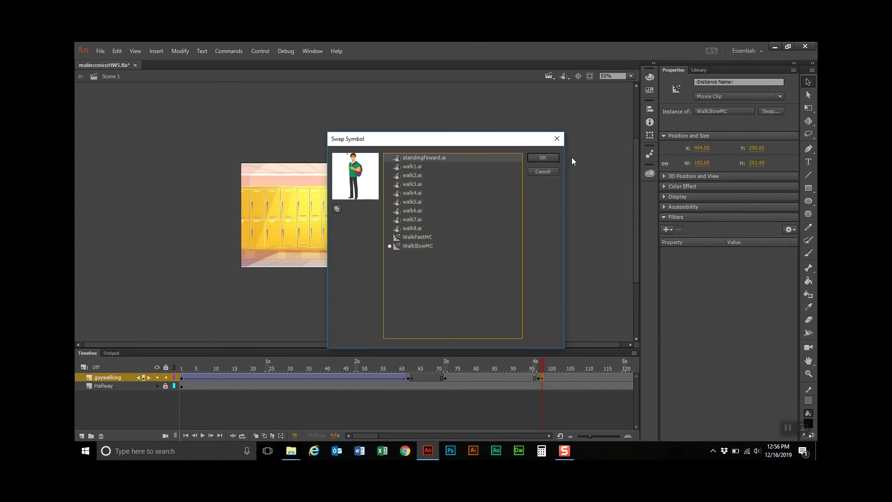
pyautogui.click(553, 158)
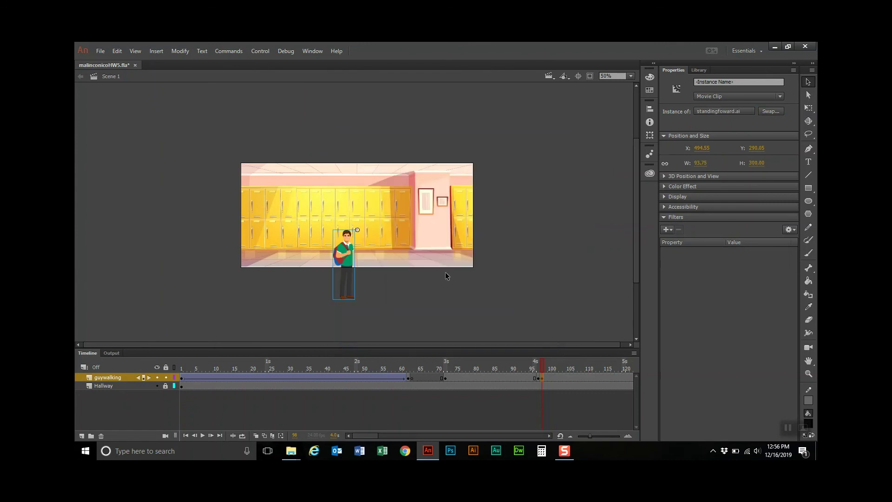
pyautogui.moveTo(349, 294); pyautogui.dragTo(359, 254)
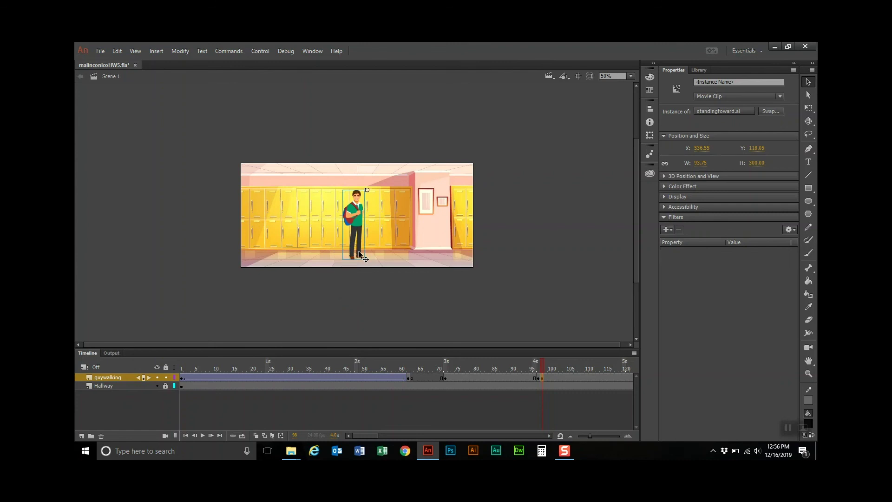
pyautogui.click(445, 377)
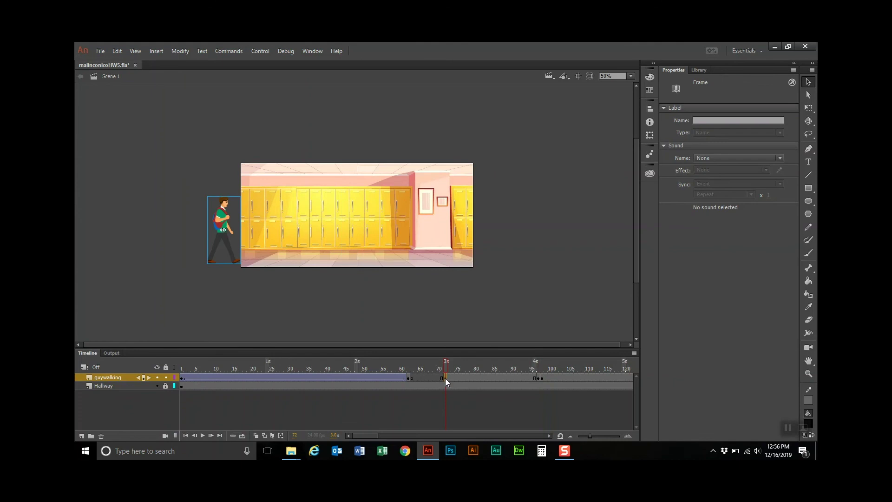
# Create a classic tween from frame 72 to 98 and preview the walk
pyautogui.rightClick(445, 378)
pyautogui.click(494, 138)
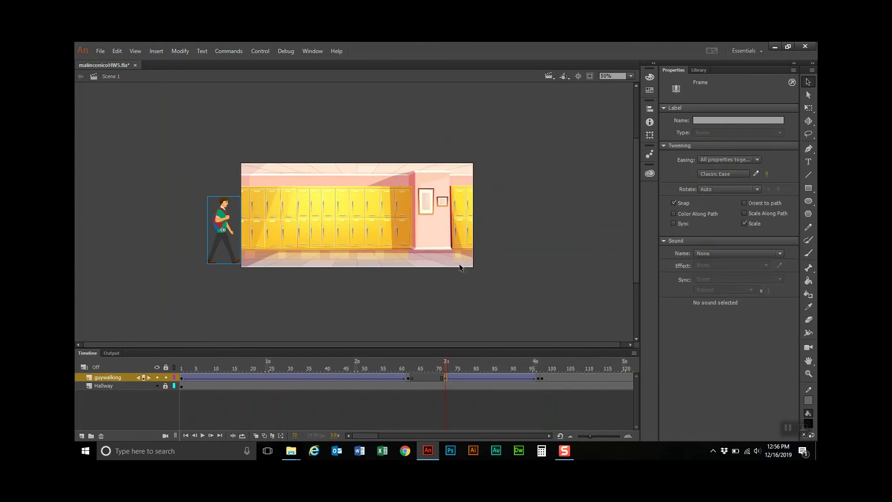
pyautogui.moveTo(445, 364); pyautogui.dragTo(541, 361)
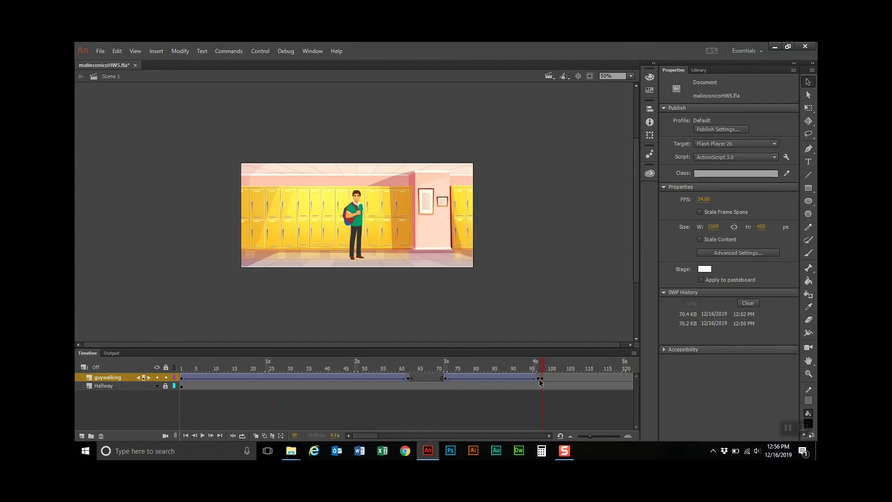
# Align the standing figure with the last walking pose using onion skin, then replay frames 72–97
pyautogui.click(256, 436)
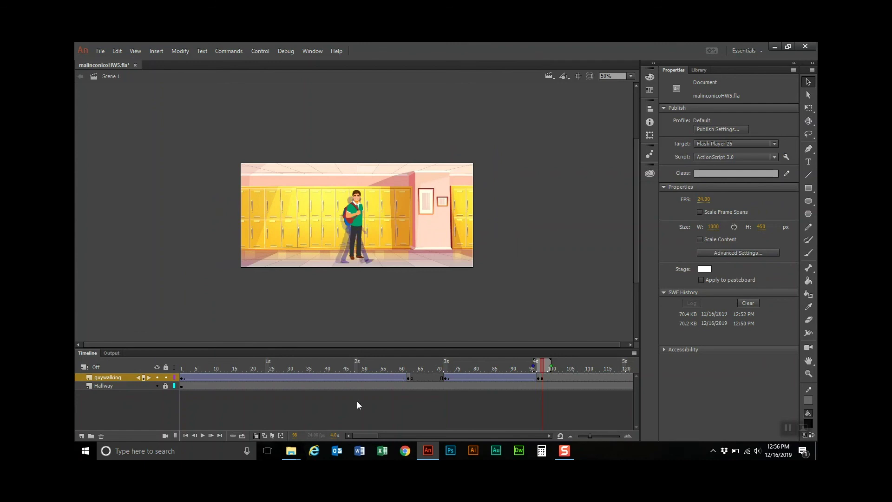
pyautogui.click(355, 216)
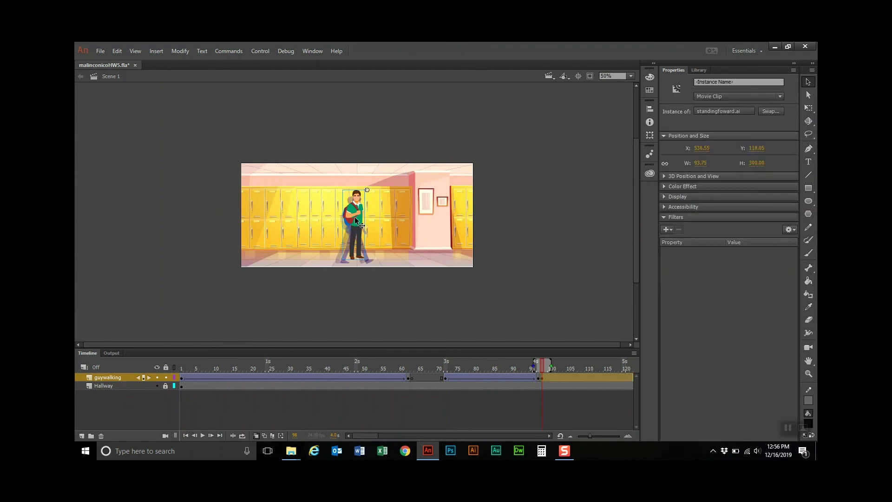
pyautogui.press('Down')
pyautogui.press('Down')
pyautogui.press('Down')
pyautogui.press('Down')
pyautogui.press('Down')
pyautogui.press('Down')
pyautogui.press('Down')
pyautogui.press('Down')
pyautogui.press('Down')
pyautogui.press('Down')
pyautogui.press('Down')
pyautogui.press('Down')
pyautogui.press('Down')
pyautogui.press('Down')
pyautogui.press('Down')
pyautogui.press('Down')
pyautogui.press('Down')
pyautogui.press('Down')
pyautogui.press('Left')
pyautogui.press('Left')
pyautogui.press('Left')
pyautogui.press('Left')
pyautogui.press('Left')
pyautogui.press('Left')
pyautogui.press('Left')
pyautogui.press('Left')
pyautogui.press('Left')
pyautogui.press('Left')
pyautogui.press('Left')
pyautogui.press('Left')
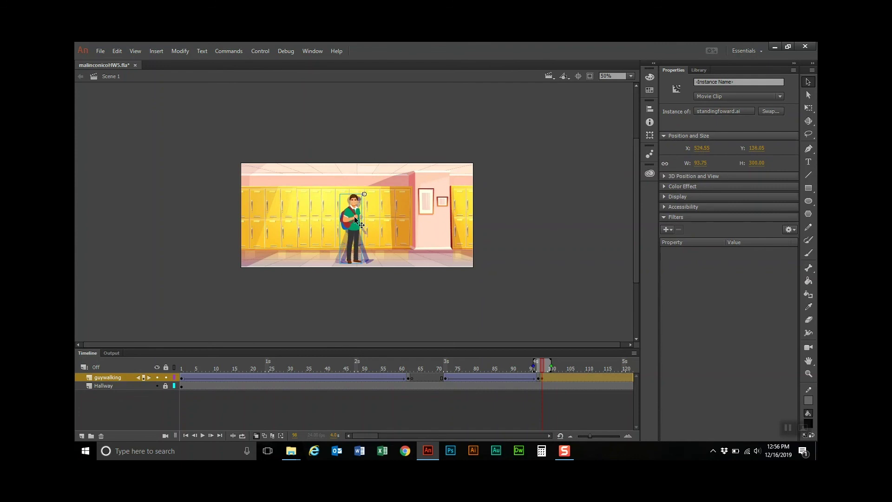
pyautogui.click(256, 436)
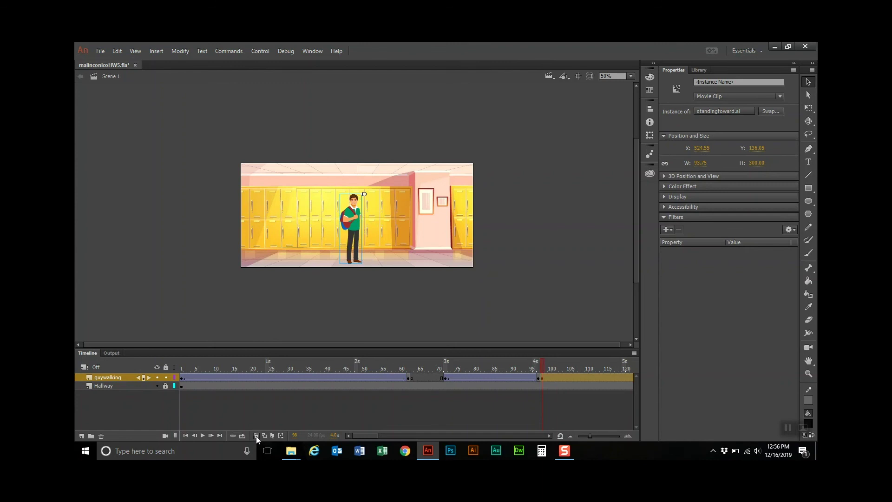
pyautogui.click(445, 379)
pyautogui.moveTo(446, 362); pyautogui.dragTo(542, 367)
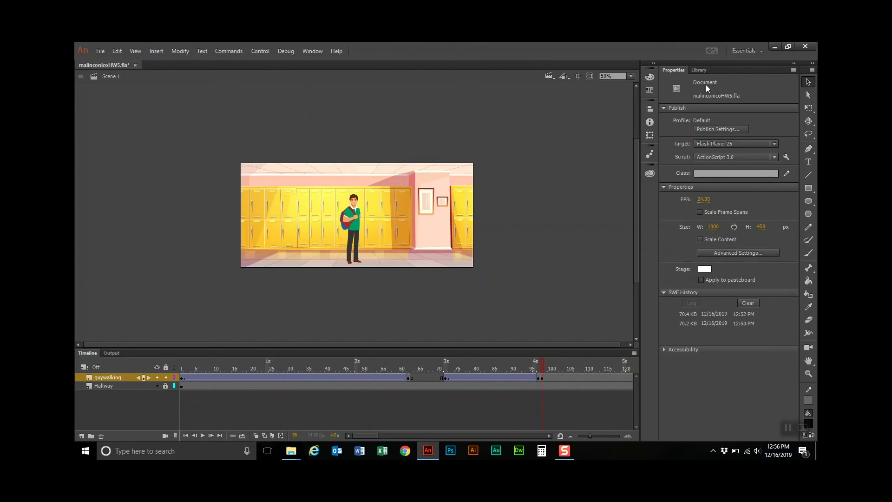
# Show the Library panel with the imported artwork and walk-cycle symbols
pyautogui.click(700, 70)
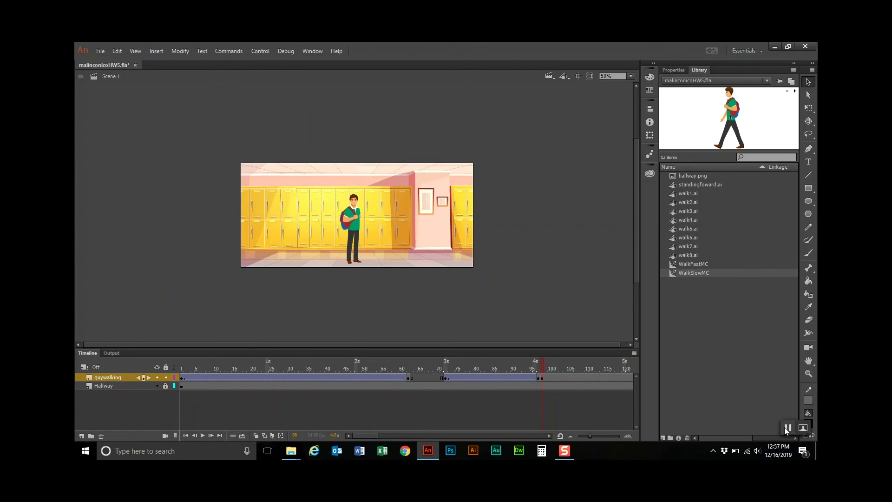
pyautogui.click(787, 427)
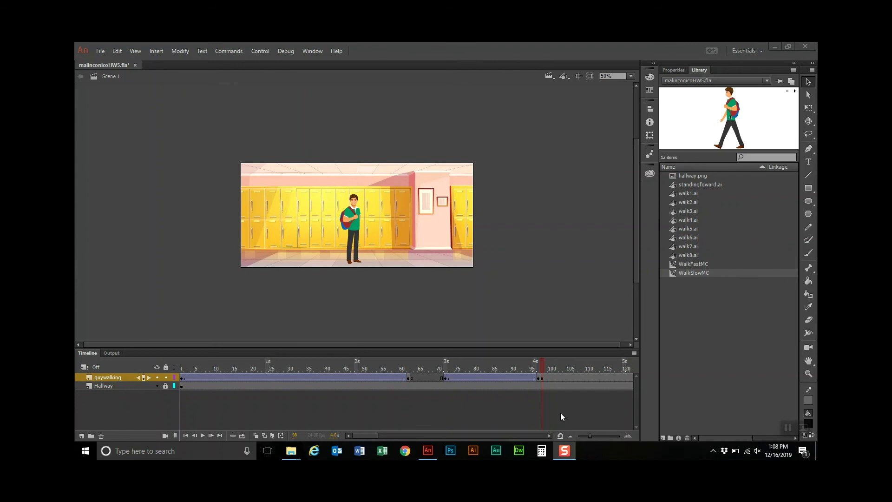
# Scroll the timeline and insert keyframes at frames 216 and 217 on guywalking
pyautogui.click(549, 436)
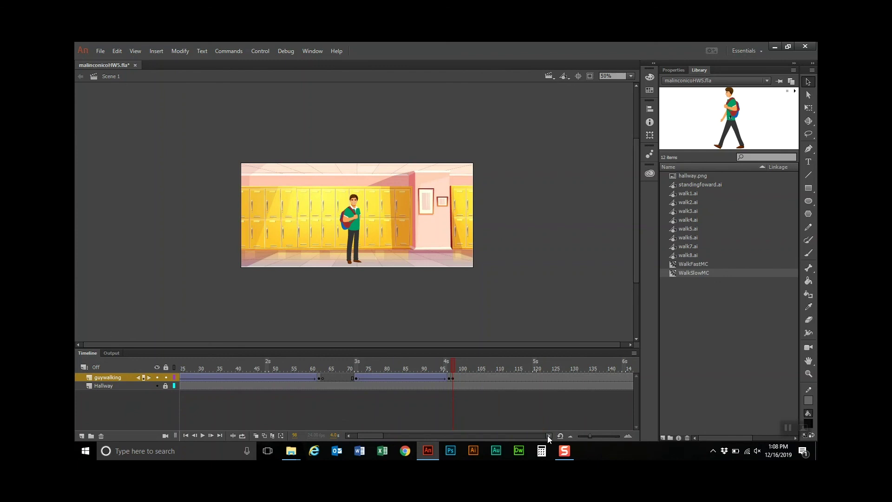
pyautogui.moveTo(547, 436); pyautogui.dragTo(547, 436)
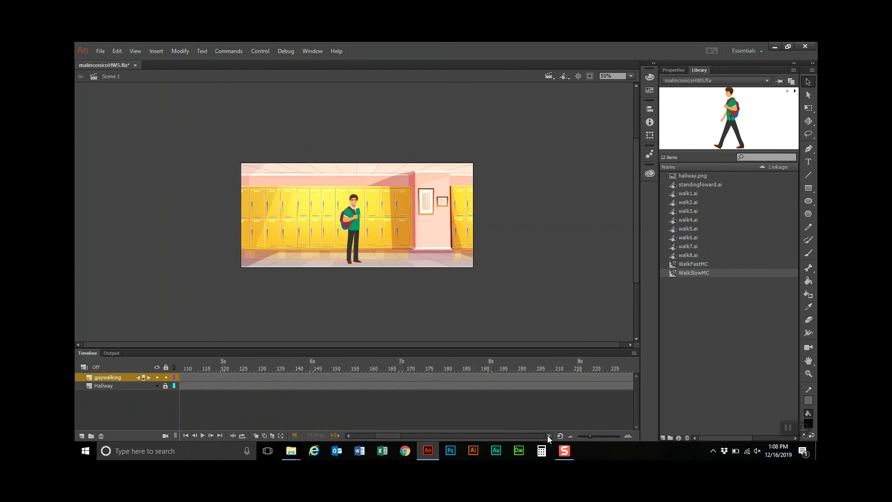
pyautogui.click(579, 379)
pyautogui.rightClick(578, 376)
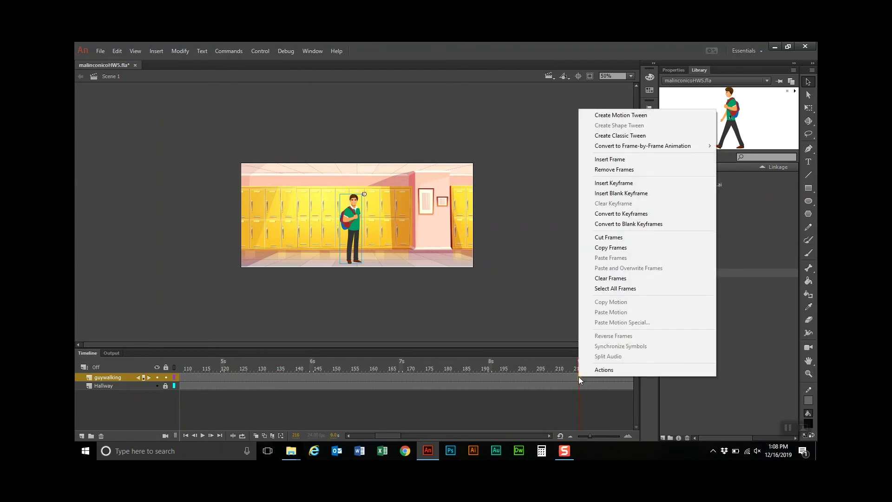
pyautogui.click(630, 184)
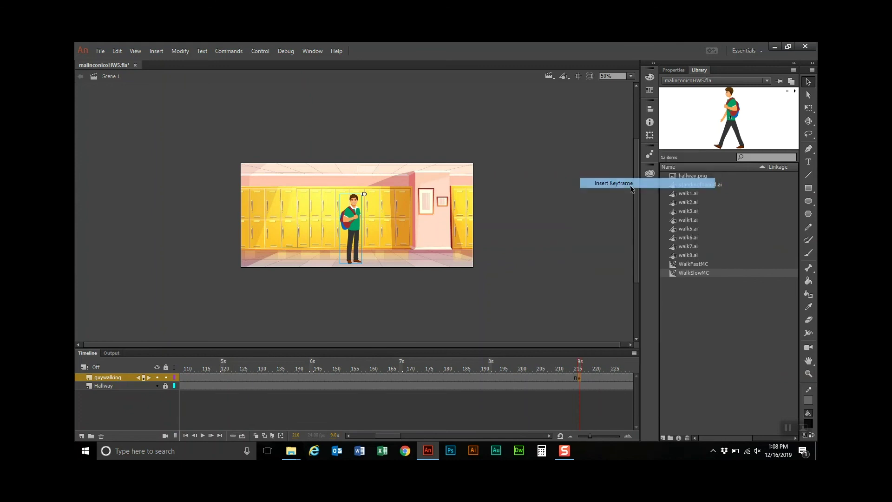
pyautogui.rightClick(584, 376)
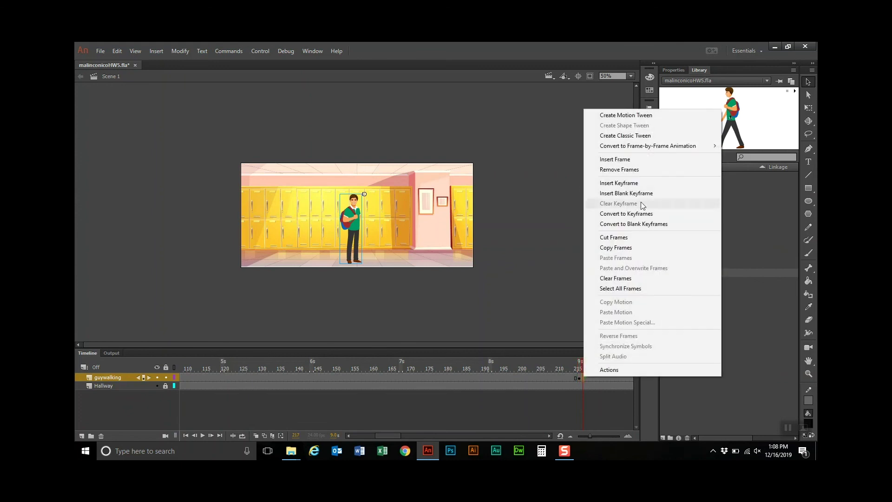
pyautogui.click(639, 183)
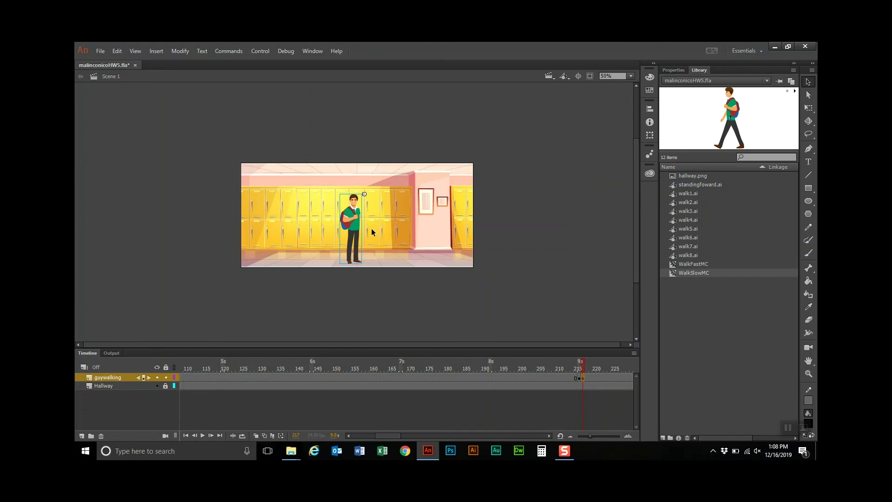
pyautogui.click(674, 70)
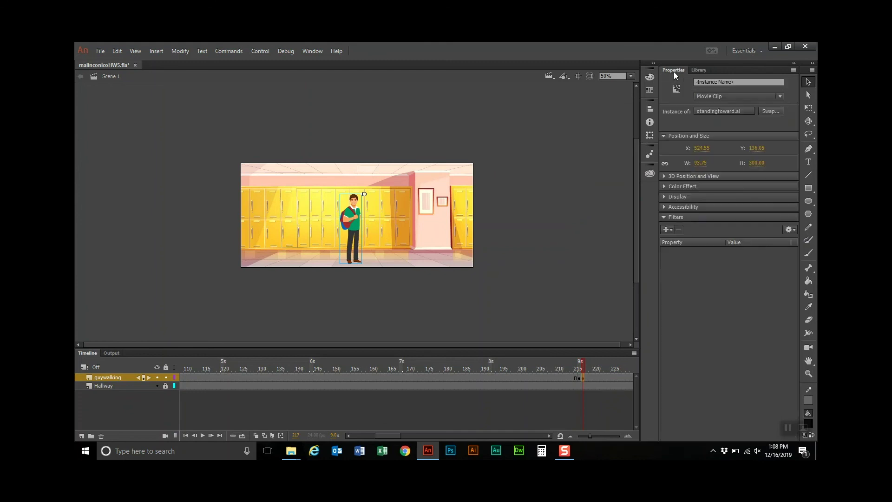
# Swap the frame 217 standing figure for WalkSlowMC and move it down onto the floor
pyautogui.click(771, 112)
pyautogui.click(423, 247)
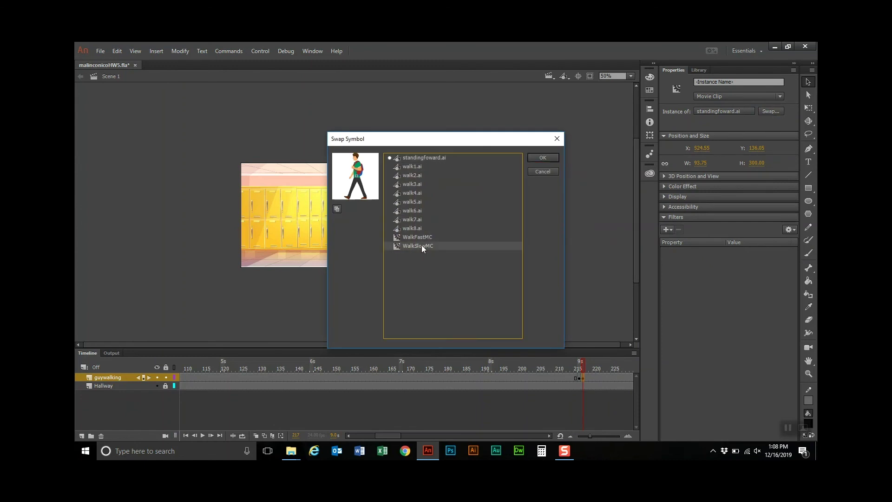
pyautogui.click(544, 158)
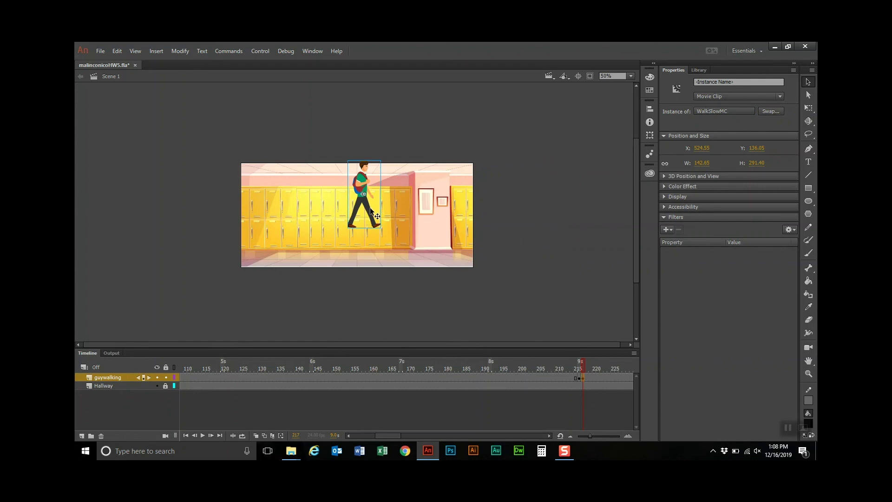
pyautogui.moveTo(369, 216); pyautogui.dragTo(367, 254)
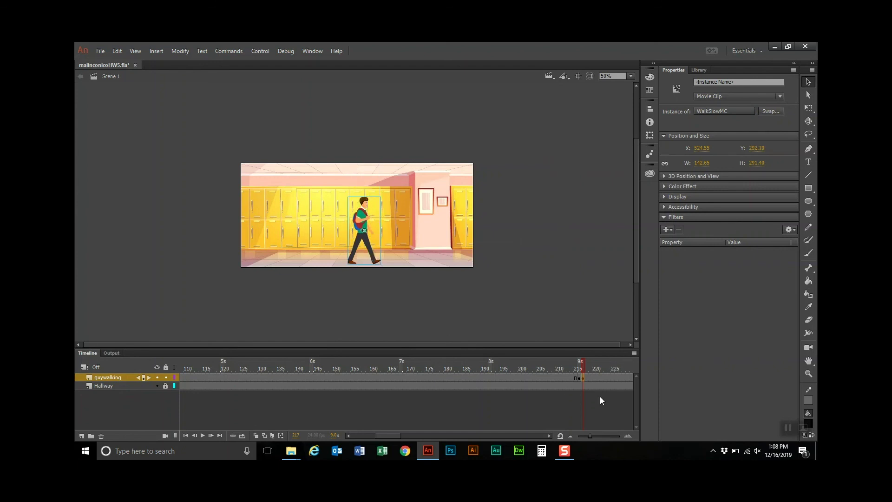
# Align the WalkSlowMC walker with the standing pose using a narrowed onion-skin range
pyautogui.click(257, 435)
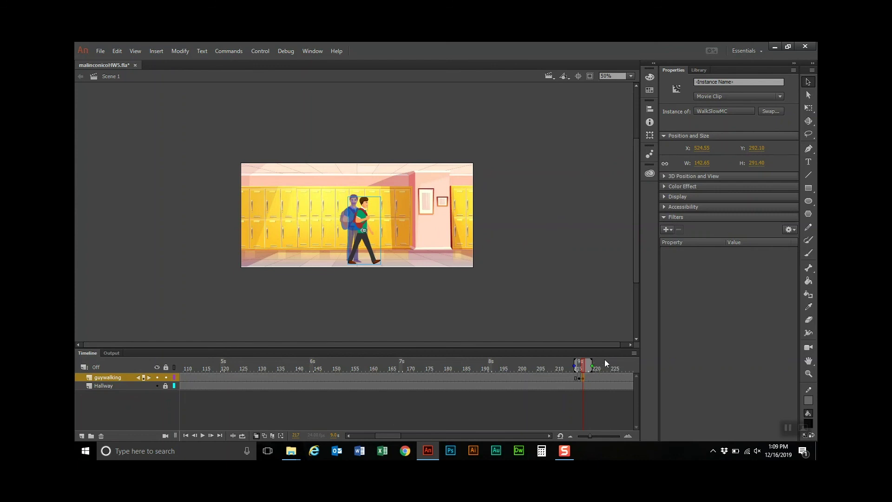
pyautogui.moveTo(592, 362); pyautogui.dragTo(578, 366)
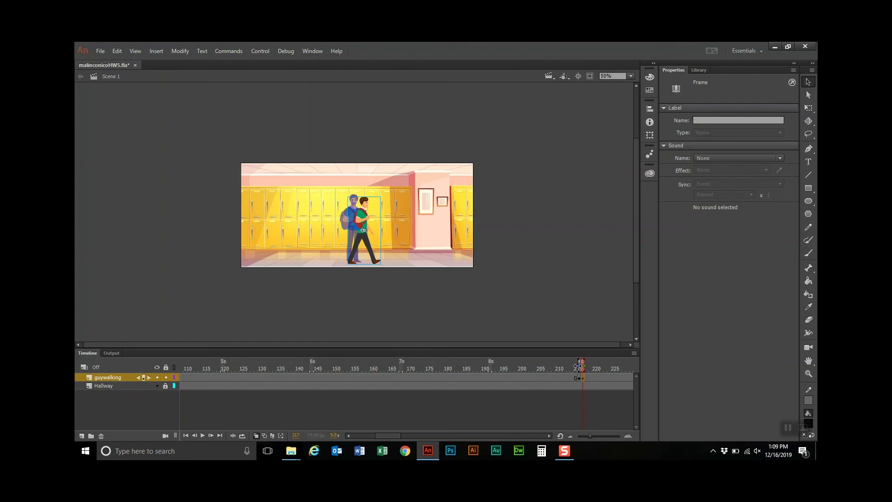
pyautogui.press('Left')
pyautogui.press('Left')
pyautogui.press('Left')
pyautogui.press('Left')
pyautogui.press('Left')
pyautogui.press('Left')
pyautogui.press('Left')
pyautogui.press('Left')
pyautogui.press('Left')
pyautogui.press('Left')
pyautogui.press('Left')
pyautogui.press('Left')
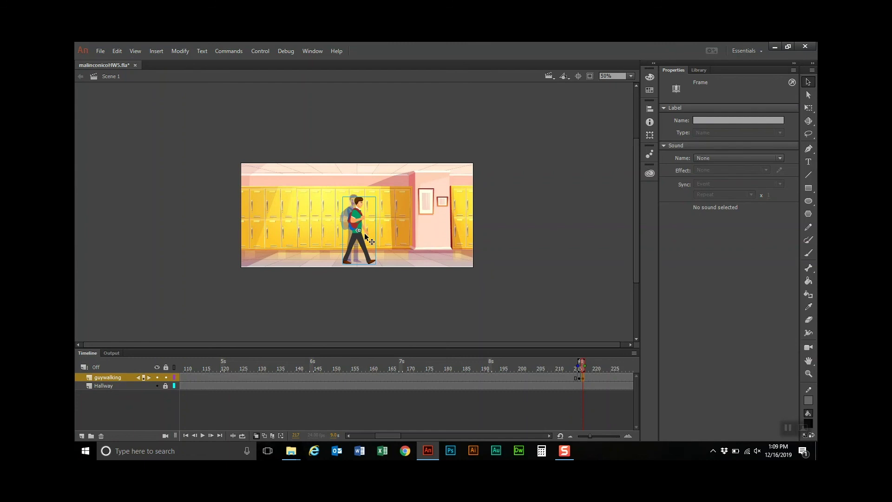
pyautogui.click(256, 435)
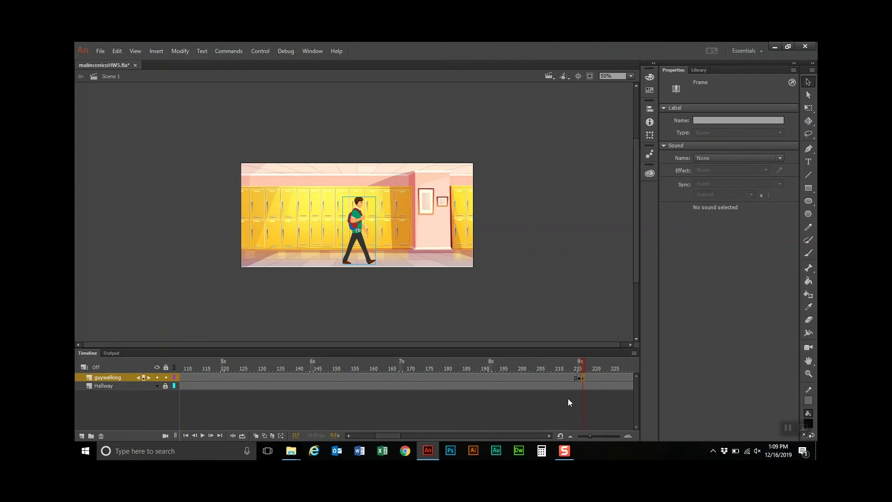
pyautogui.click(549, 435)
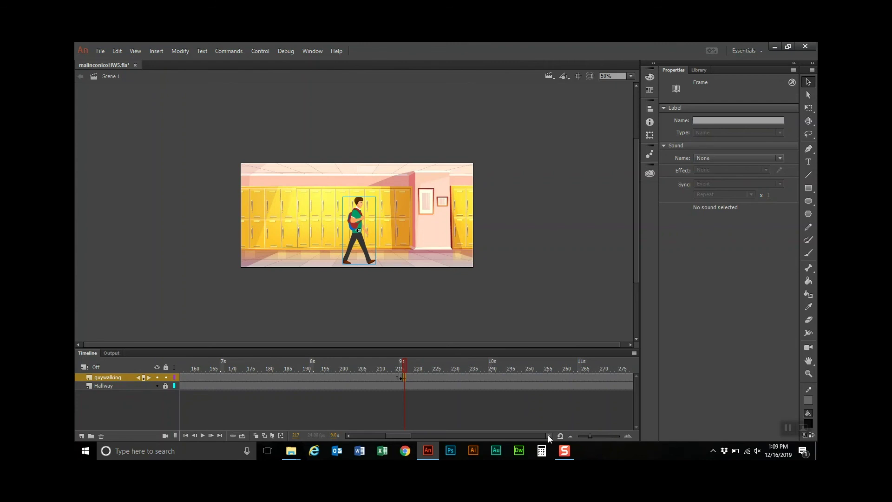
# Add a frame 240 keyframe with the student off stage right, classic-tweened from frame 217
pyautogui.click(489, 377)
pyautogui.rightClick(489, 377)
pyautogui.click(541, 185)
pyautogui.moveTo(353, 237); pyautogui.dragTo(486, 236)
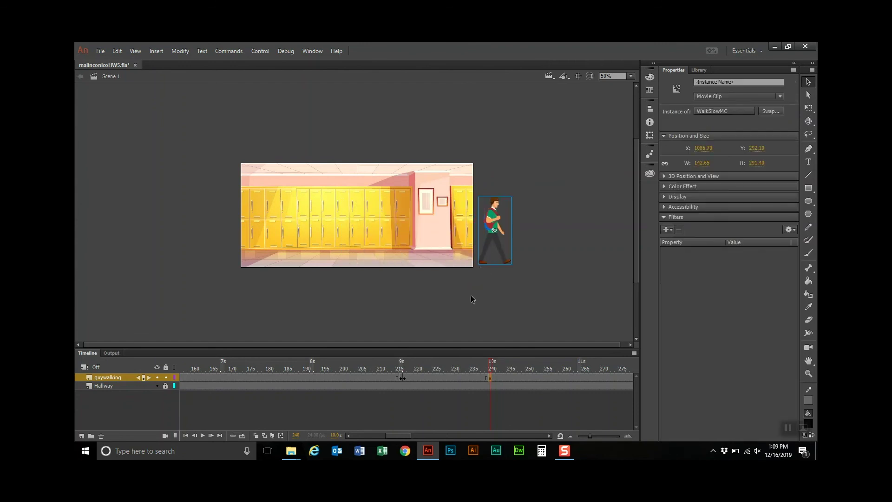
pyautogui.click(406, 377)
pyautogui.rightClick(405, 379)
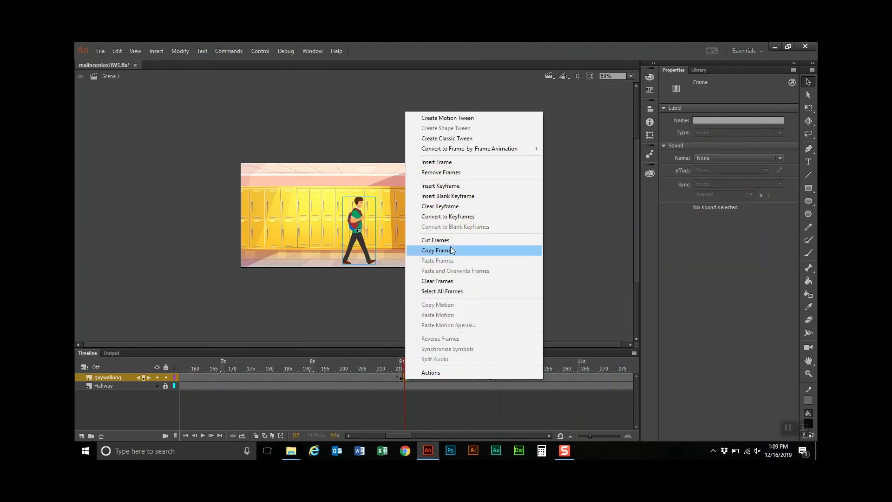
pyautogui.click(462, 141)
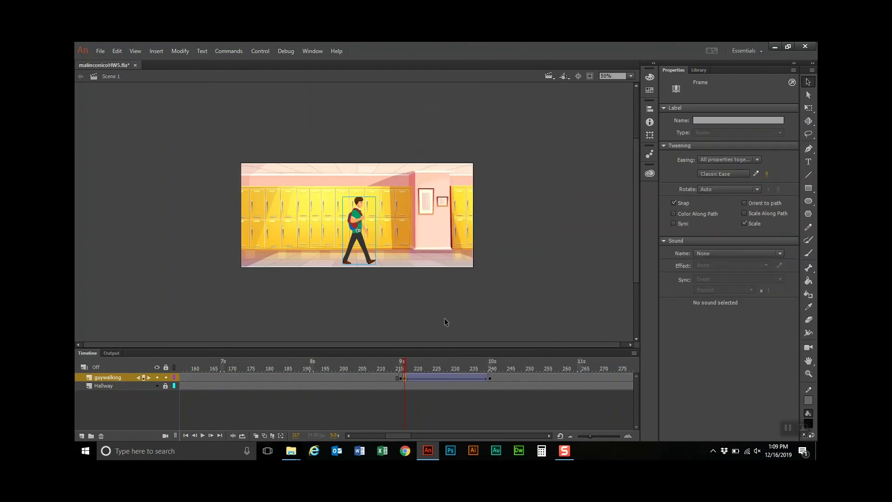
# Scrub to preview the student walking off stage right, then save the animation file
pyautogui.moveTo(405, 364); pyautogui.dragTo(495, 363)
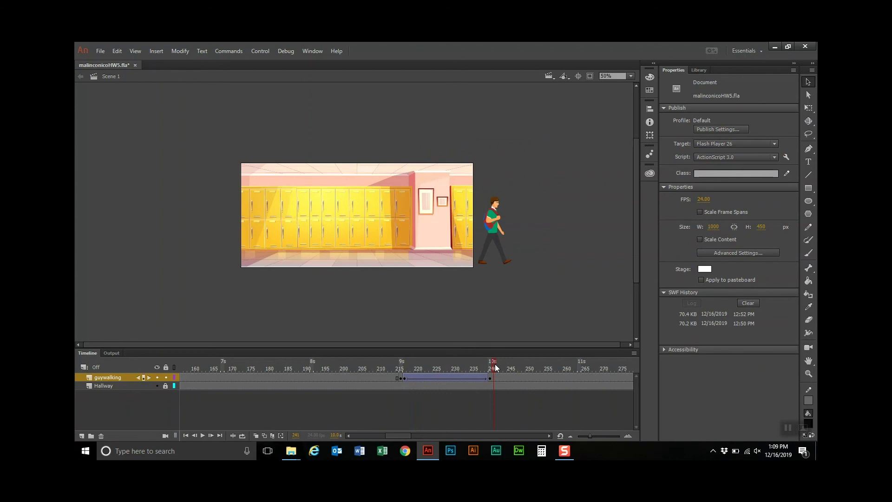
pyautogui.click(106, 51)
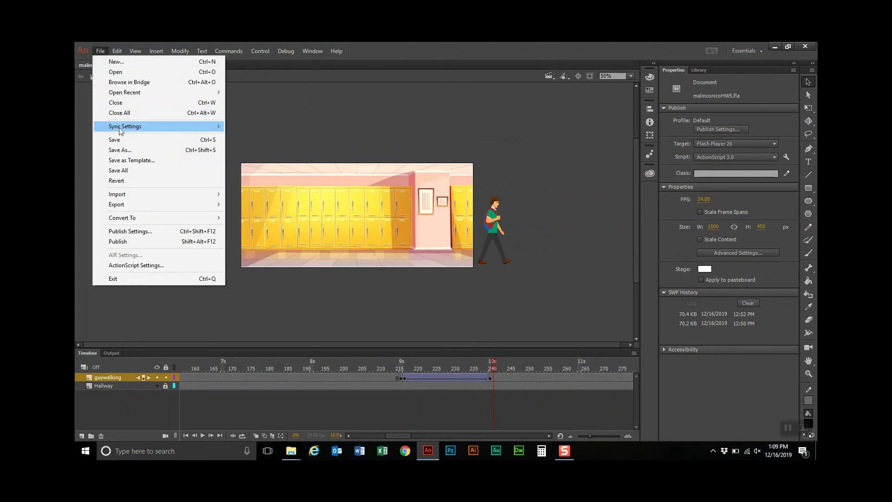
pyautogui.click(121, 140)
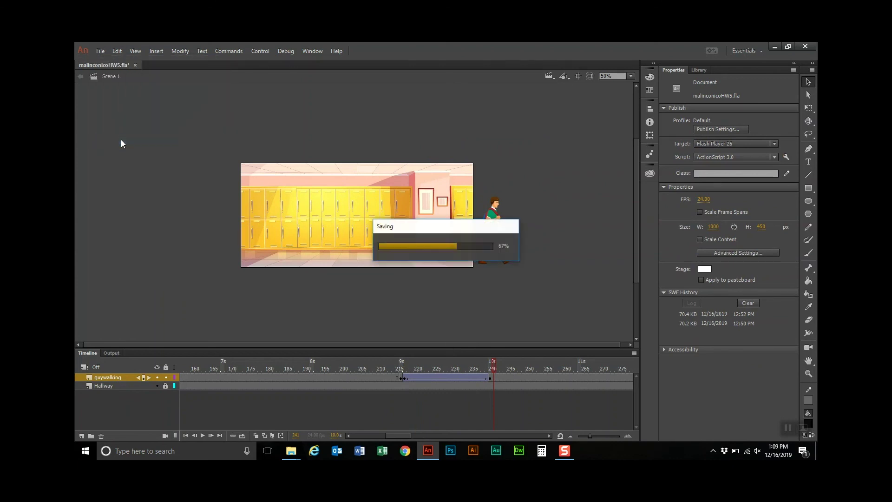
# Test-play the finished hallway animation and close the playback window
pyautogui.click(254, 54)
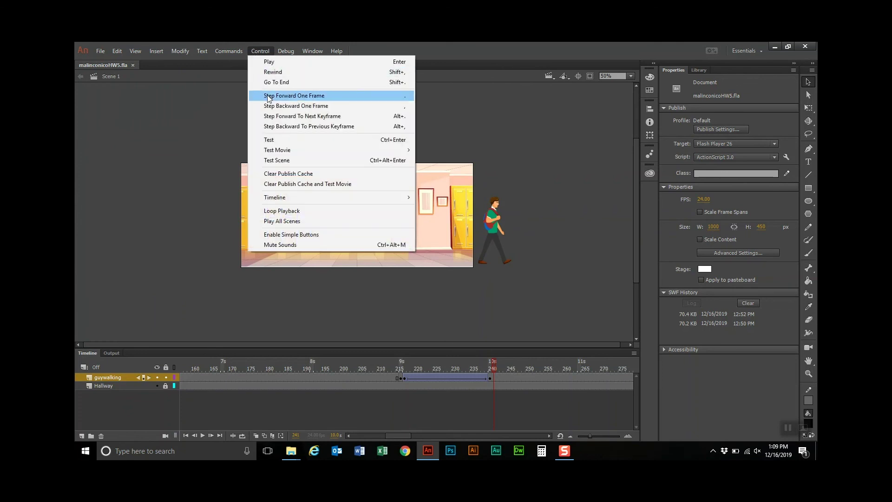
pyautogui.click(279, 143)
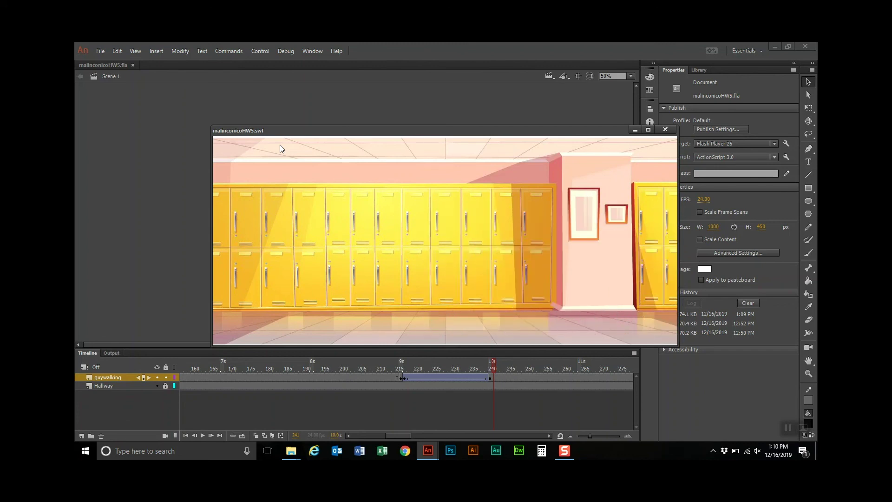
pyautogui.click(664, 130)
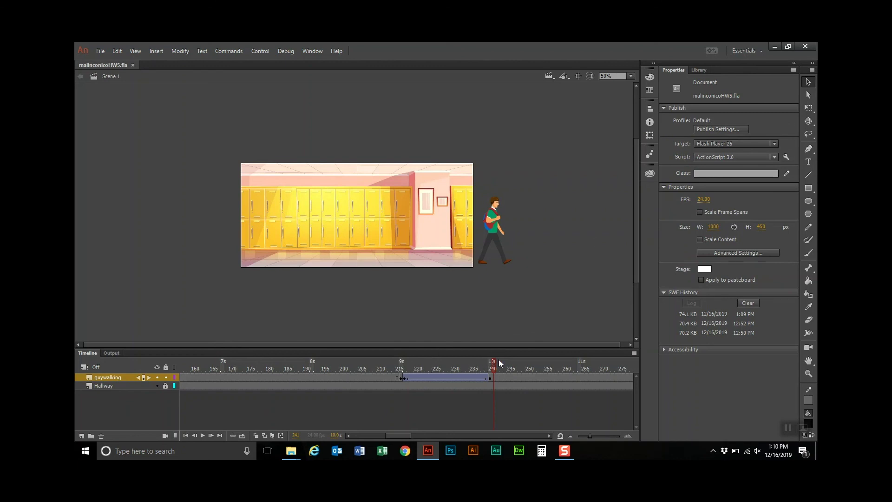
# Review the guywalking tween at its first frame, frame 62 and frame 72, previewing the walk-in
pyautogui.moveTo(492, 363); pyautogui.dragTo(356, 364)
pyautogui.moveTo(258, 355); pyautogui.dragTo(163, 361)
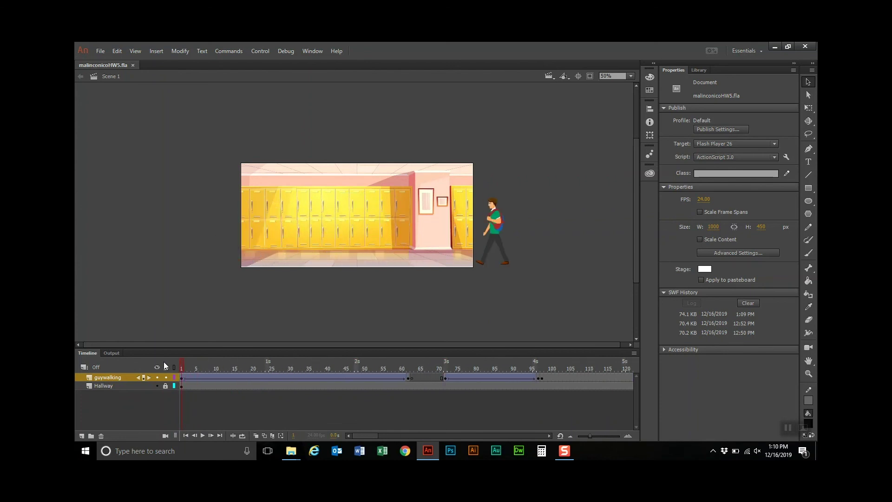
pyautogui.click(182, 378)
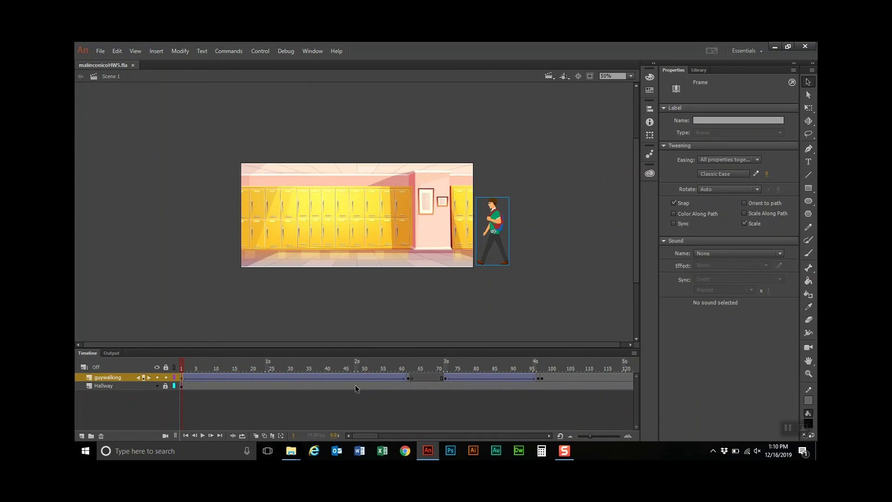
pyautogui.click(408, 378)
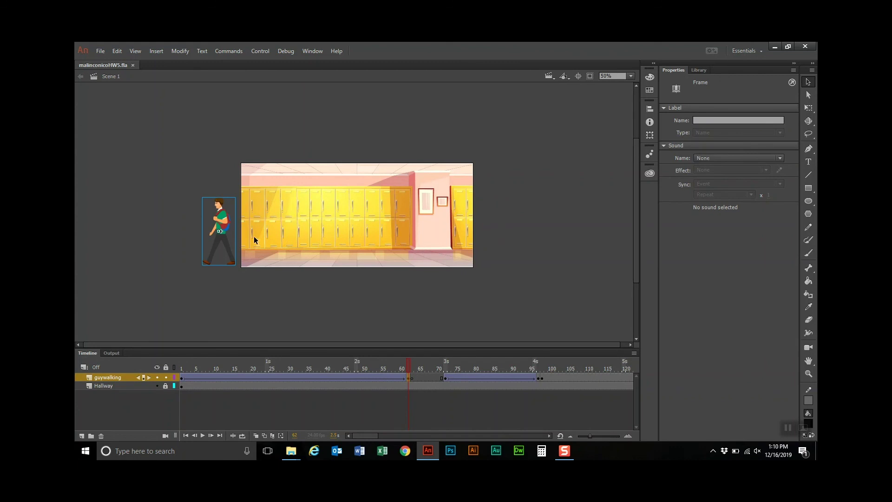
pyautogui.click(445, 378)
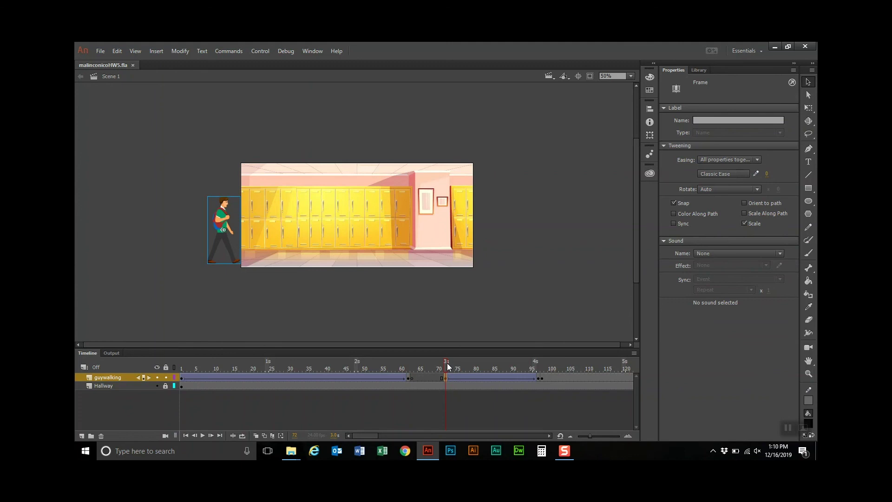
pyautogui.moveTo(446, 363); pyautogui.dragTo(537, 370)
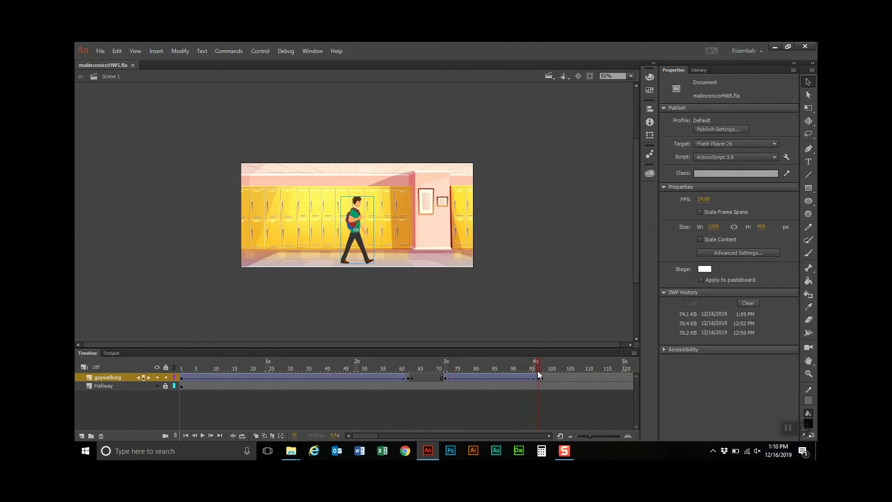
# Insert a keyframe at frame 97, preview the walk-off, then return to frame 132
pyautogui.press('F6')
pyautogui.click(548, 435)
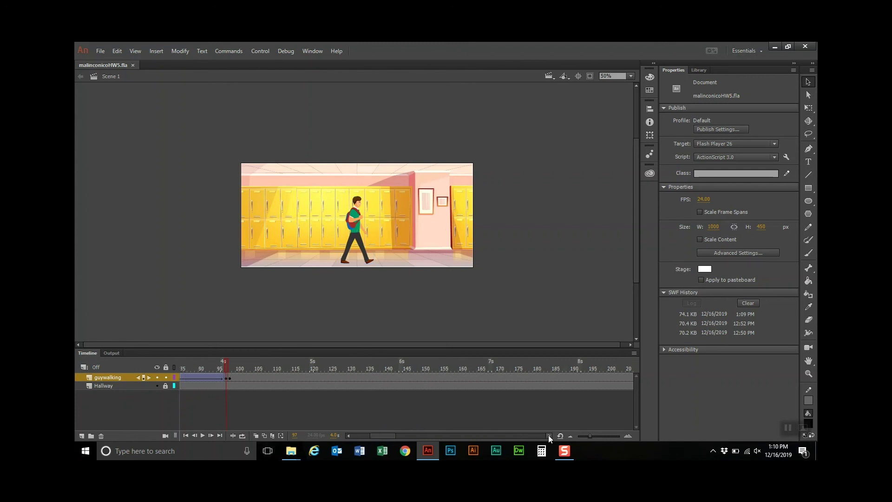
pyautogui.click(548, 435)
pyautogui.moveTo(402, 360); pyautogui.dragTo(494, 370)
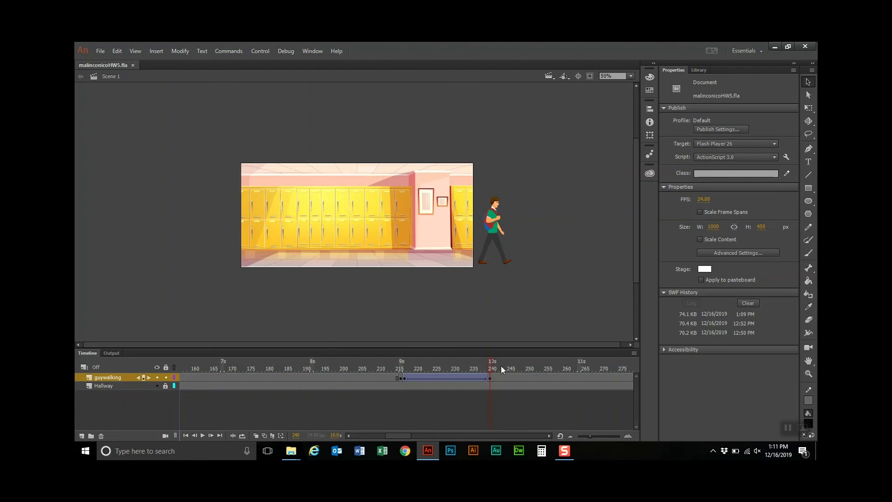
pyautogui.moveTo(491, 367); pyautogui.dragTo(568, 367)
pyautogui.moveTo(484, 363); pyautogui.dragTo(163, 363)
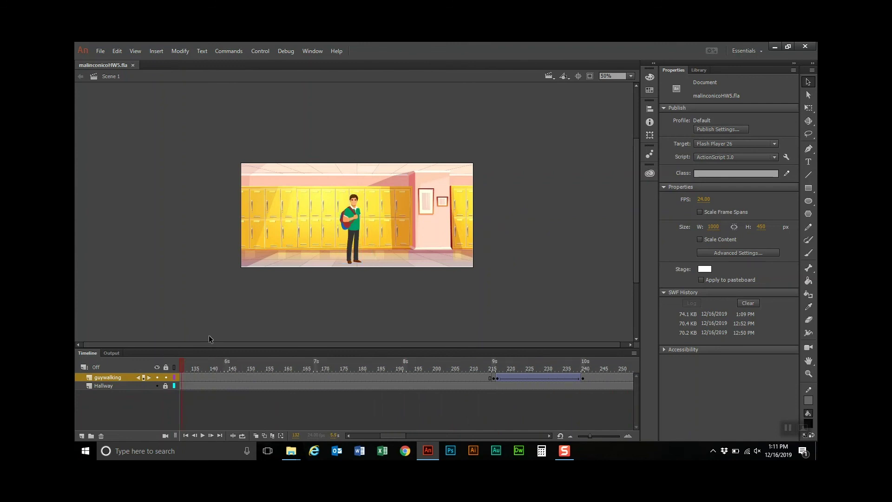
# Show the Library and start Import to Library from the Desktop > HW 5 - Walking folder
pyautogui.click(699, 70)
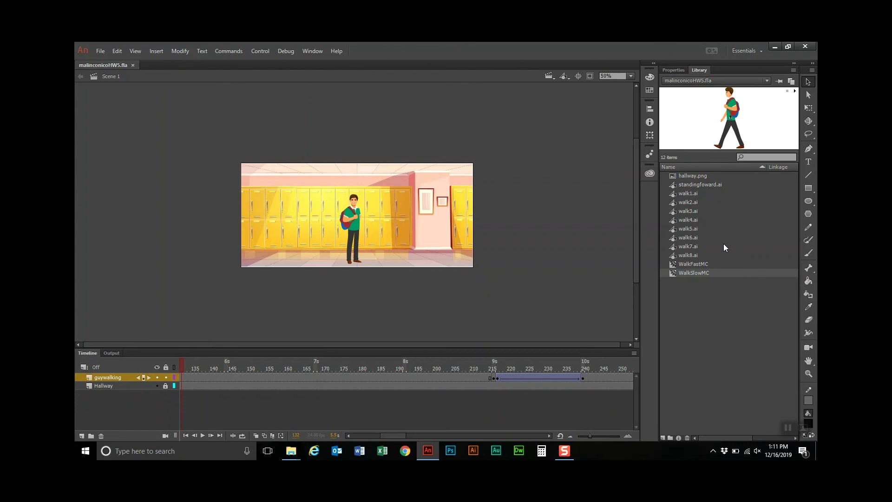
pyautogui.click(103, 50)
pyautogui.moveTo(117, 195)
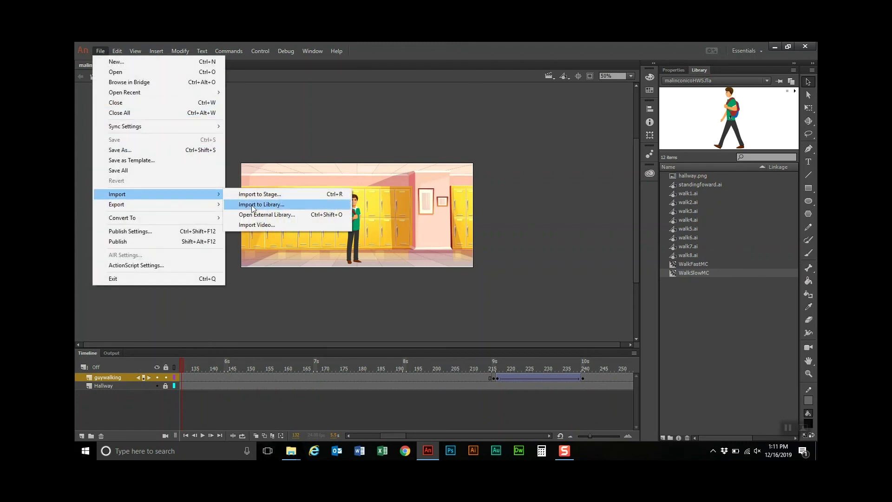
pyautogui.click(281, 205)
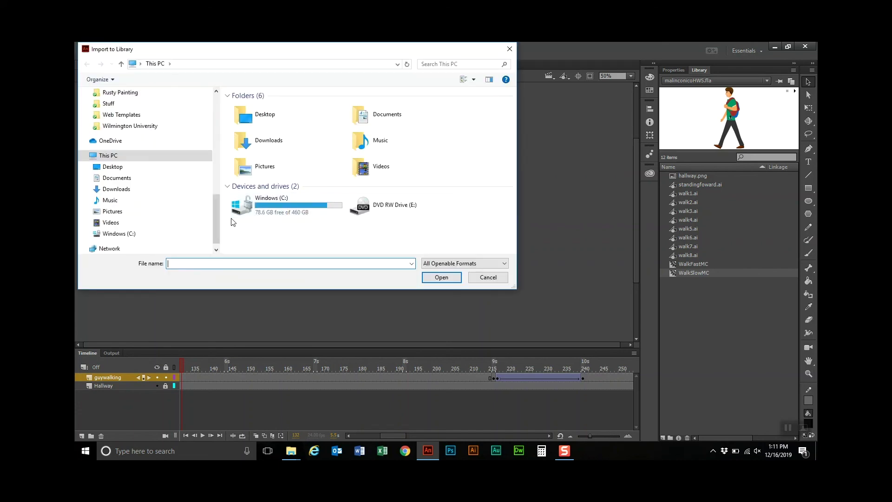
pyautogui.click(266, 124)
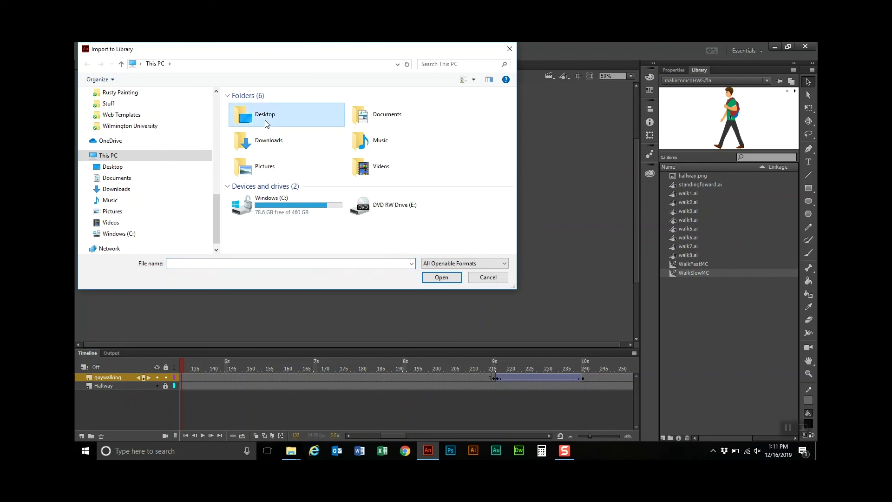
pyautogui.doubleClick(266, 123)
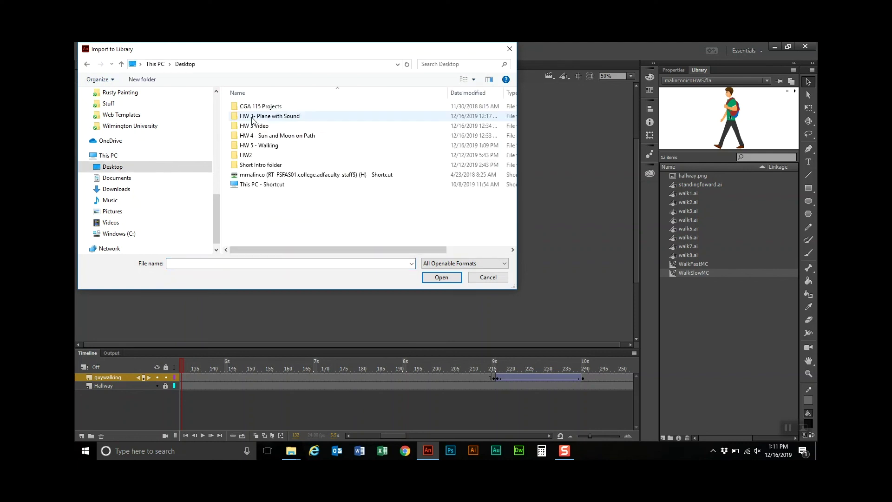
pyautogui.doubleClick(263, 146)
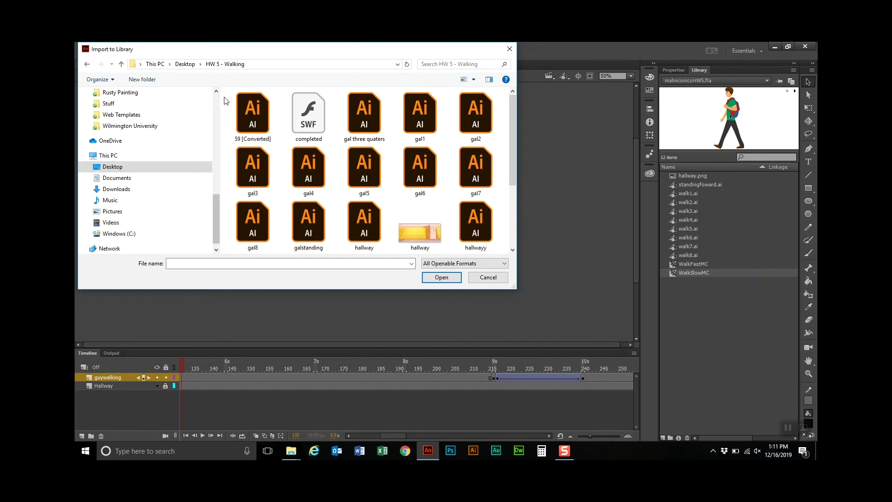
# Select gal1 through gal8 plus galstanding and import the nine files
pyautogui.click(421, 127)
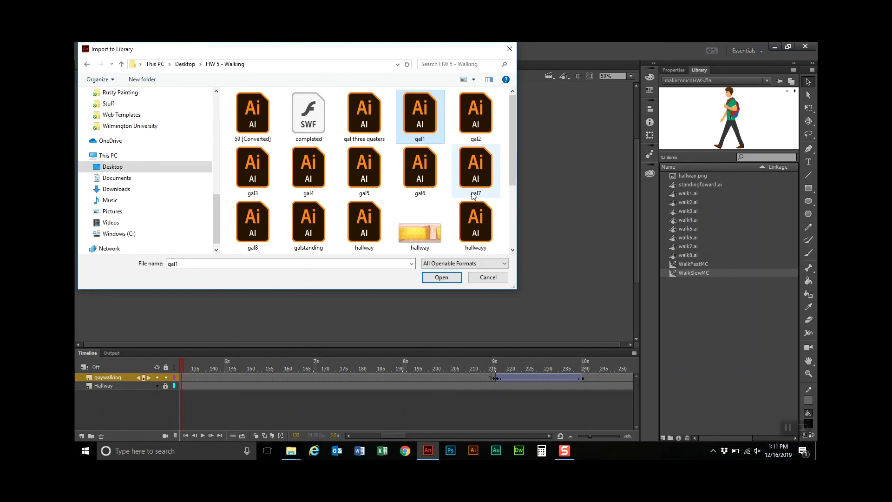
pyautogui.scroll(-3, 475, 203)
pyautogui.scroll(3, 476, 203)
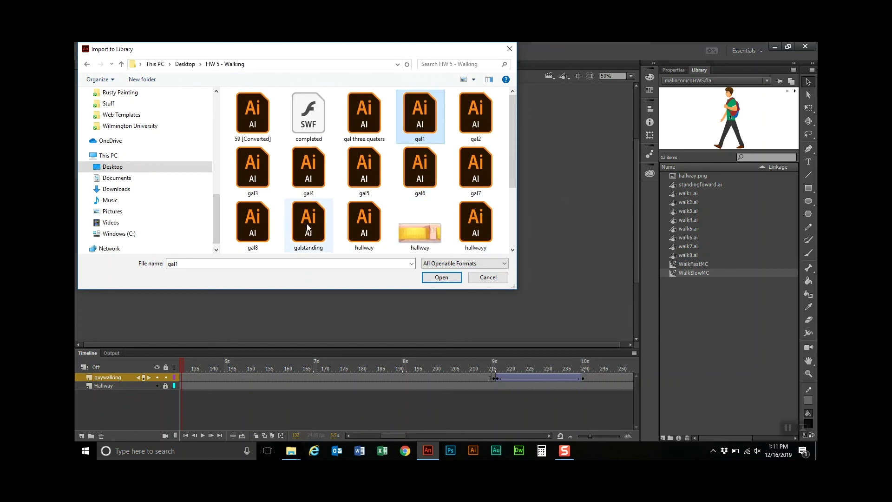
pyautogui.keyDown('shift'); pyautogui.click(261, 223); pyautogui.keyUp('shift')
pyautogui.keyDown('ctrl'); pyautogui.click(318, 225); pyautogui.keyUp('ctrl')
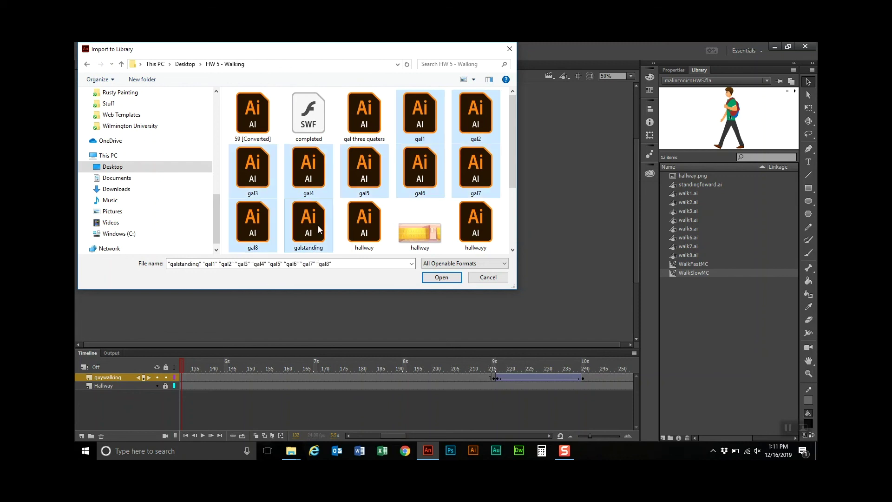
pyautogui.click(443, 279)
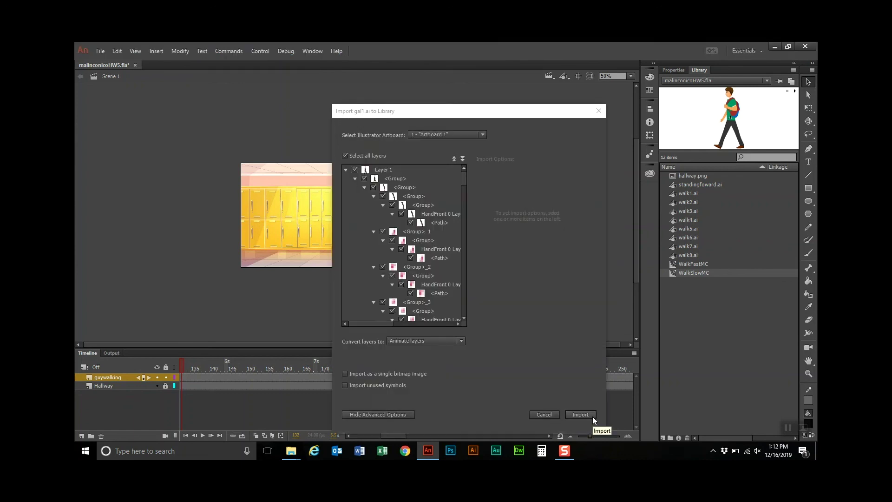
# Accept default import settings for all nine girl .ai files, then preview gal1.ai in the Library
pyautogui.click(591, 412)
pyautogui.click(584, 412)
pyautogui.click(584, 413)
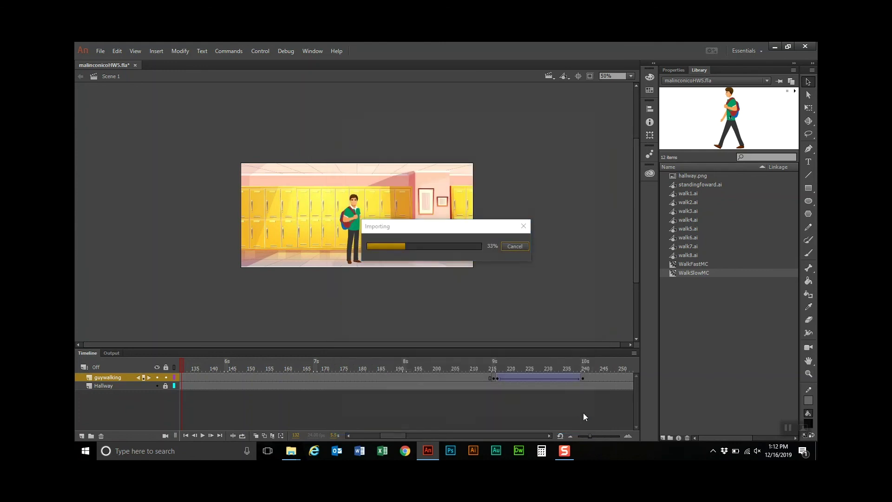
pyautogui.click(583, 412)
pyautogui.click(583, 412)
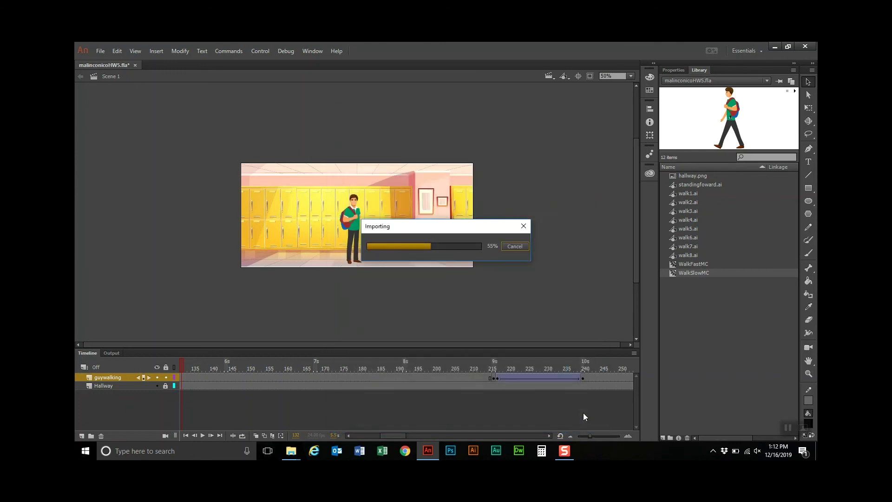
pyautogui.click(584, 412)
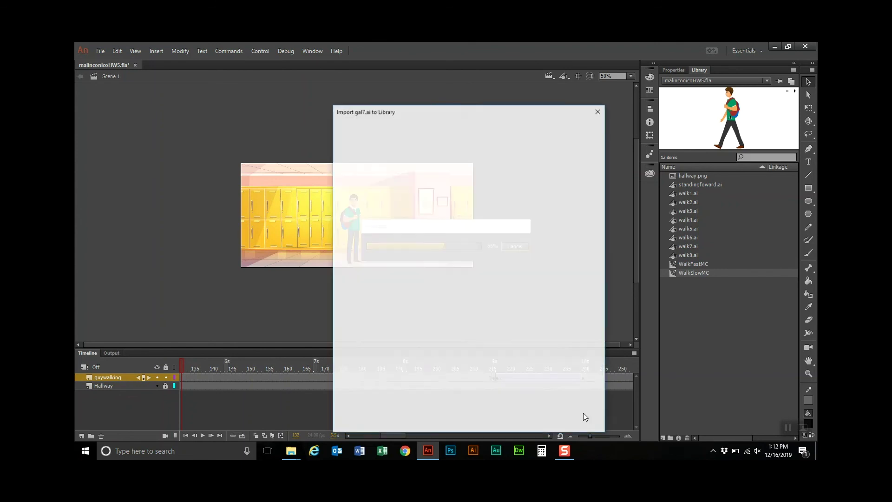
pyautogui.click(584, 412)
pyautogui.click(583, 413)
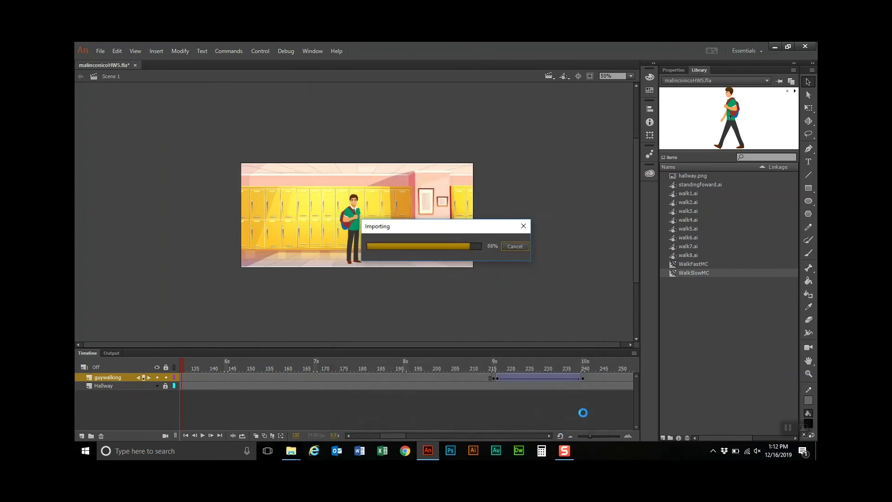
pyautogui.click(583, 413)
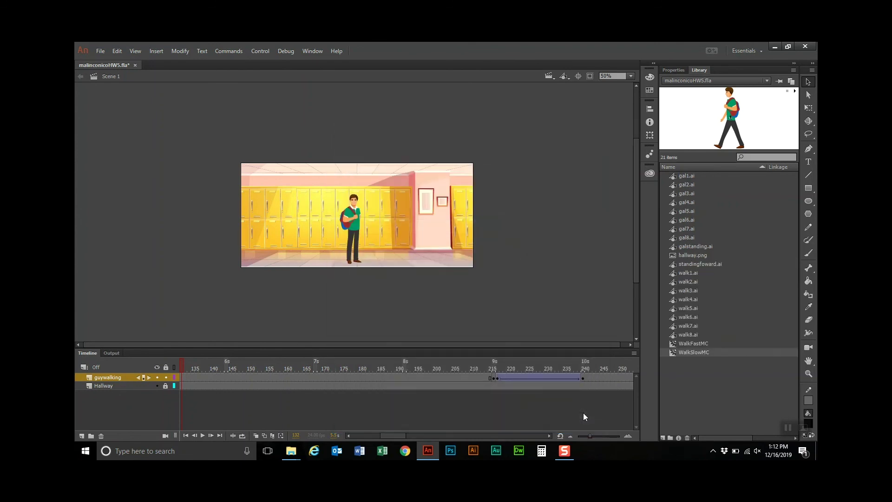
pyautogui.click(698, 176)
pyautogui.click(698, 185)
pyautogui.click(697, 192)
pyautogui.click(697, 203)
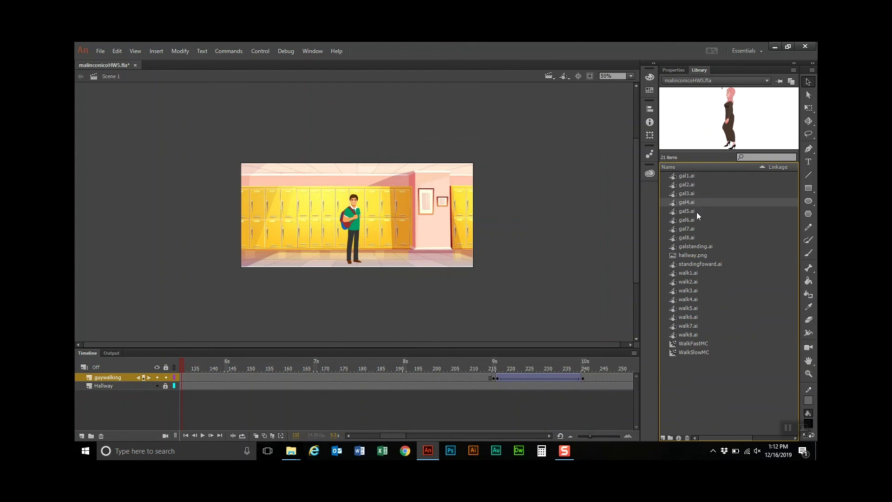
pyautogui.click(696, 212)
pyautogui.click(696, 219)
pyautogui.click(693, 238)
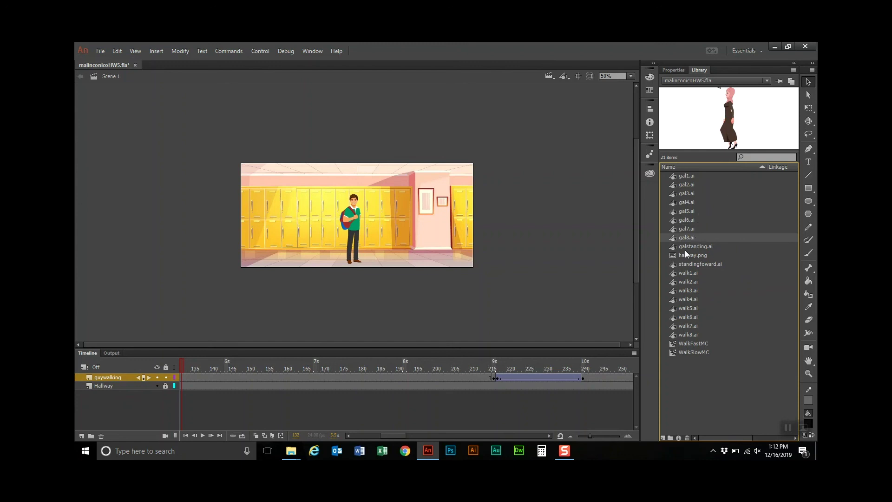
pyautogui.click(687, 247)
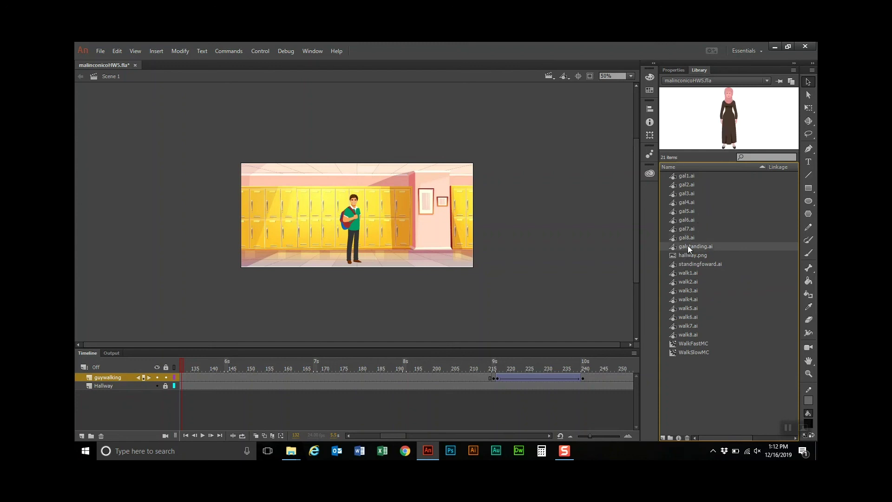